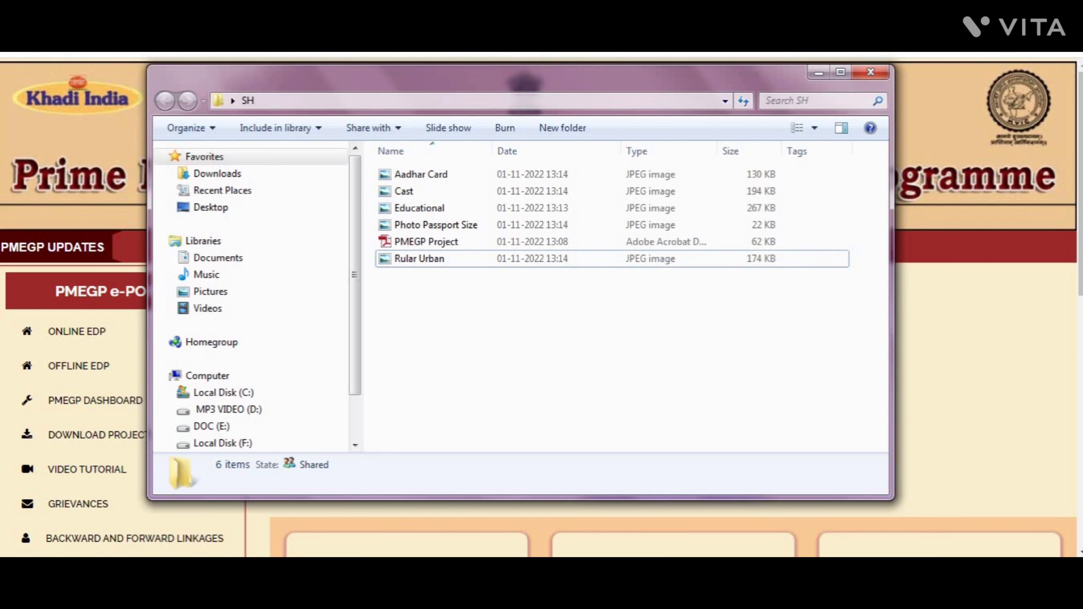
- Minimise the document folder, search Google for "pmegp" in a new tab and open the PMEGP Home - KVIC result
{"action": "left_click", "coordinate": [818, 73]}
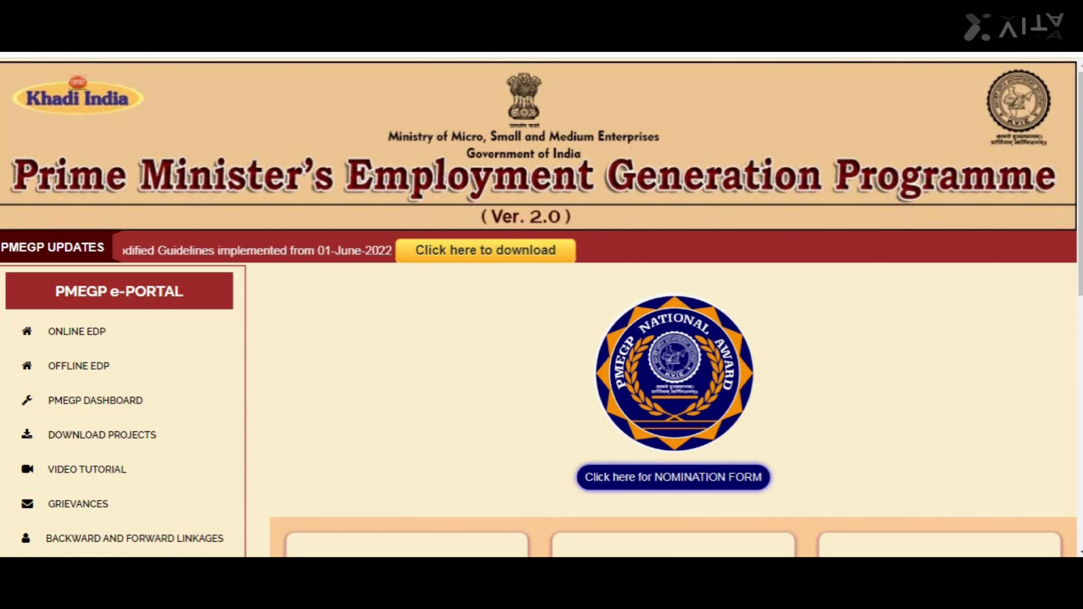
{"action": "key", "text": "ctrl+t"}
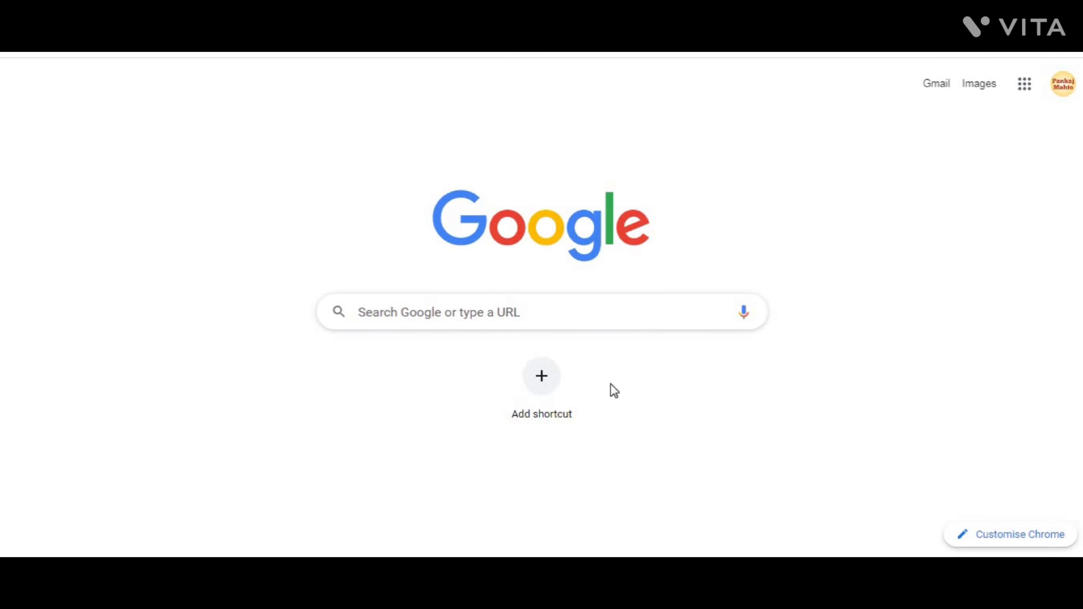
{"action": "left_click", "coordinate": [496, 318]}
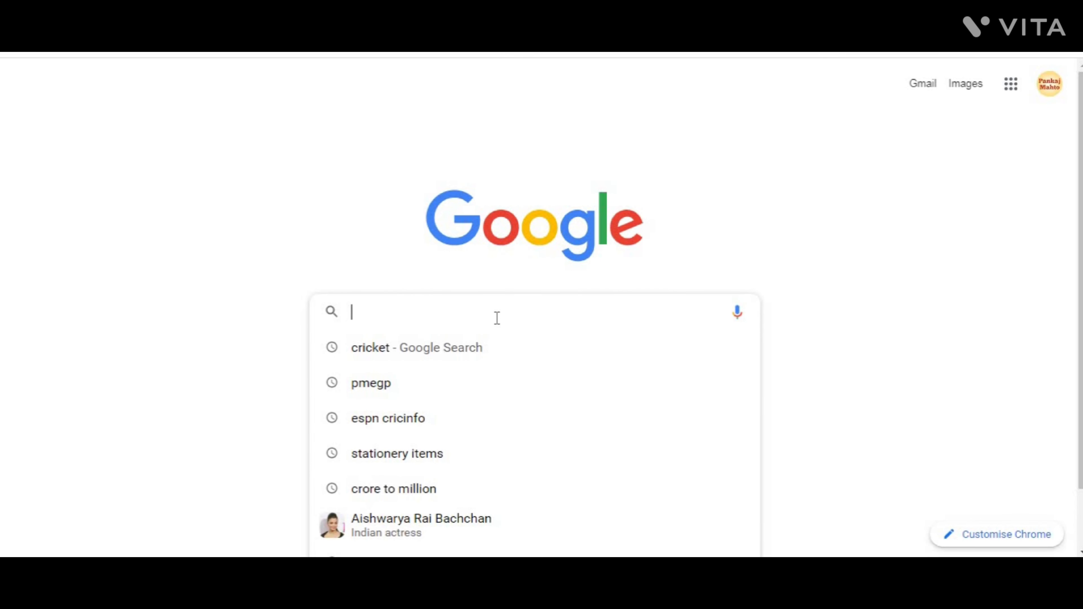
{"action": "type", "text": "pmegp"}
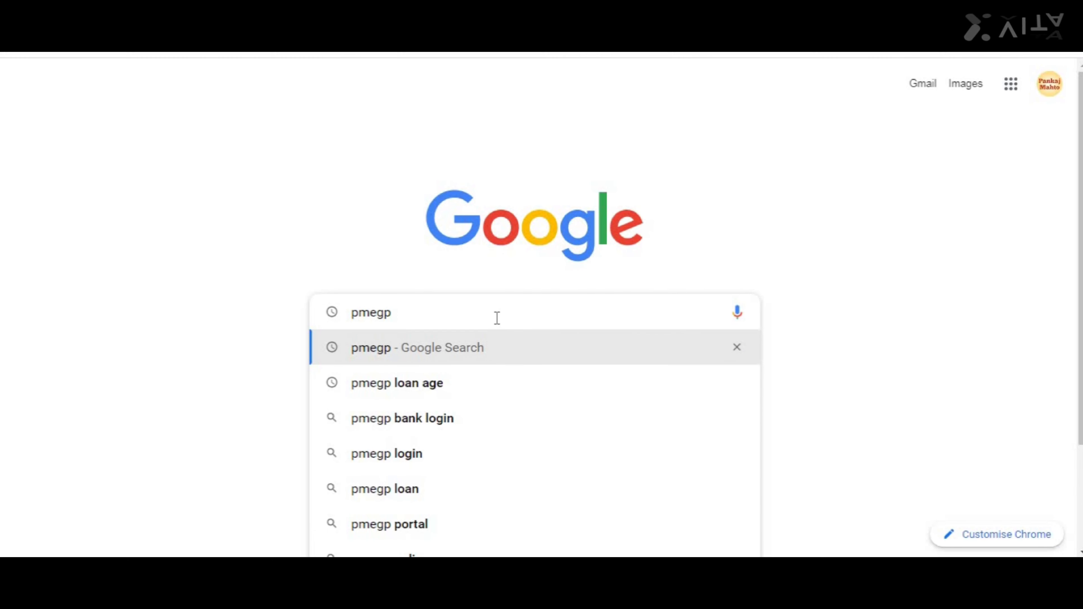
{"action": "key", "text": "Return"}
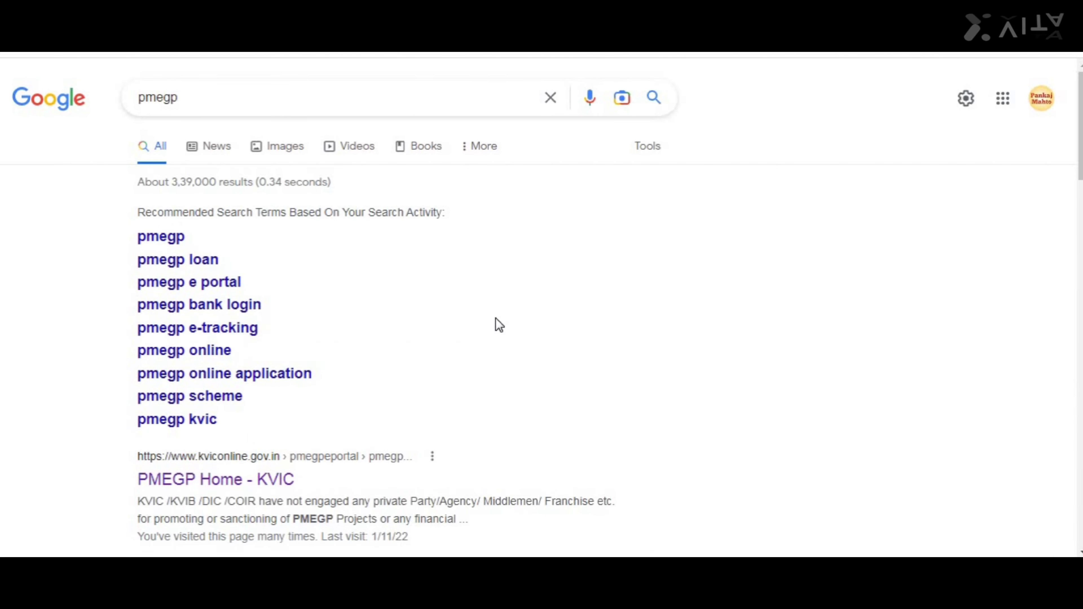
{"action": "scroll", "coordinate": [557, 257], "scroll_direction": "down", "scroll_amount": 4}
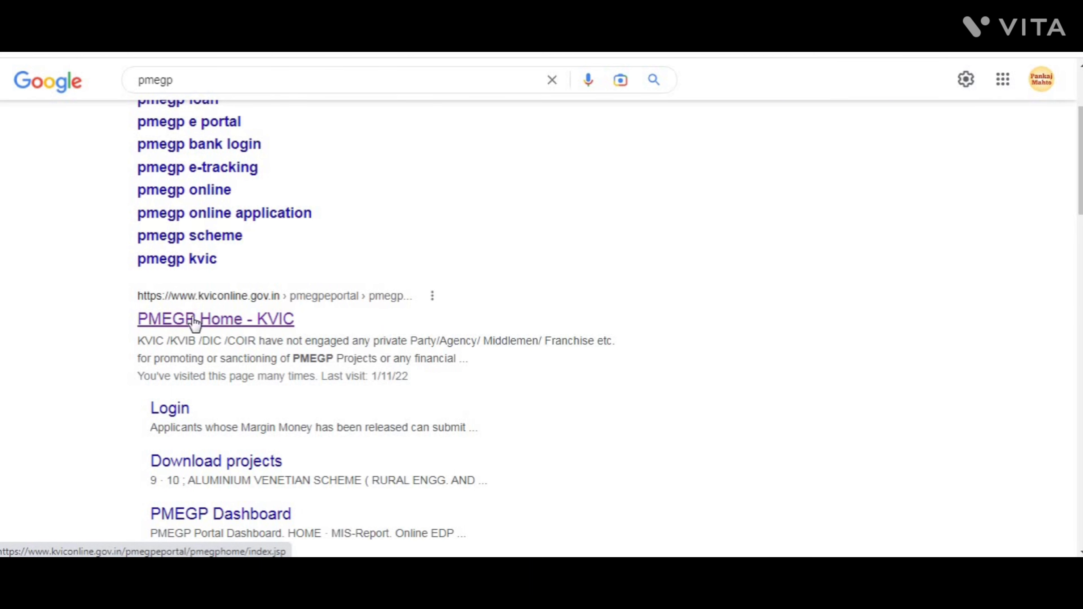
{"action": "left_click", "coordinate": [214, 322]}
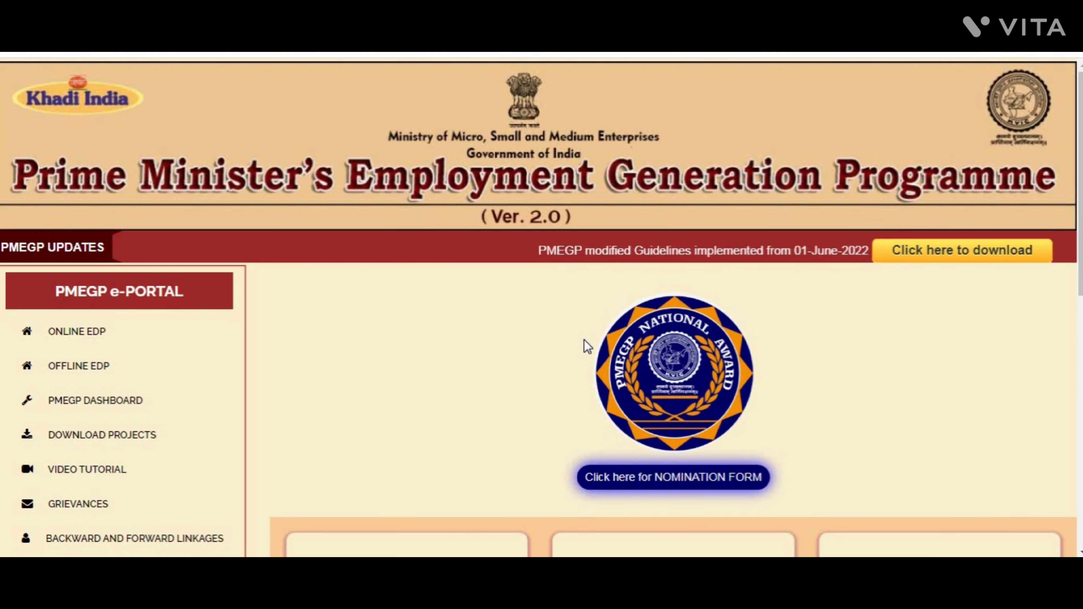
- Open the PMEGP online application form for a new unit from the portal's home page
{"action": "scroll", "coordinate": [629, 378], "scroll_direction": "down", "scroll_amount": 1}
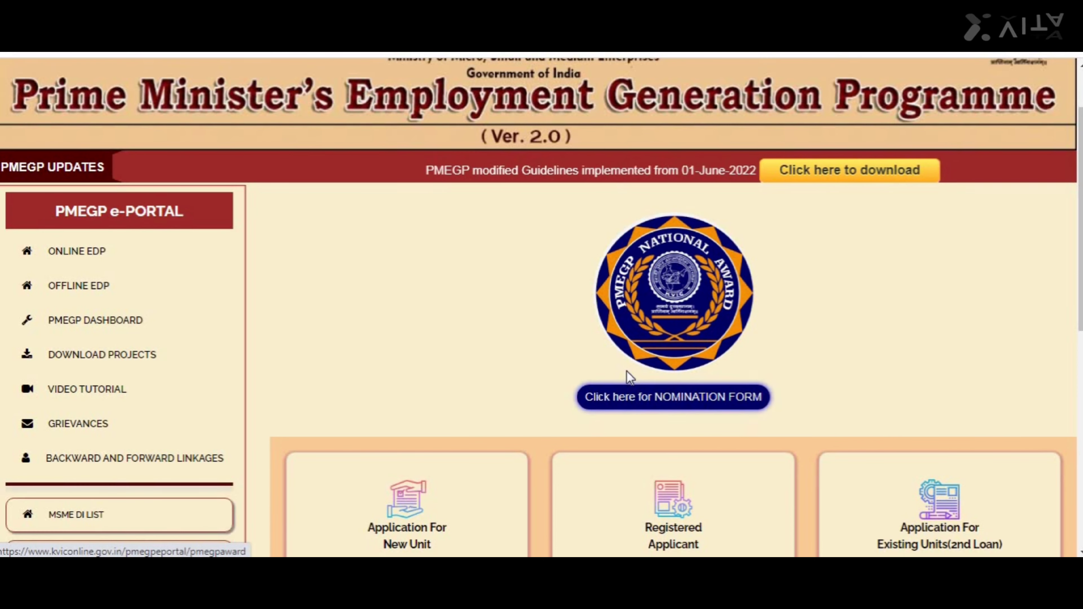
{"action": "scroll", "coordinate": [687, 337], "scroll_direction": "down", "scroll_amount": 1}
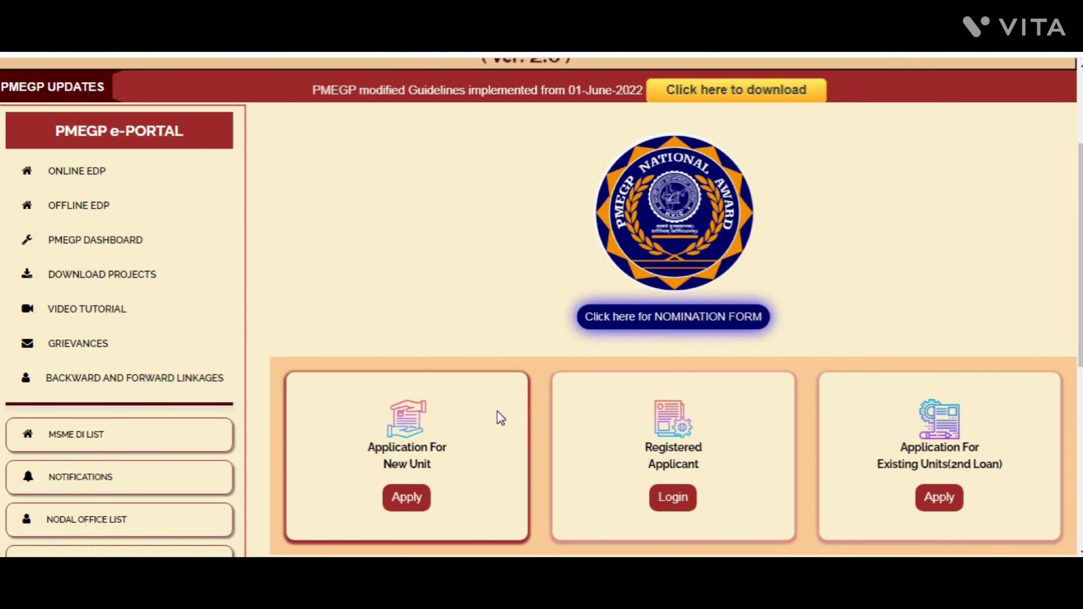
{"action": "scroll", "coordinate": [508, 412], "scroll_direction": "down", "scroll_amount": 1}
{"action": "scroll", "coordinate": [469, 371], "scroll_direction": "down", "scroll_amount": 1}
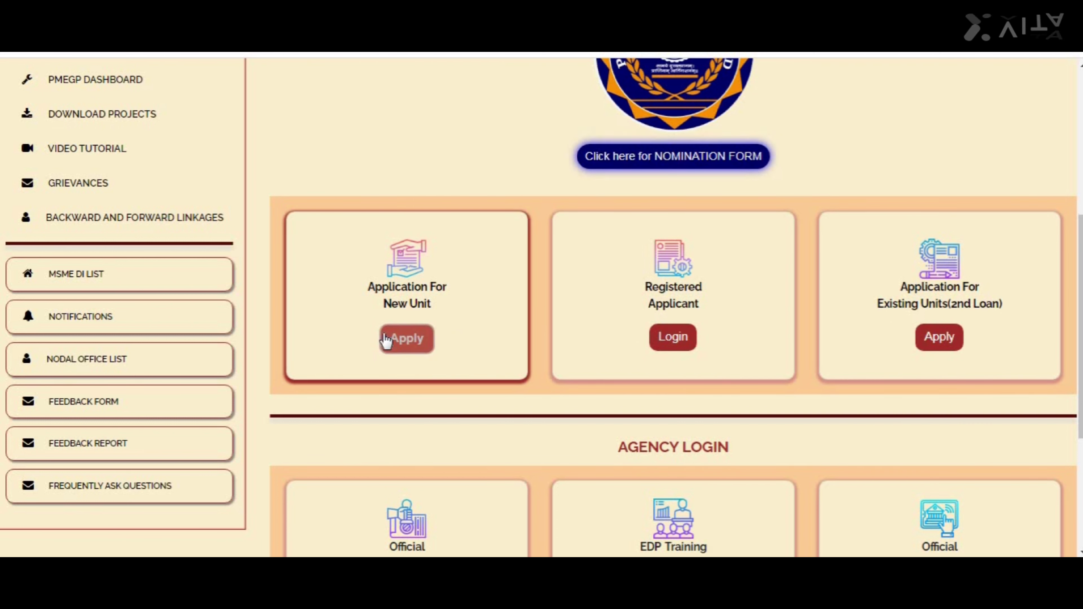
{"action": "left_click", "coordinate": [401, 344]}
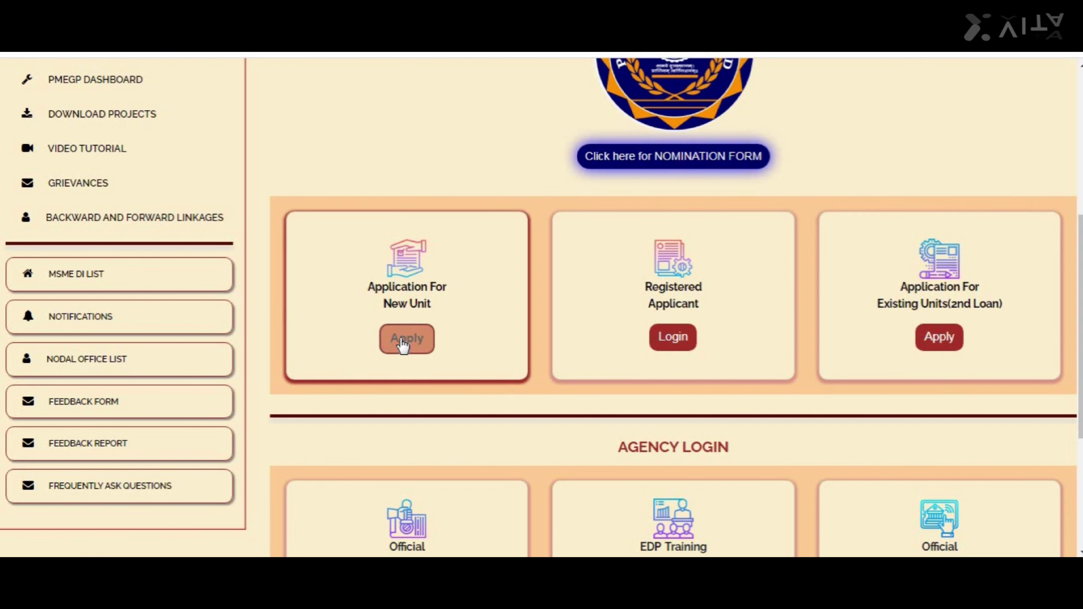
{"action": "left_click", "coordinate": [397, 346]}
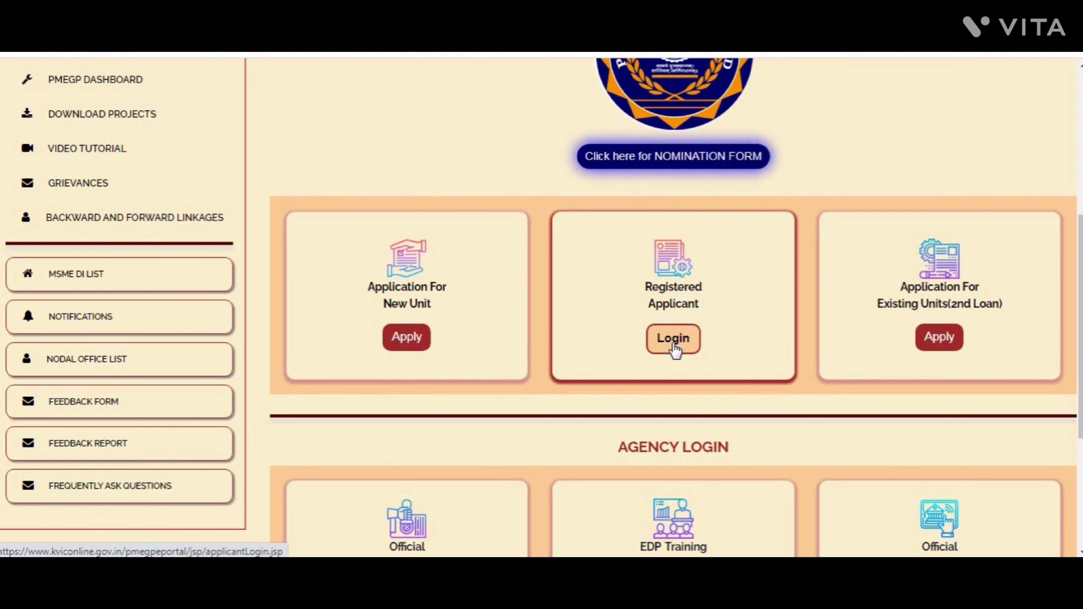
{"action": "left_click", "coordinate": [384, 346]}
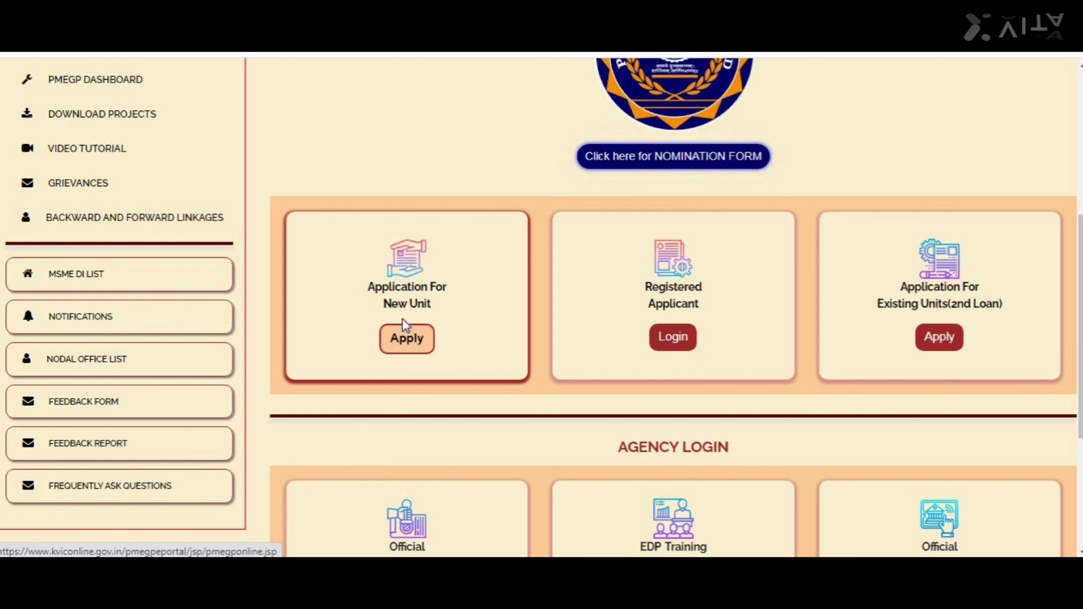
{"action": "left_click", "coordinate": [421, 353]}
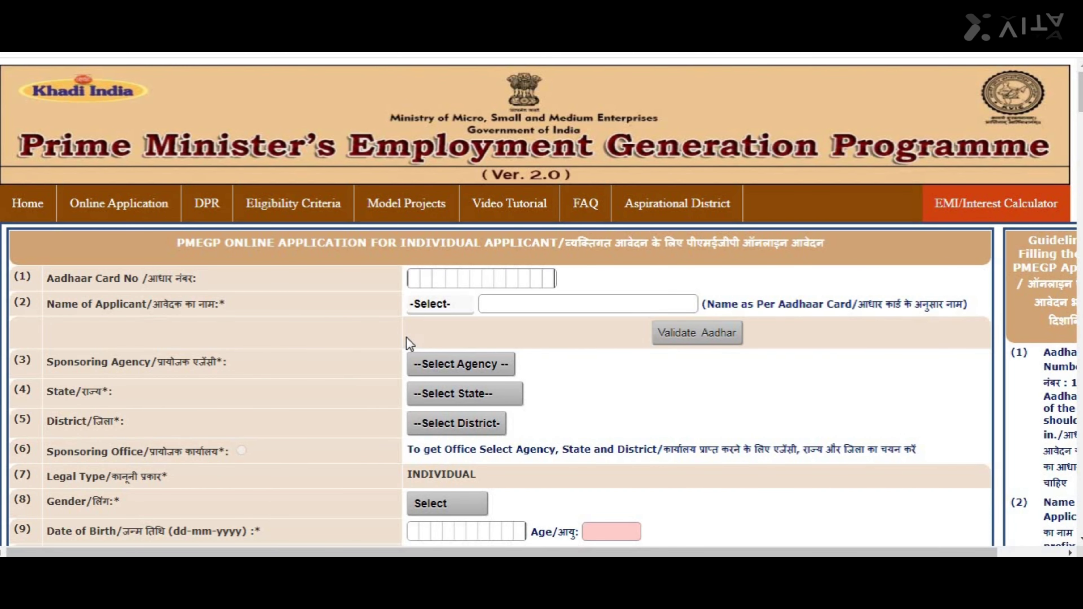
- Set the Sponsoring Agency of the individual application to DIC
{"action": "left_click", "coordinate": [417, 280]}
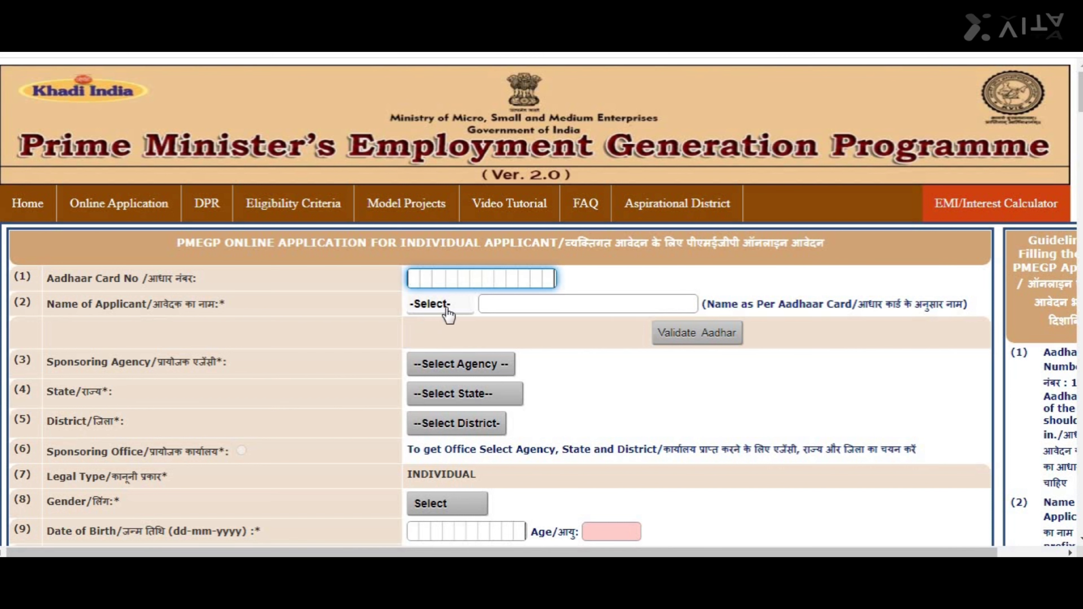
{"action": "scroll", "coordinate": [604, 307], "scroll_direction": "down", "scroll_amount": 2}
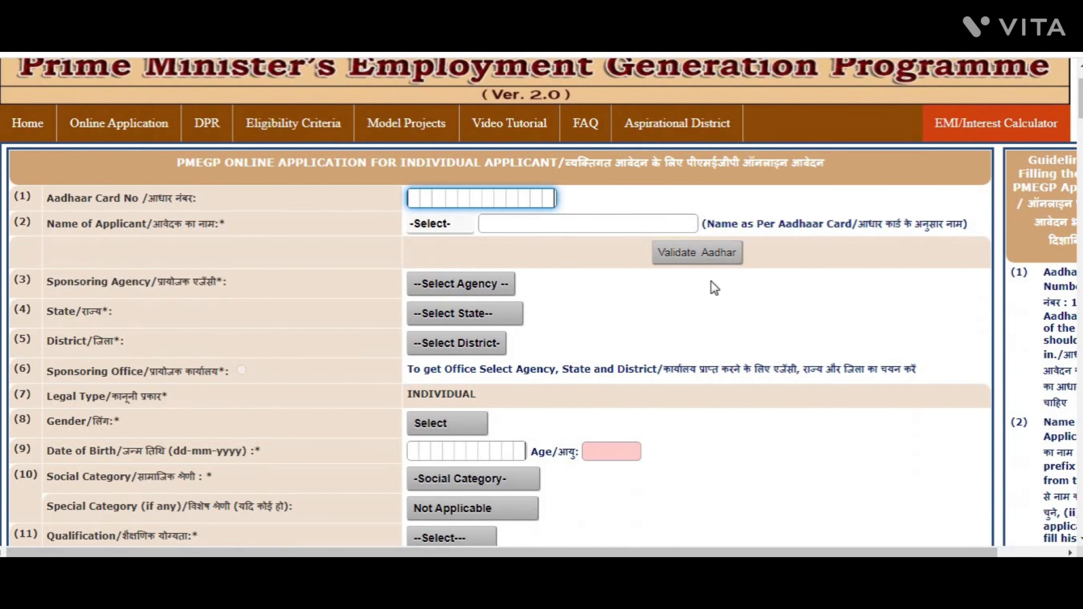
{"action": "left_click", "coordinate": [466, 291]}
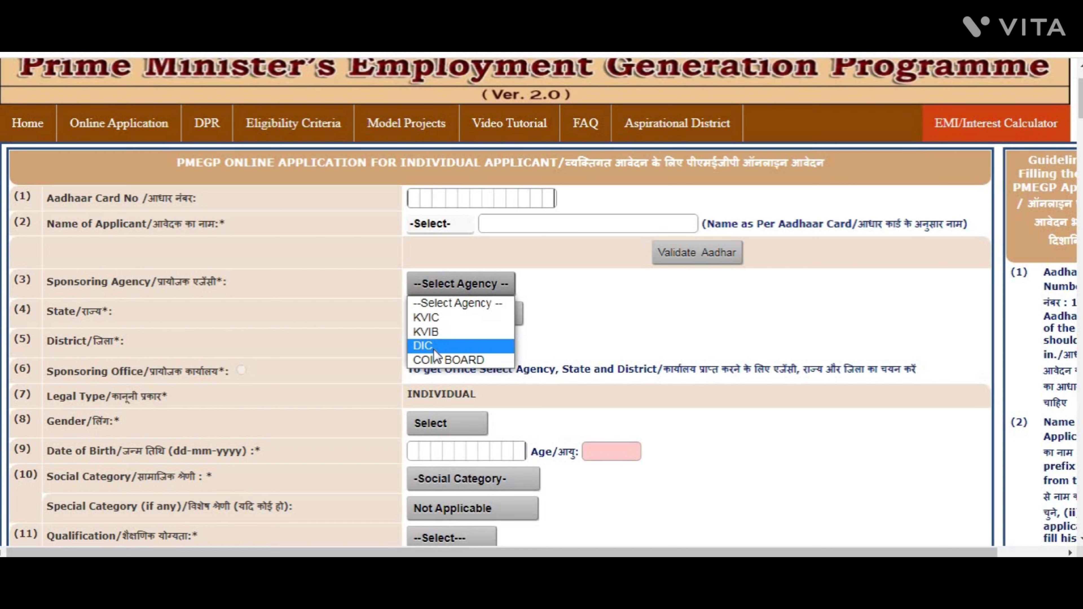
{"action": "left_click", "coordinate": [432, 318]}
{"action": "left_click", "coordinate": [438, 293]}
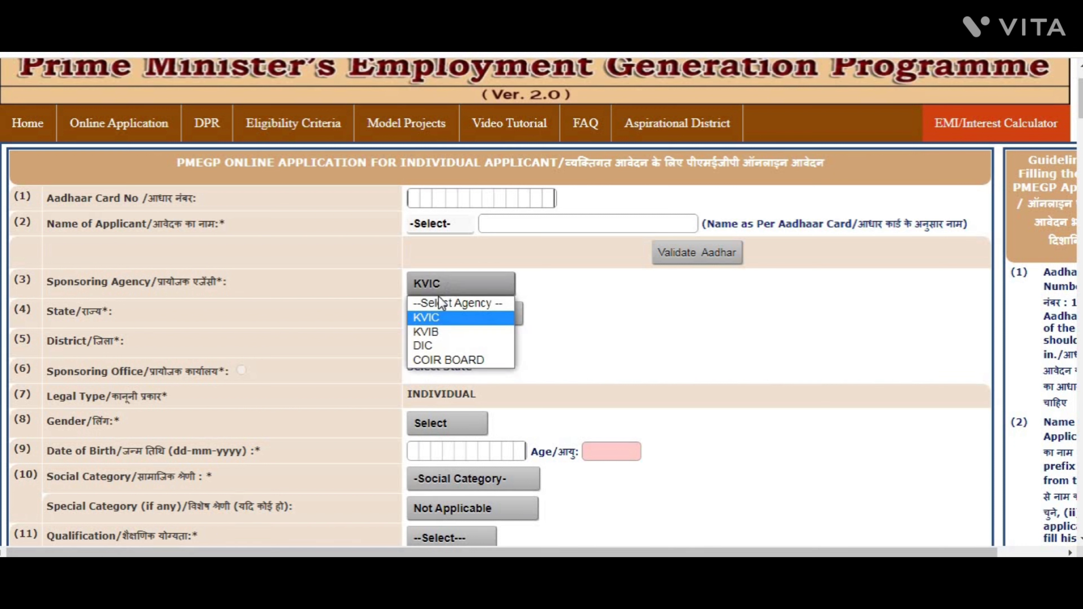
{"action": "left_click", "coordinate": [430, 346]}
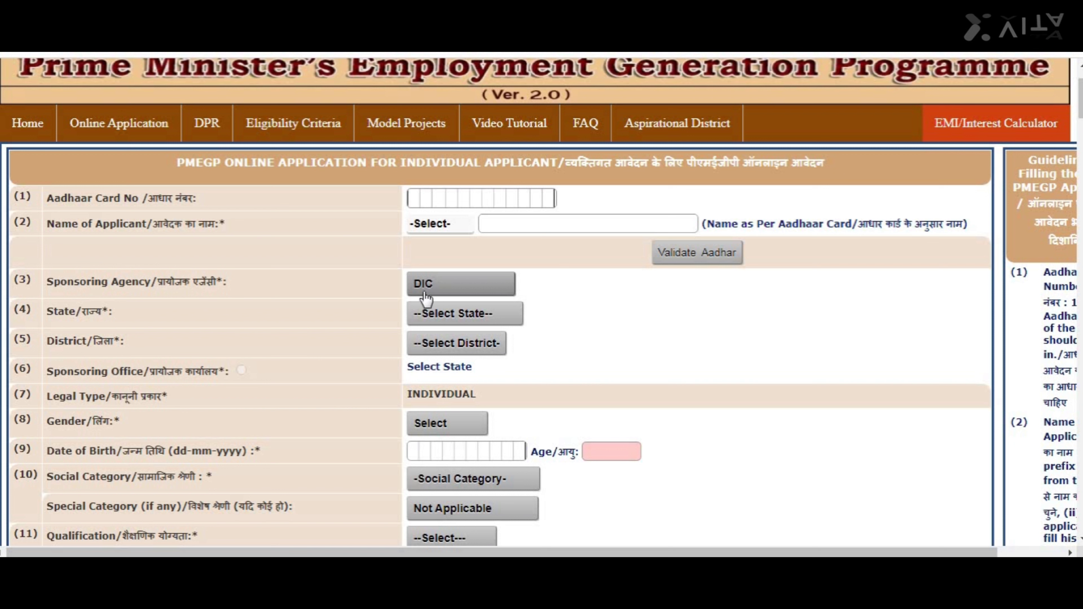
- Set the applicant's State to Jharkhand and the District to Godda (Aspirational District)
{"action": "left_click", "coordinate": [455, 314]}
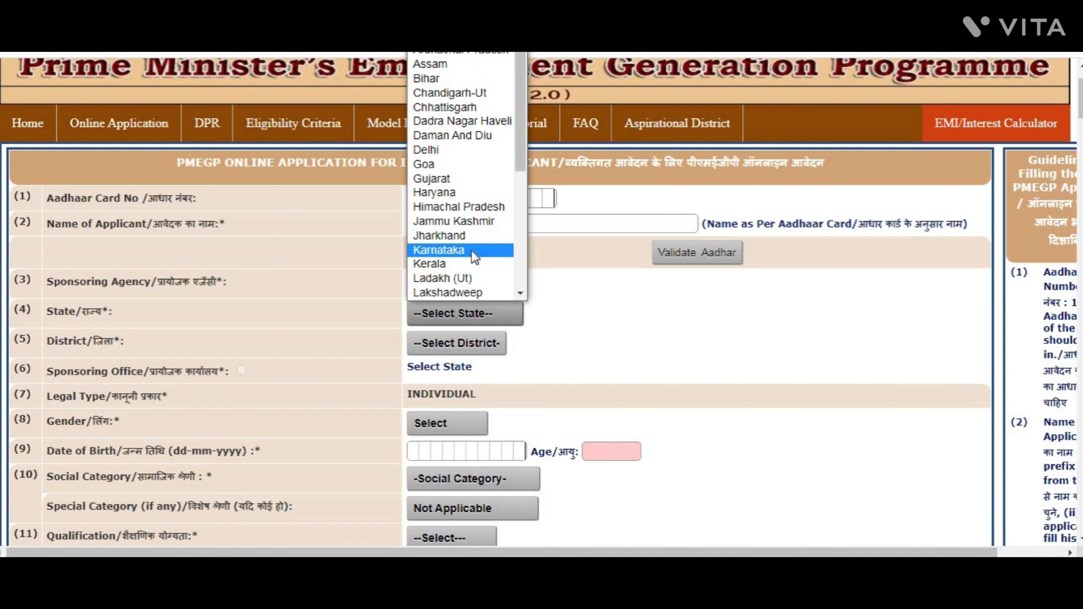
{"action": "left_click_drag", "start_coordinate": [521, 121], "coordinate": [491, 121]}
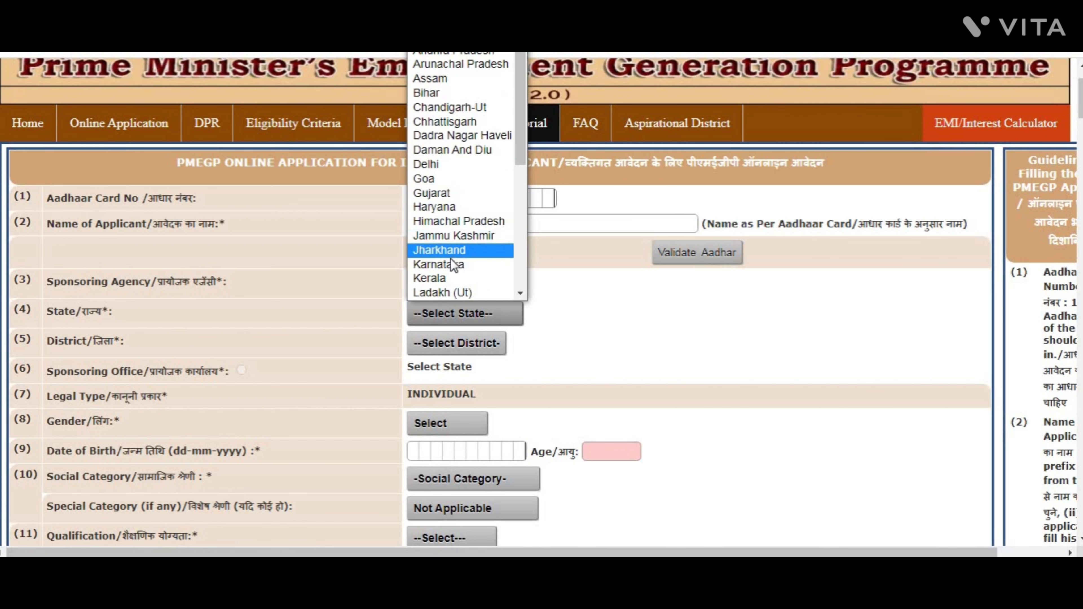
{"action": "left_click", "coordinate": [447, 251]}
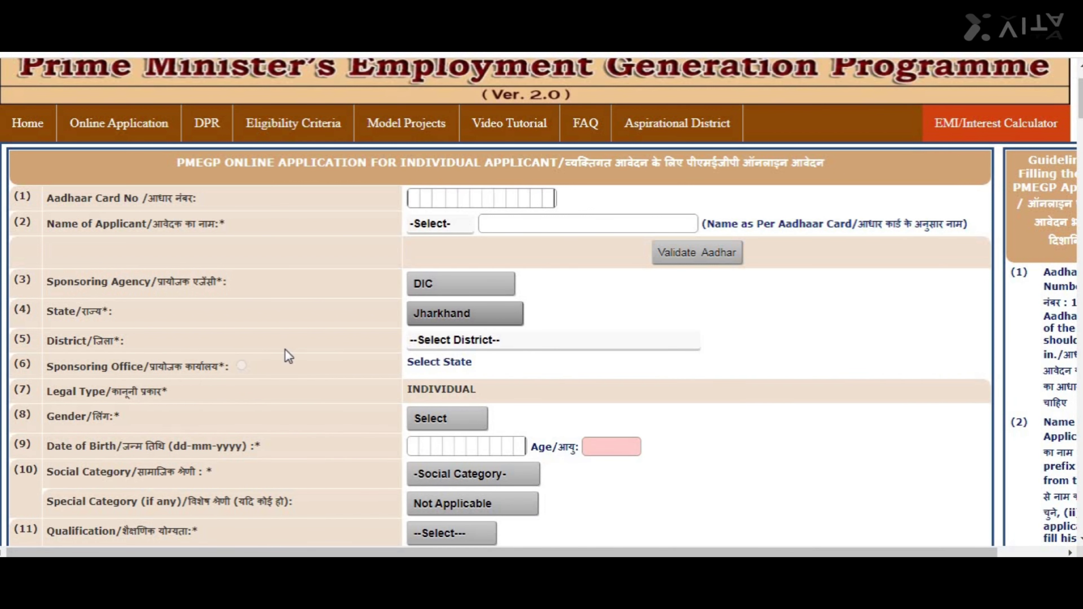
{"action": "left_click", "coordinate": [453, 341]}
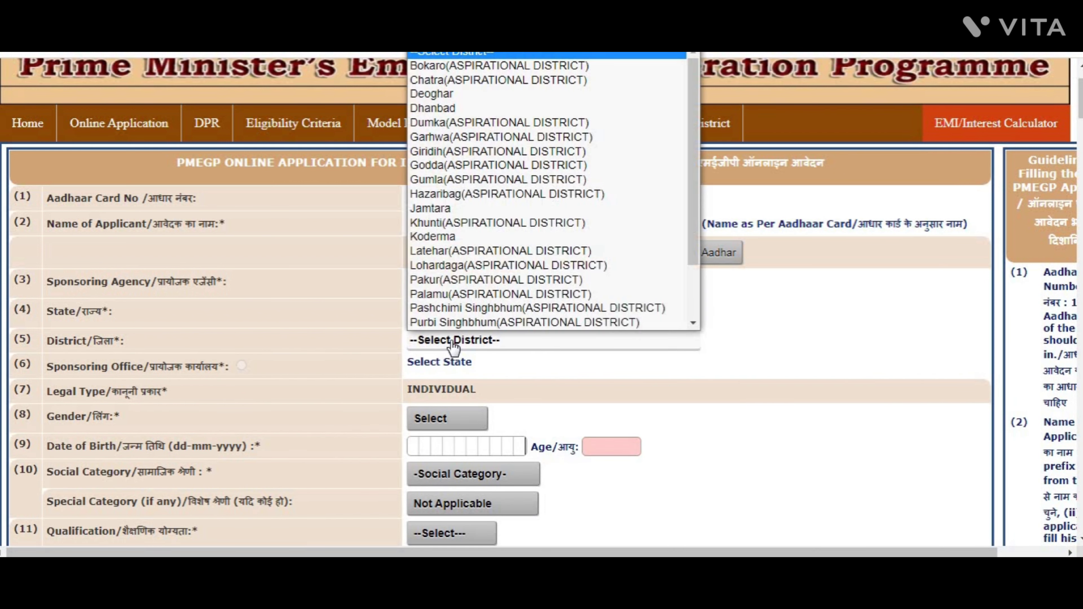
{"action": "scroll", "coordinate": [542, 223], "scroll_direction": "down", "scroll_amount": 1}
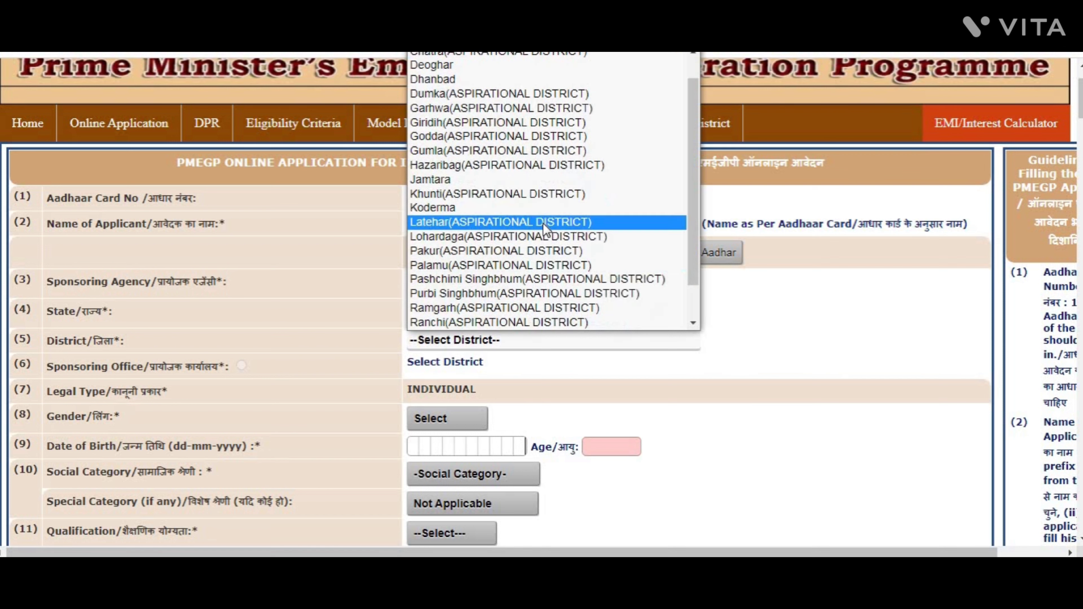
{"action": "left_click", "coordinate": [476, 136]}
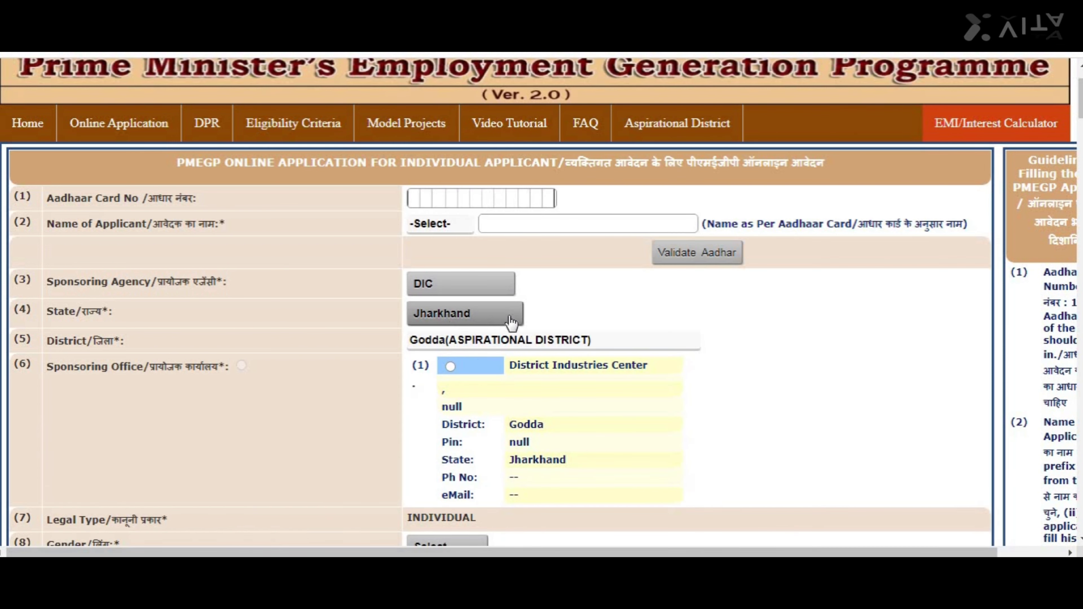
- Select District Industries Center as the Sponsoring Office and set the Gender to Male
{"action": "scroll", "coordinate": [678, 296], "scroll_direction": "down", "scroll_amount": 2}
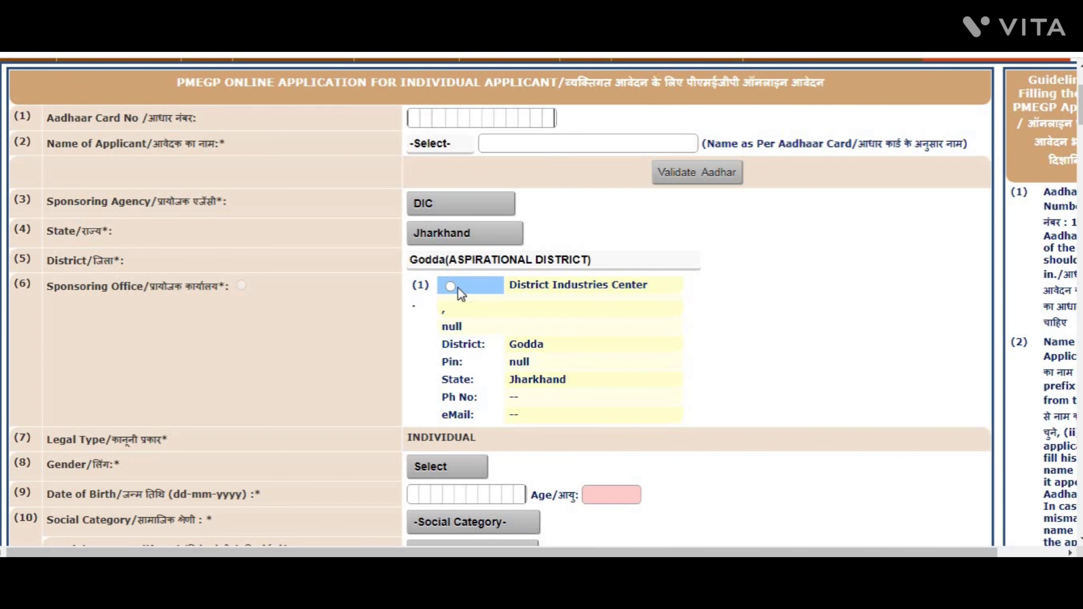
{"action": "left_click", "coordinate": [450, 286]}
{"action": "scroll", "coordinate": [368, 431], "scroll_direction": "down", "scroll_amount": 2}
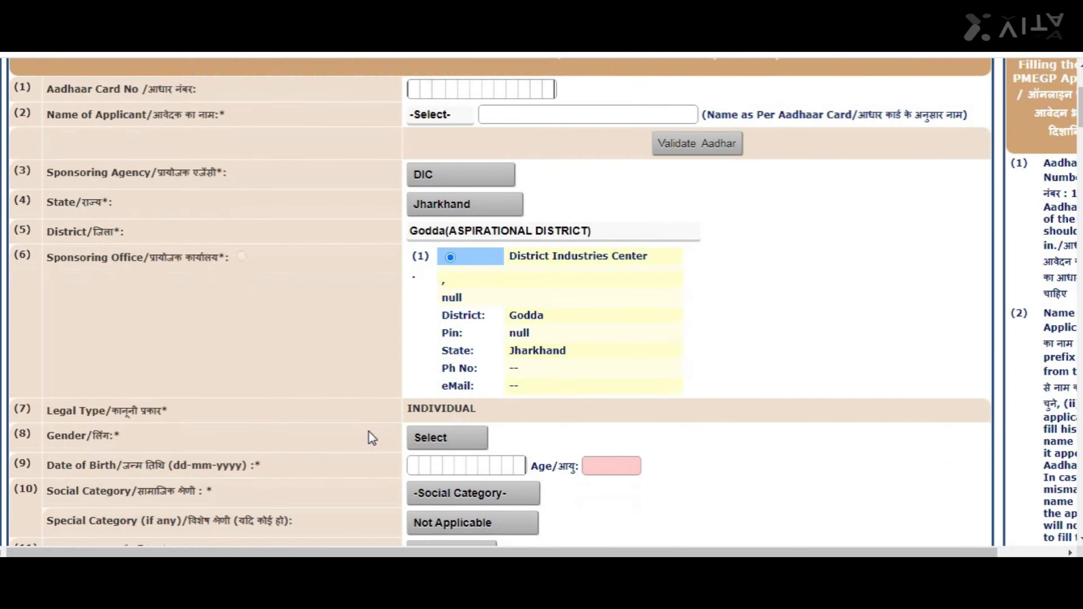
{"action": "left_click", "coordinate": [435, 389]}
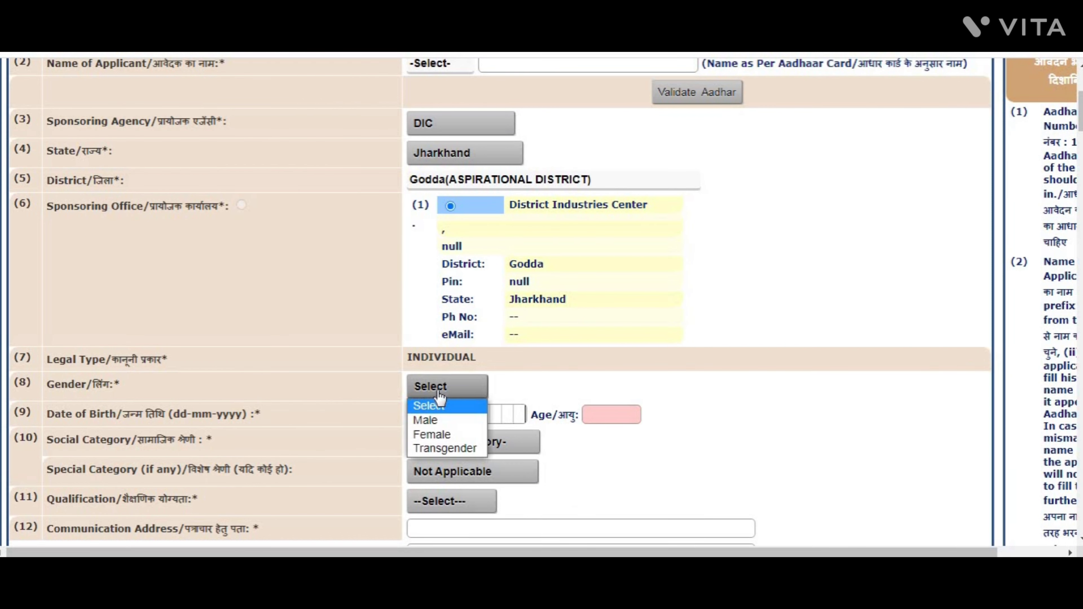
{"action": "left_click", "coordinate": [438, 420]}
- Set the applicant's Social Category to Scheduled Tribe, leaving the Date of Birth blank
{"action": "scroll", "coordinate": [783, 355], "scroll_direction": "down", "scroll_amount": 2}
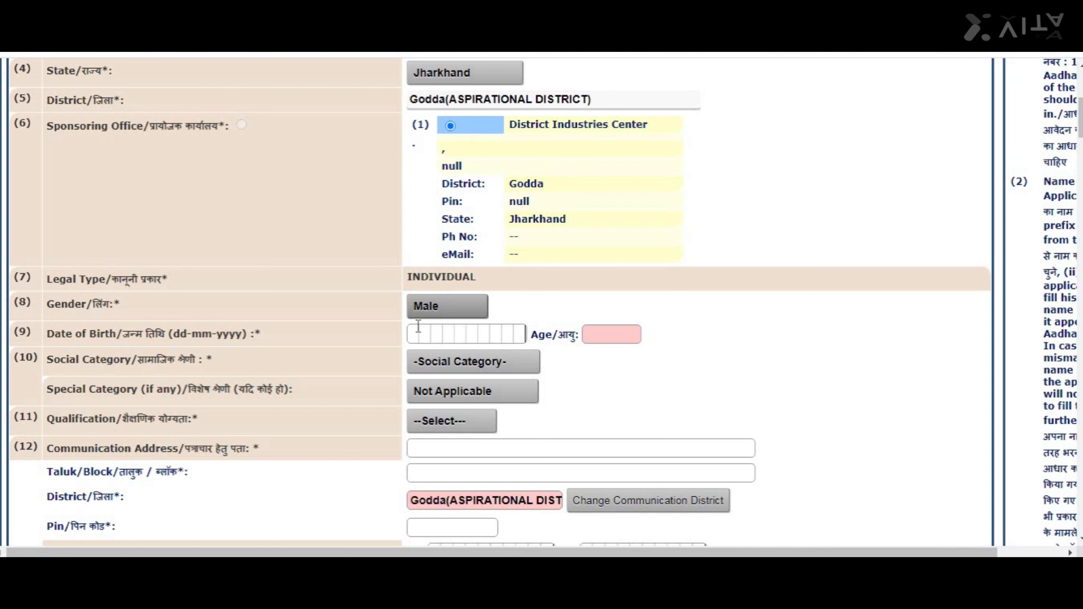
{"action": "left_click", "coordinate": [420, 341]}
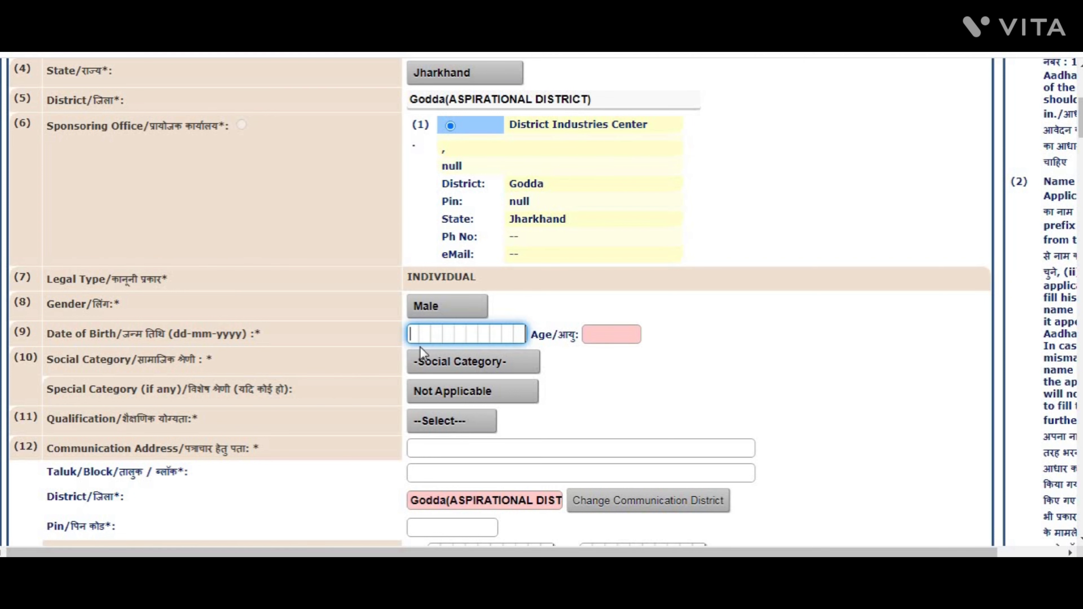
{"action": "scroll", "coordinate": [507, 376], "scroll_direction": "down", "scroll_amount": 2}
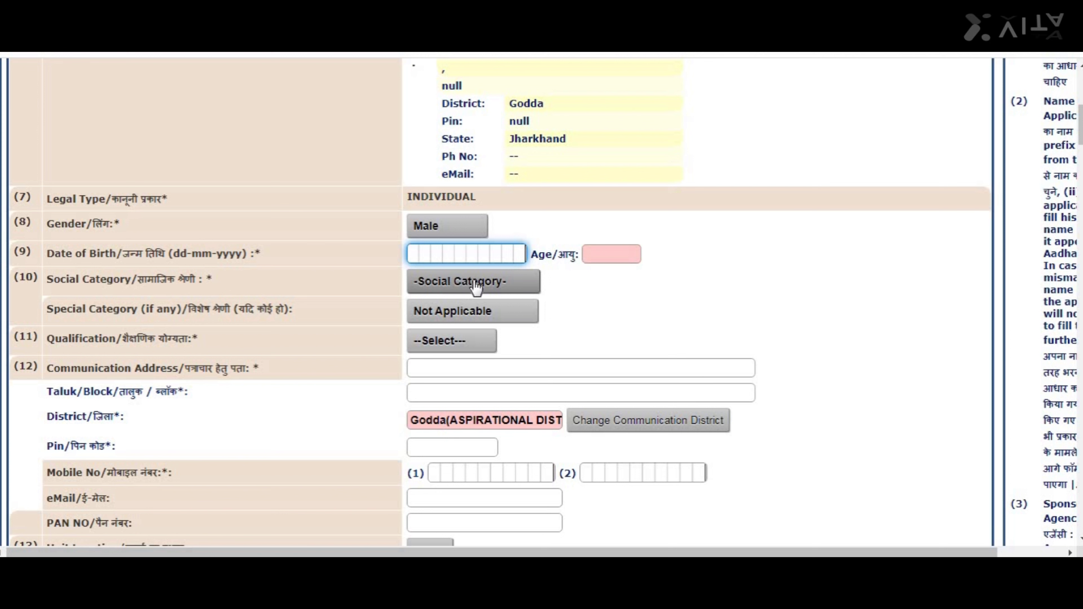
{"action": "left_click", "coordinate": [484, 291]}
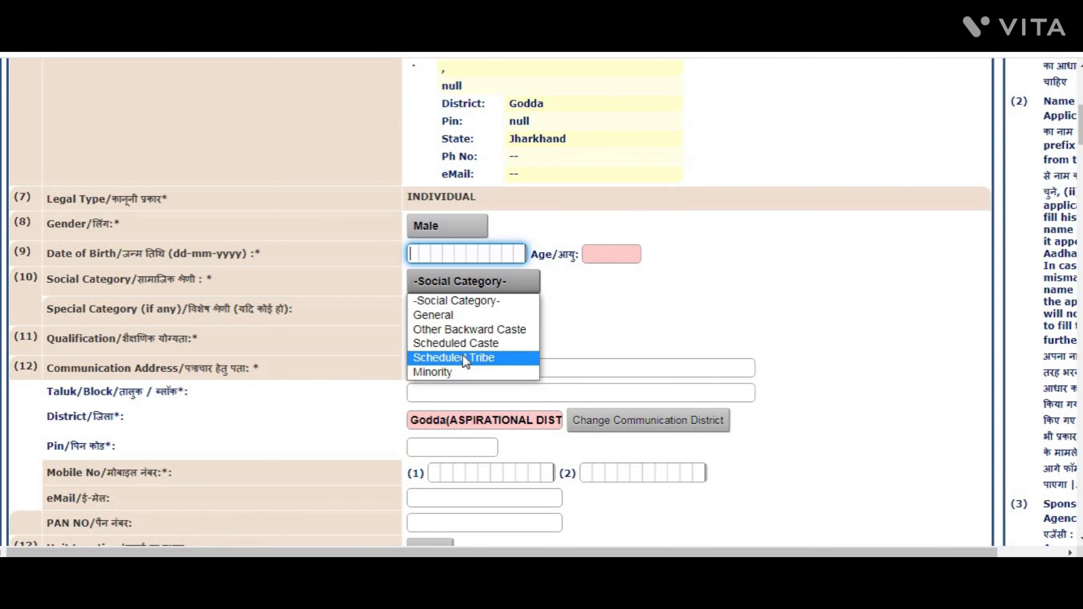
{"action": "left_click", "coordinate": [454, 357]}
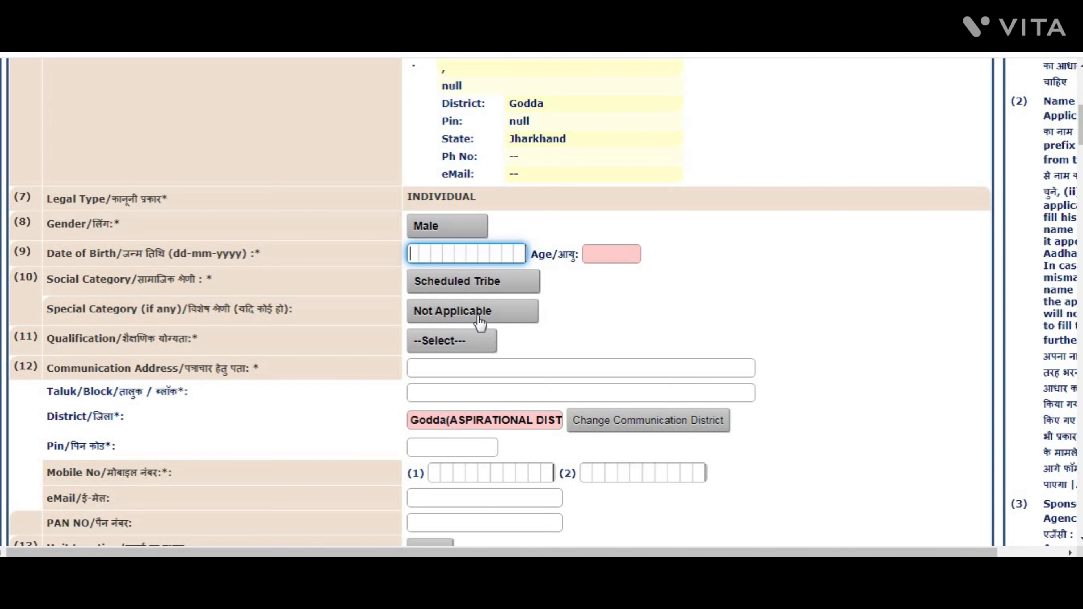
- Set the applicant's Qualification to 10TH Pass
{"action": "scroll", "coordinate": [537, 373], "scroll_direction": "down", "scroll_amount": 2}
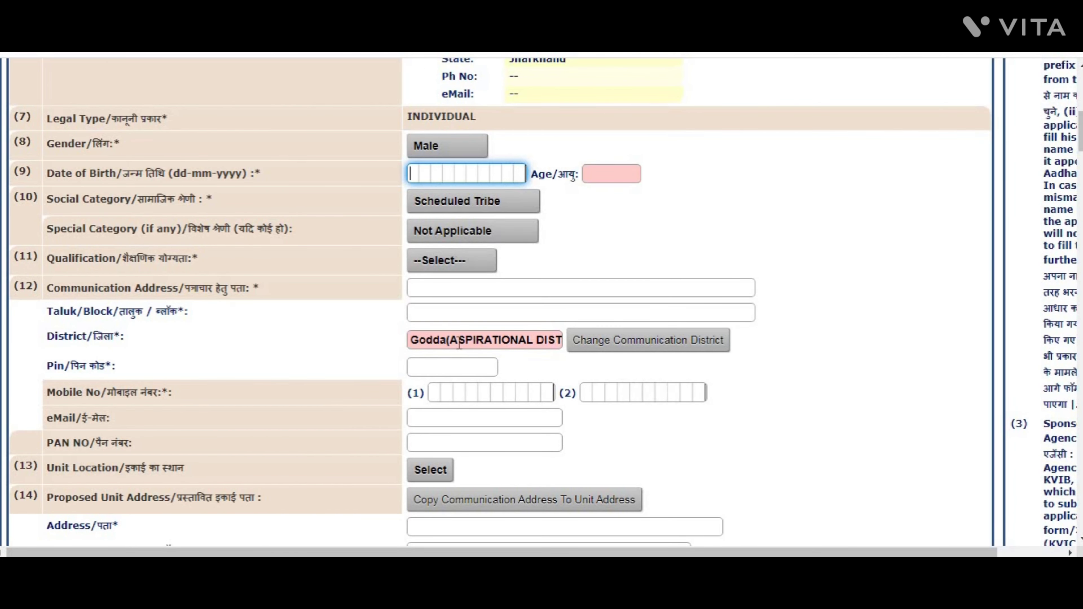
{"action": "left_click", "coordinate": [448, 264]}
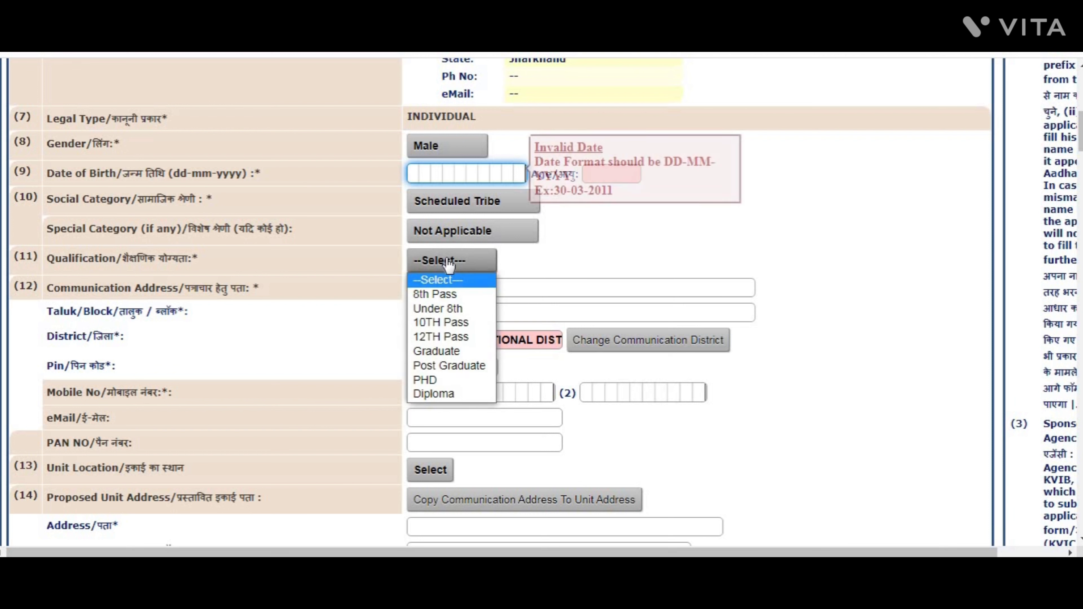
{"action": "left_click", "coordinate": [443, 322]}
{"action": "left_click", "coordinate": [460, 269]}
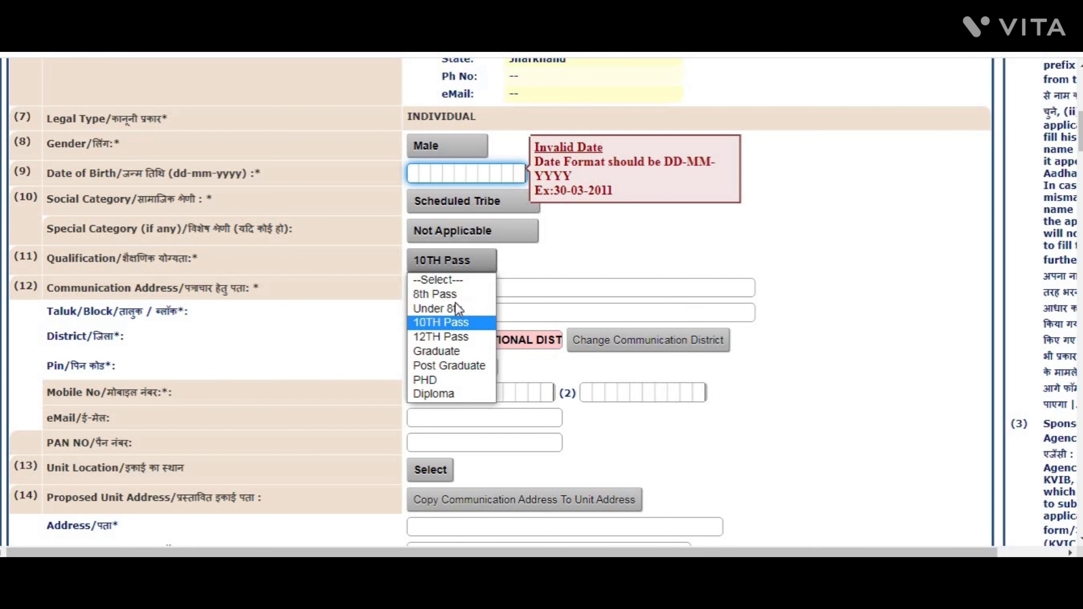
{"action": "left_click", "coordinate": [553, 258]}
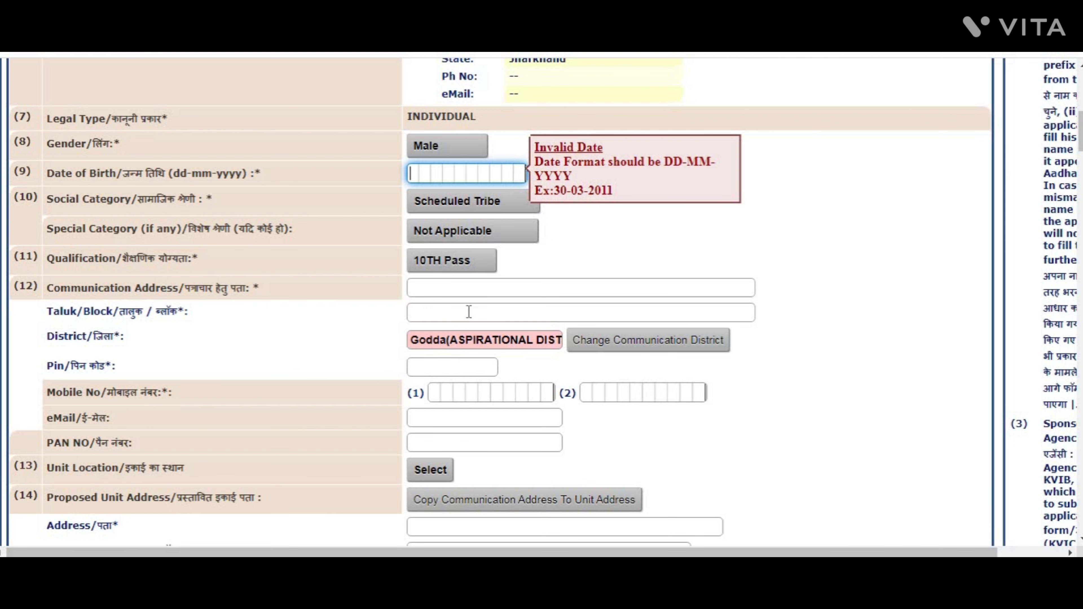
{"action": "scroll", "coordinate": [469, 312], "scroll_direction": "down", "scroll_amount": 2}
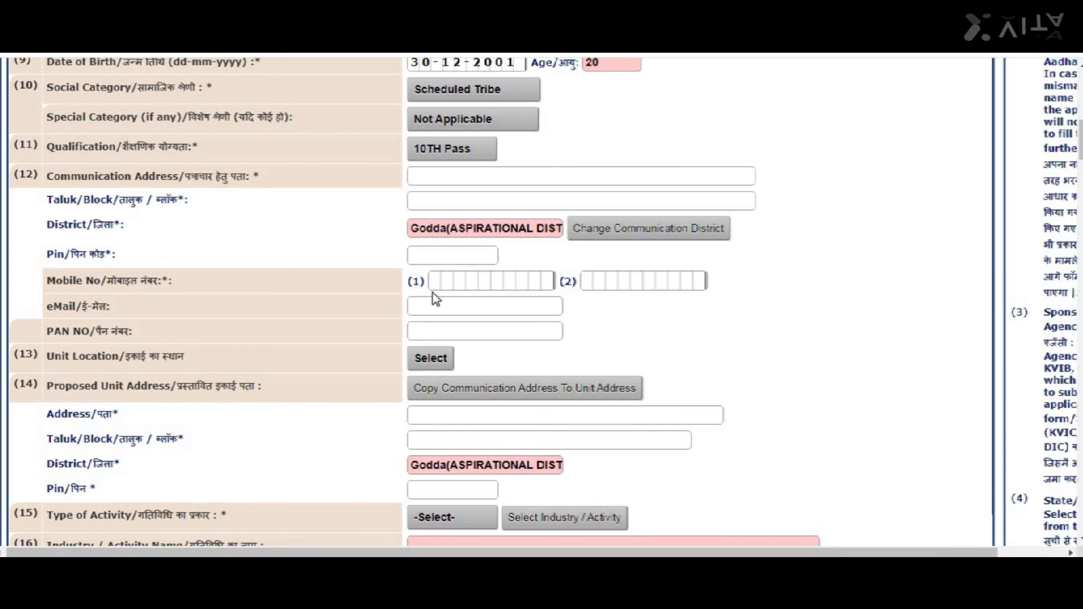
{"action": "left_click", "coordinate": [540, 281]}
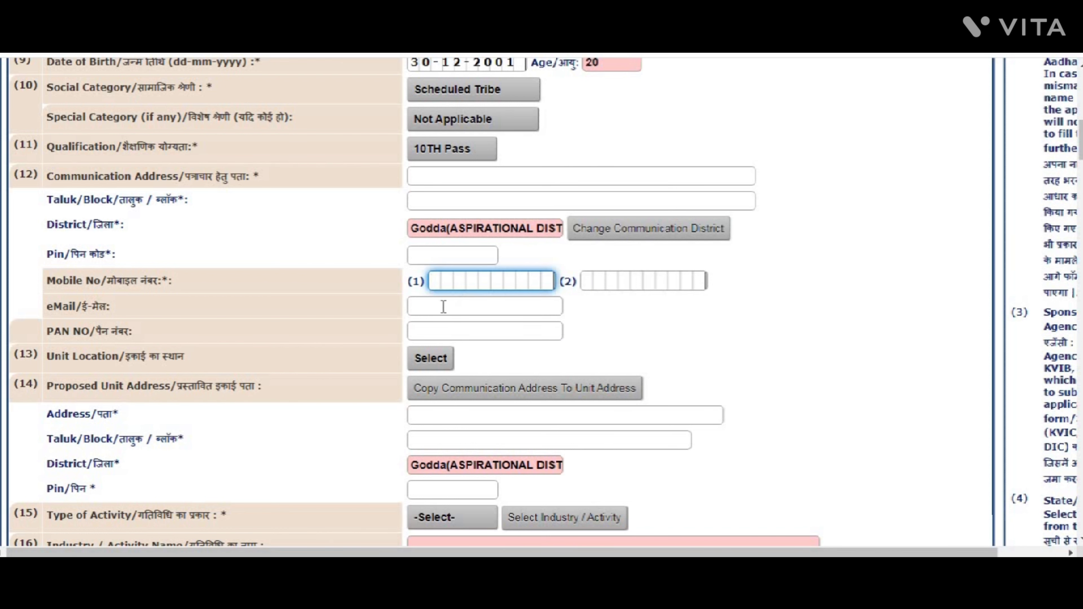
{"action": "scroll", "coordinate": [443, 308], "scroll_direction": "down", "scroll_amount": 2}
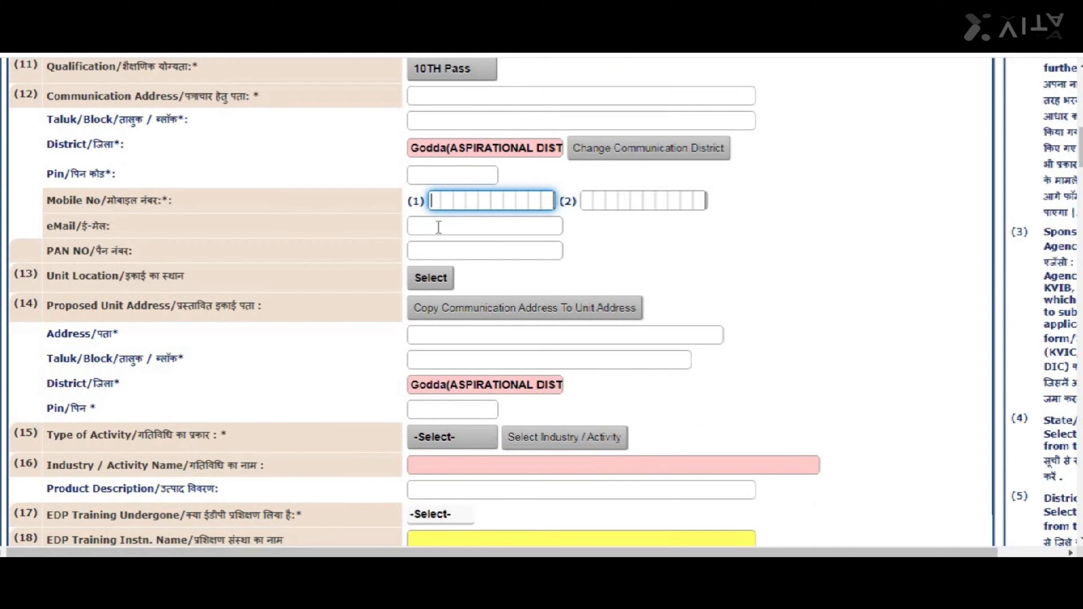
{"action": "left_click", "coordinate": [437, 227]}
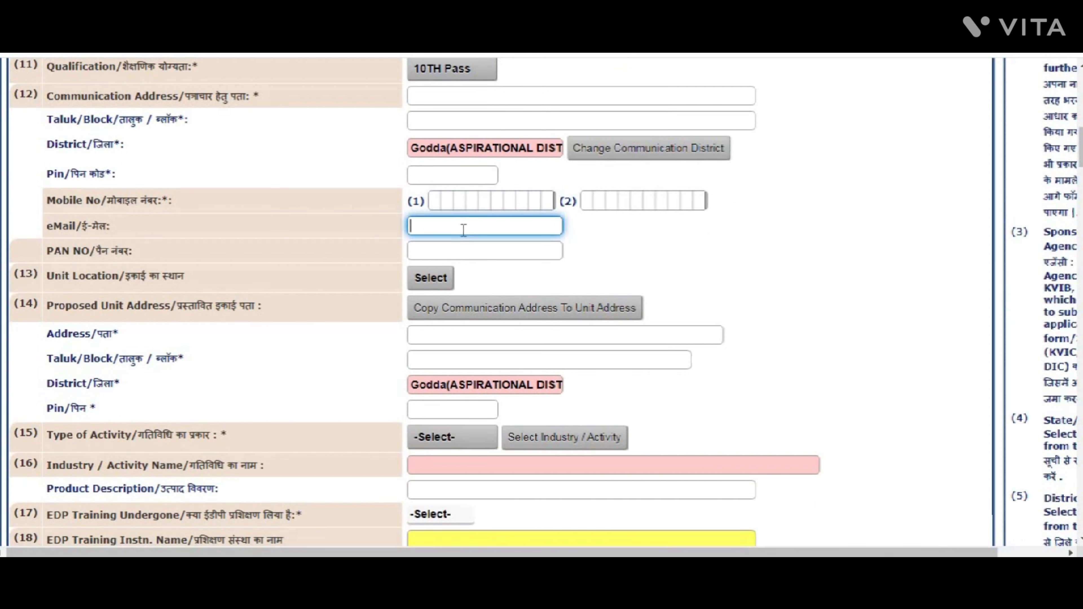
{"action": "left_click", "coordinate": [447, 255]}
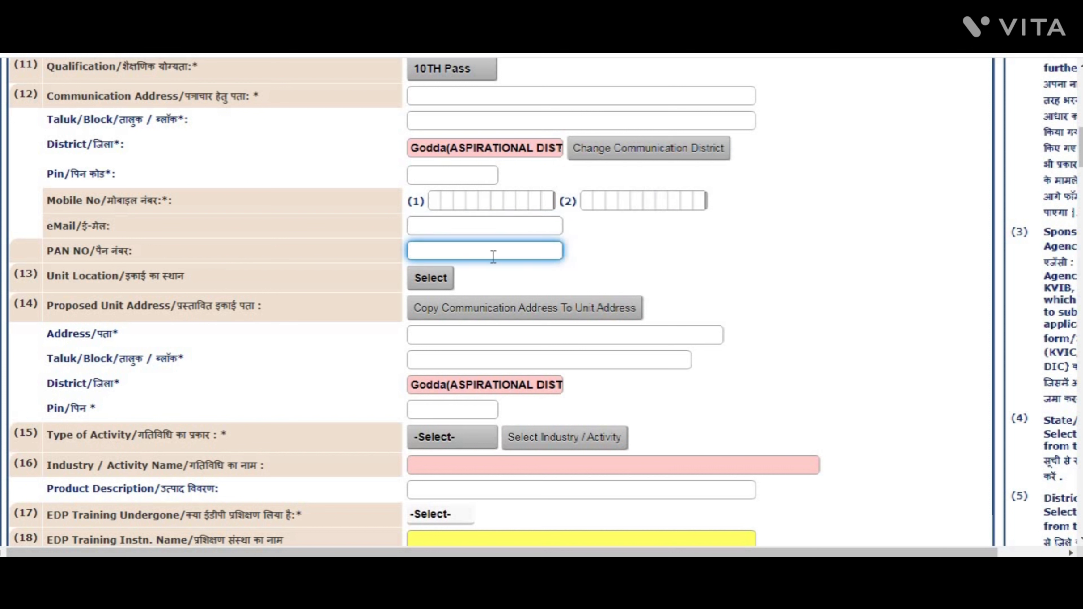
{"action": "left_click", "coordinate": [675, 252]}
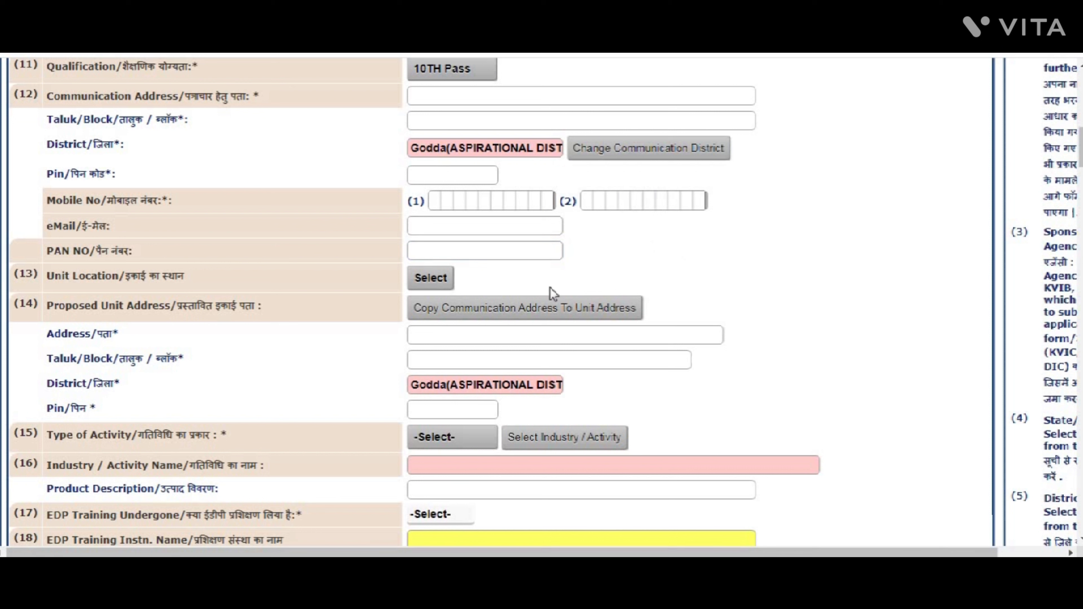
{"action": "left_click", "coordinate": [483, 248]}
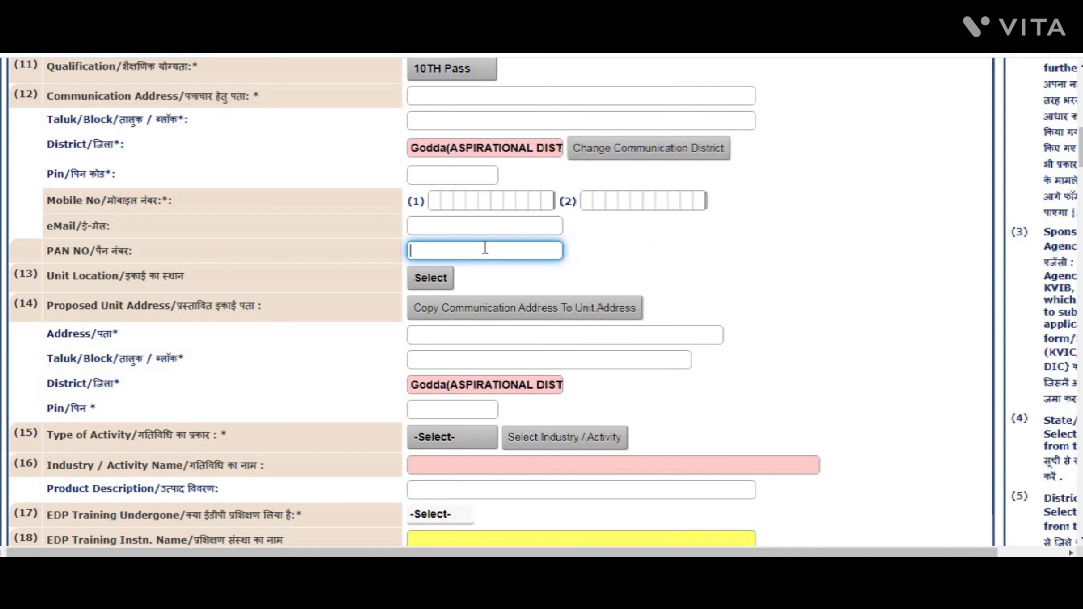
{"action": "left_click", "coordinate": [685, 257]}
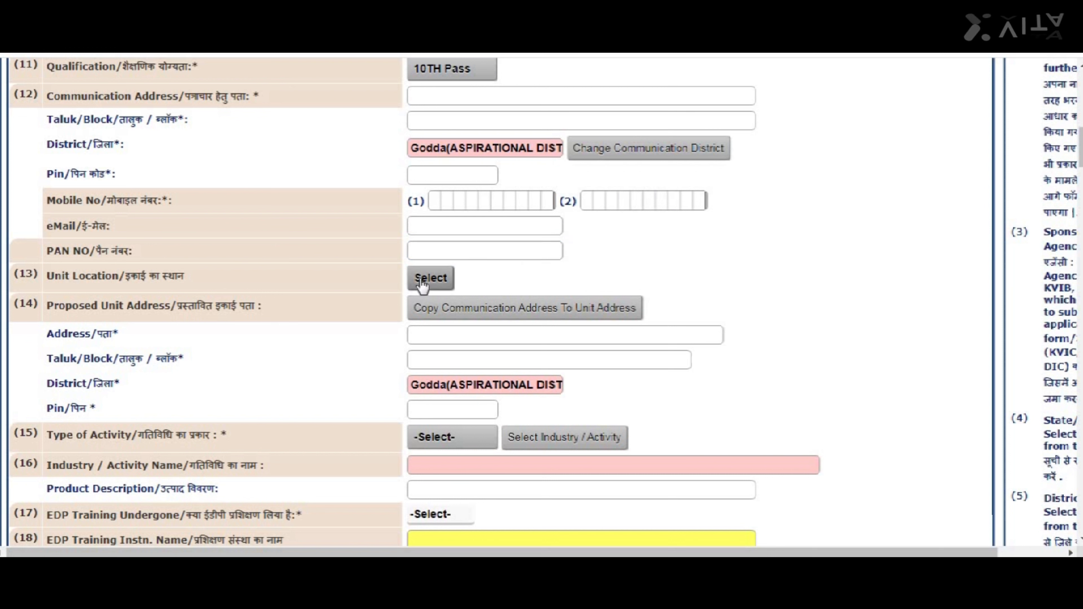
- Set the Unit Location of the proposed unit to Rural
{"action": "left_click", "coordinate": [429, 285]}
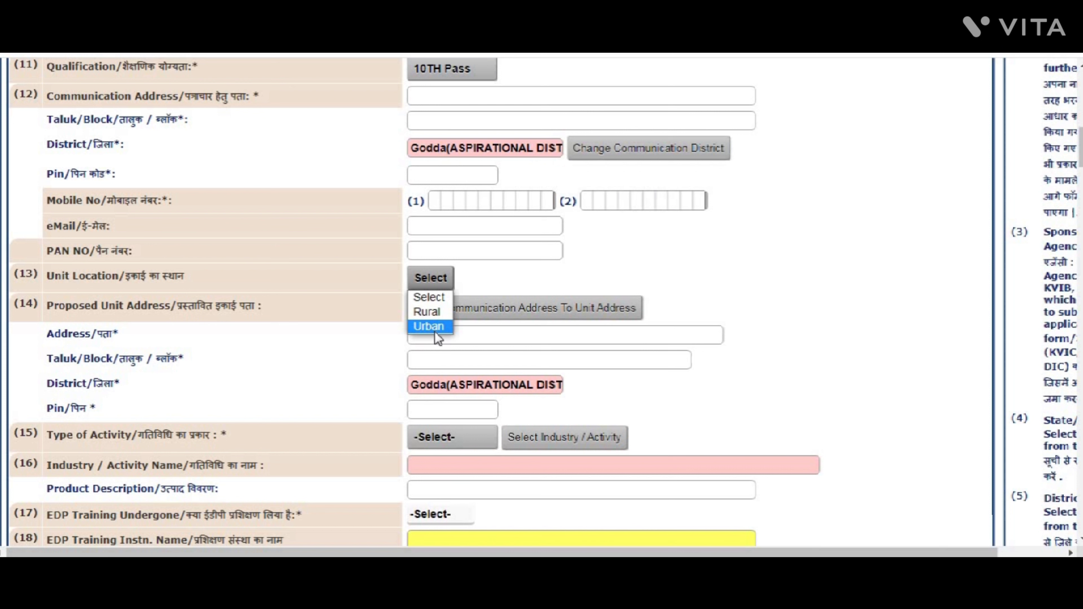
{"action": "left_click", "coordinate": [431, 315]}
{"action": "left_click", "coordinate": [429, 324]}
{"action": "left_click", "coordinate": [435, 282]}
{"action": "left_click", "coordinate": [427, 311]}
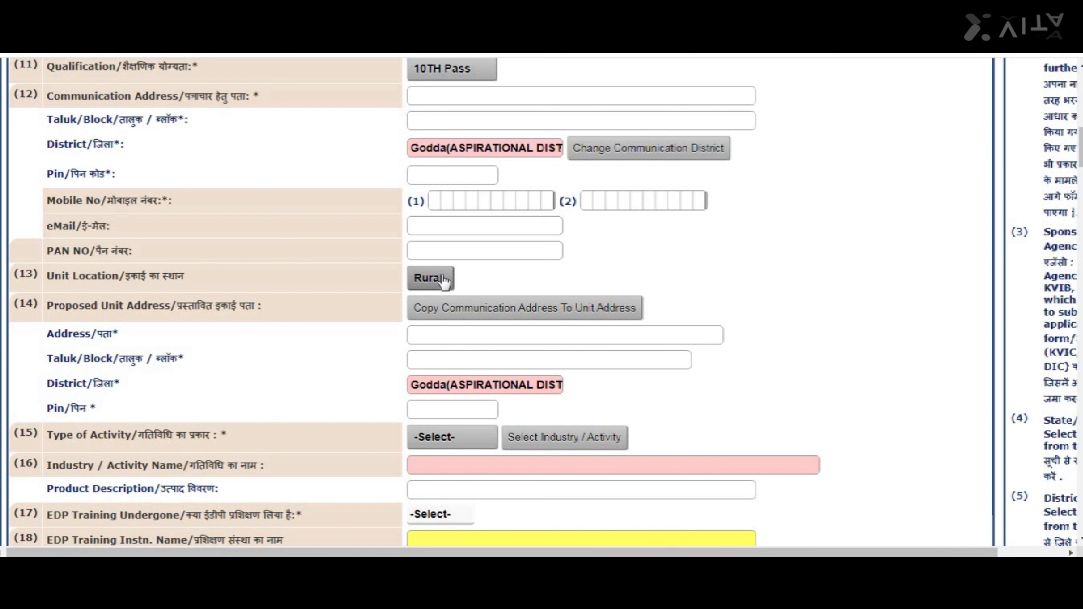
{"action": "scroll", "coordinate": [400, 204], "scroll_direction": "down", "scroll_amount": 2}
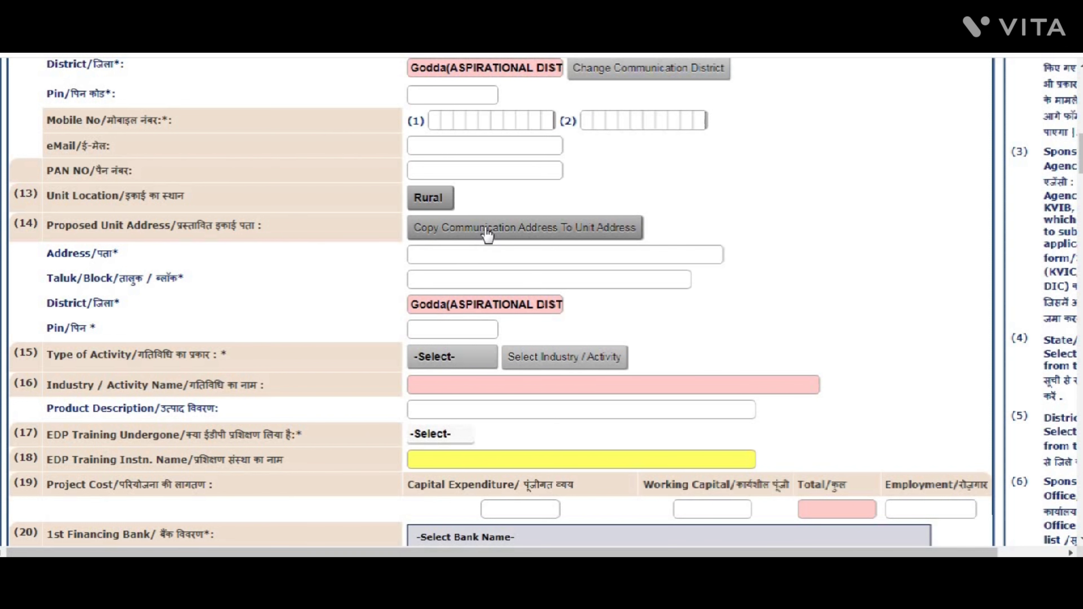
{"action": "left_click", "coordinate": [462, 258]}
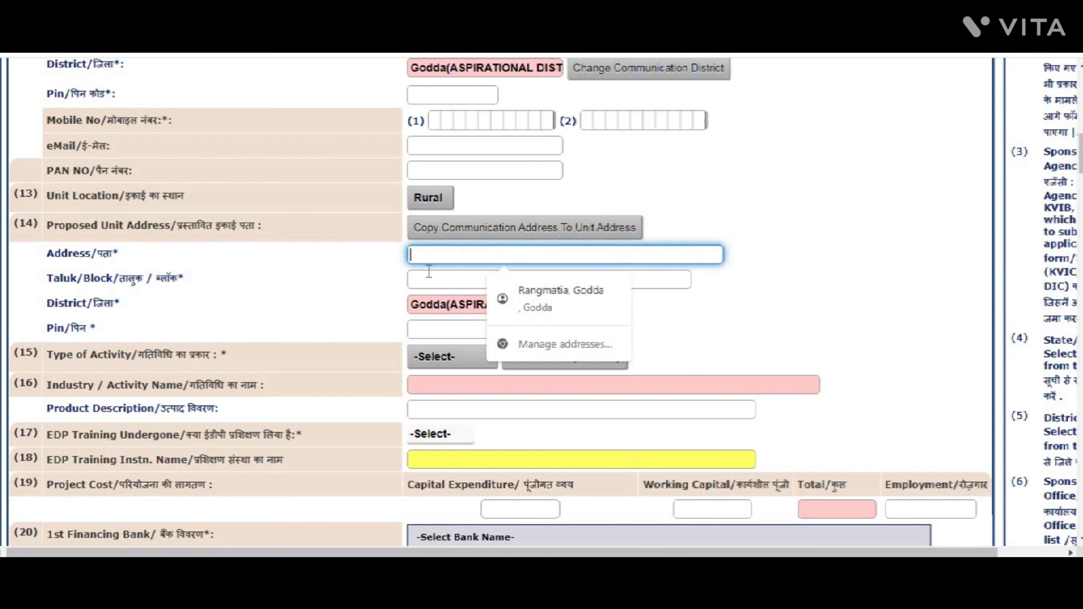
{"action": "left_click", "coordinate": [442, 285]}
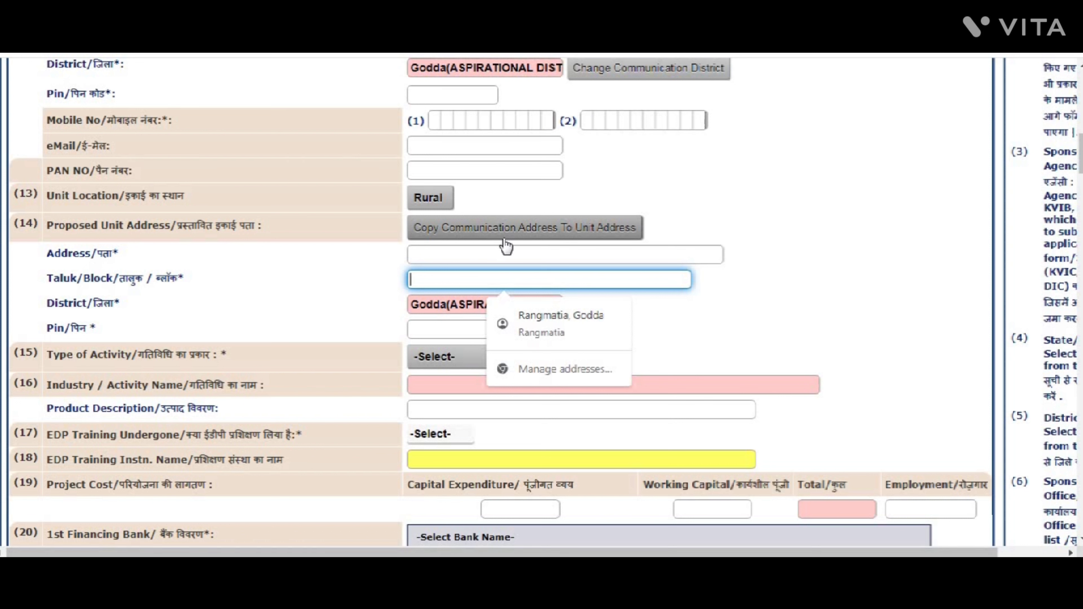
{"action": "left_click", "coordinate": [449, 259]}
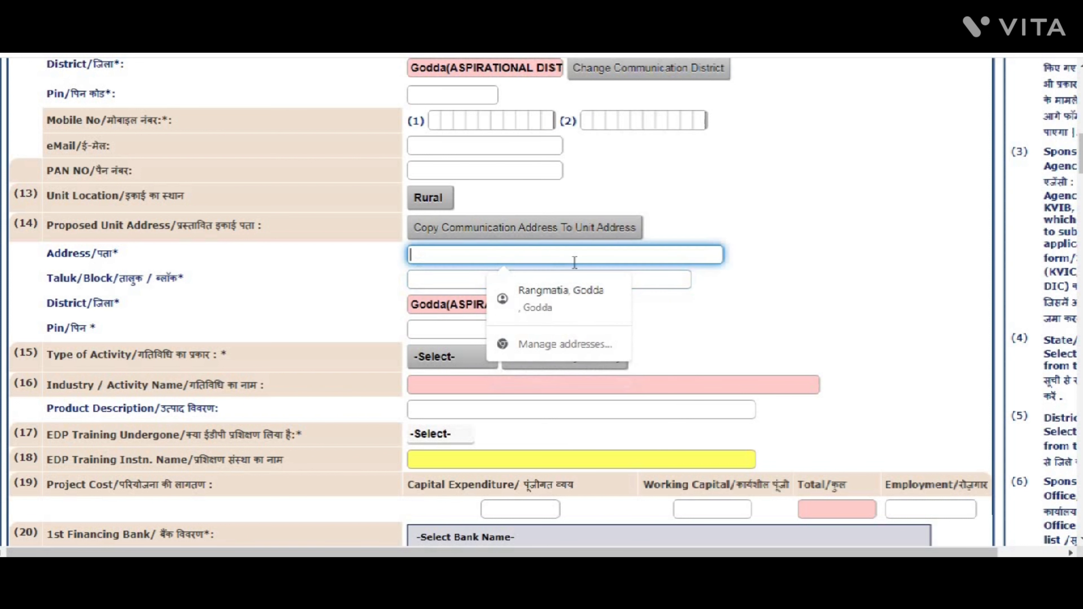
{"action": "left_click", "coordinate": [436, 275]}
{"action": "left_click", "coordinate": [700, 312]}
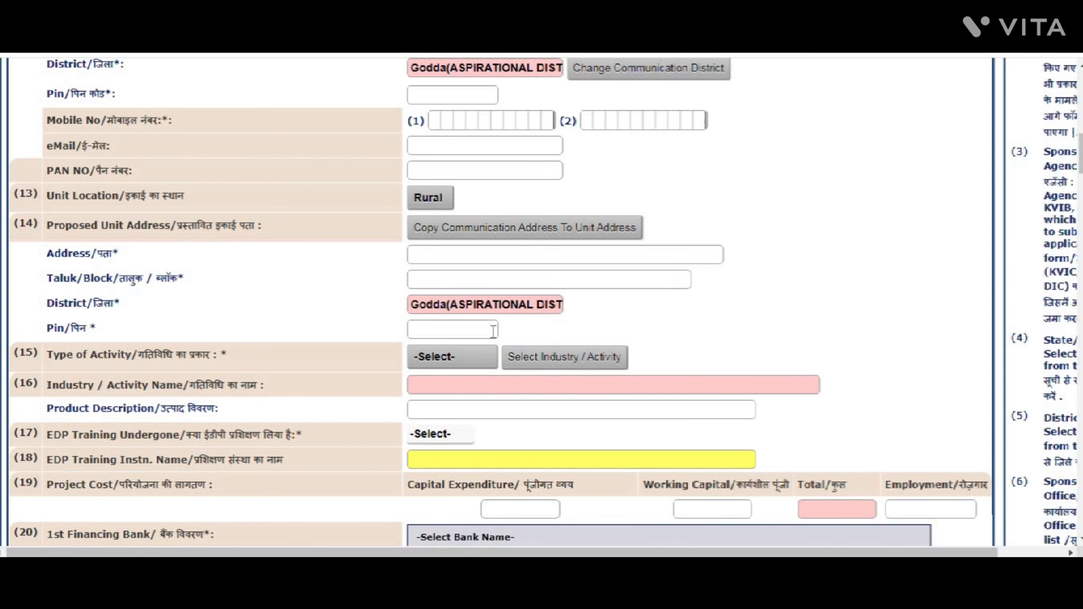
- Try Manufacturing as the Type of Activity, but settle on Service
{"action": "scroll", "coordinate": [493, 331], "scroll_direction": "down", "scroll_amount": 2}
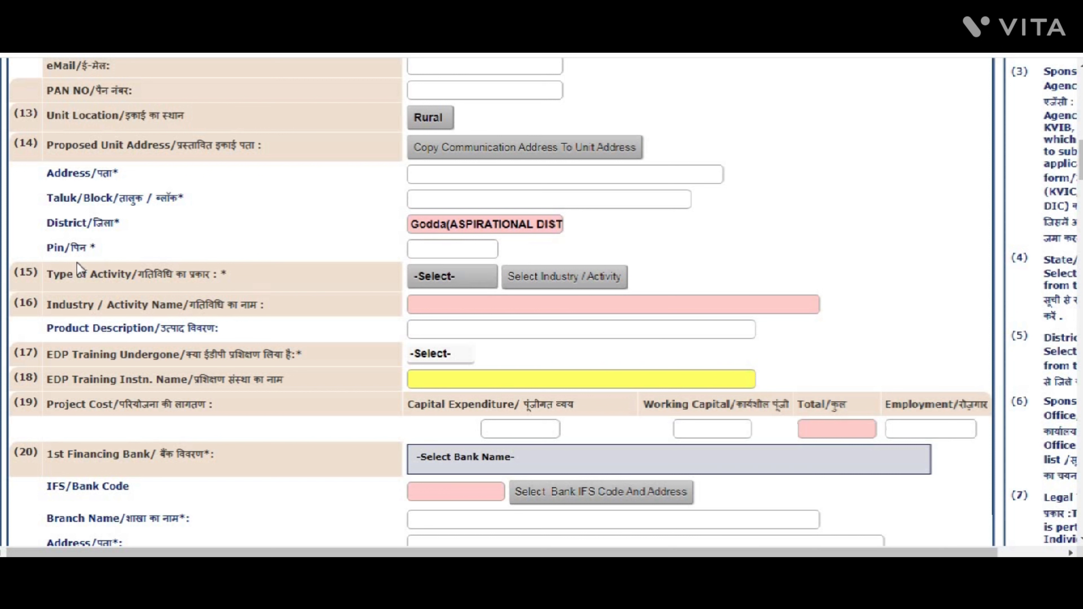
{"action": "left_click", "coordinate": [450, 282]}
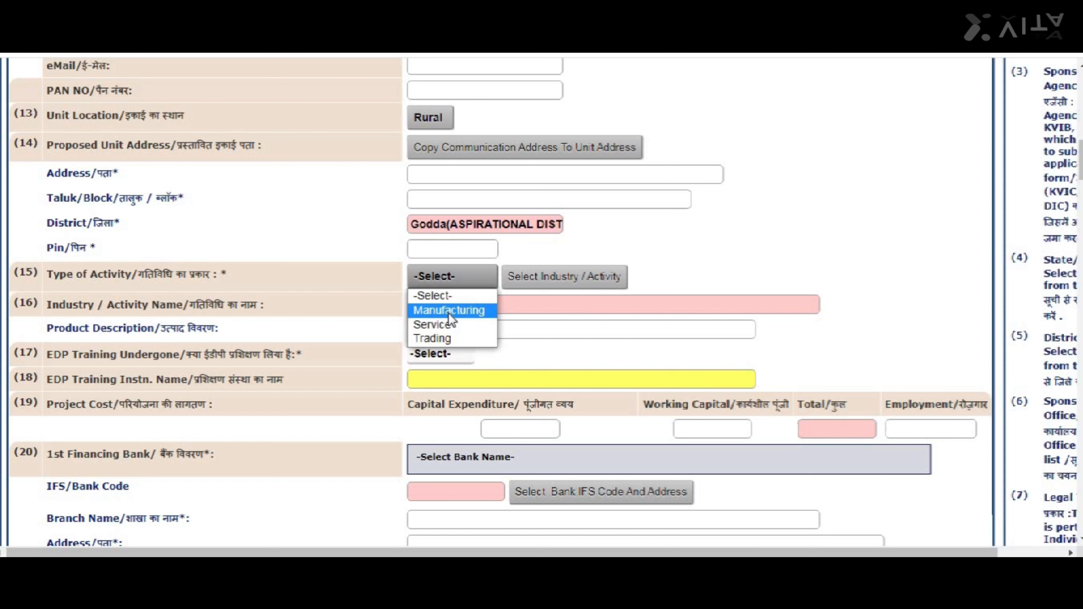
{"action": "left_click", "coordinate": [442, 325]}
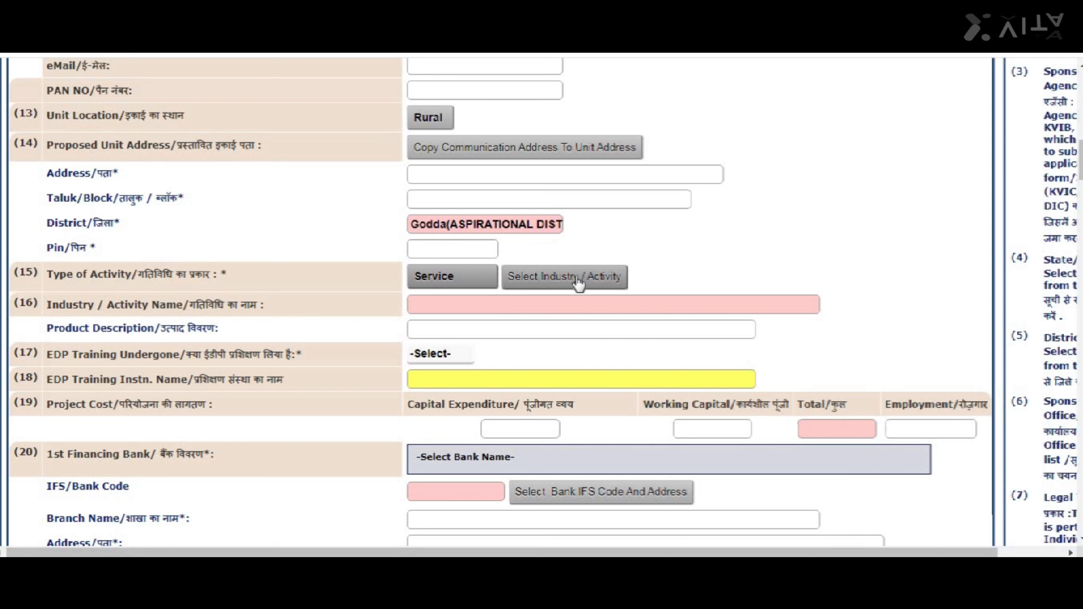
{"action": "left_click", "coordinate": [469, 285]}
{"action": "left_click", "coordinate": [467, 310]}
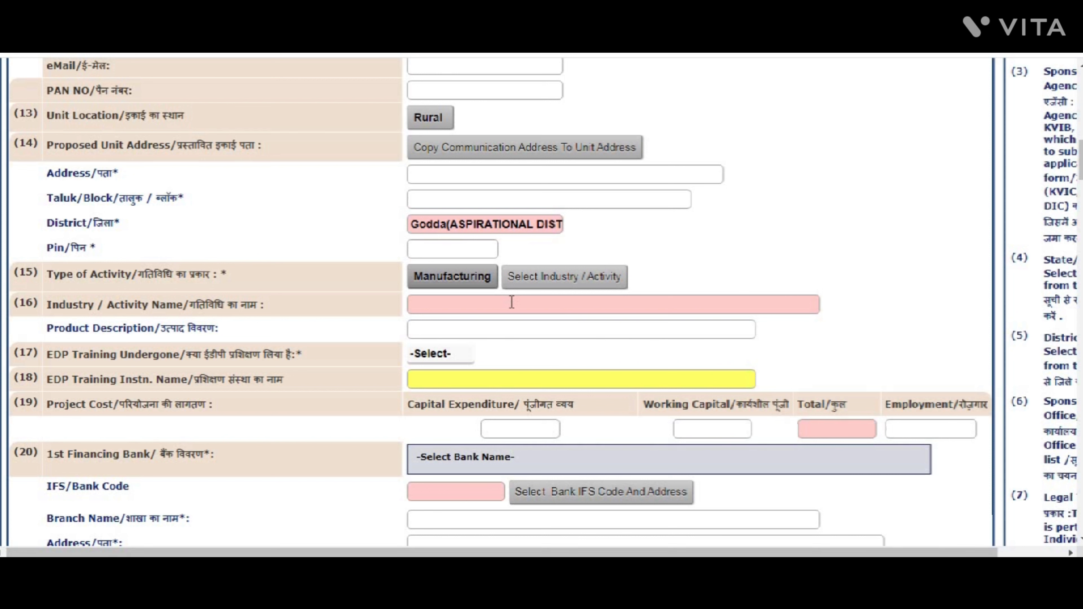
{"action": "left_click", "coordinate": [477, 282]}
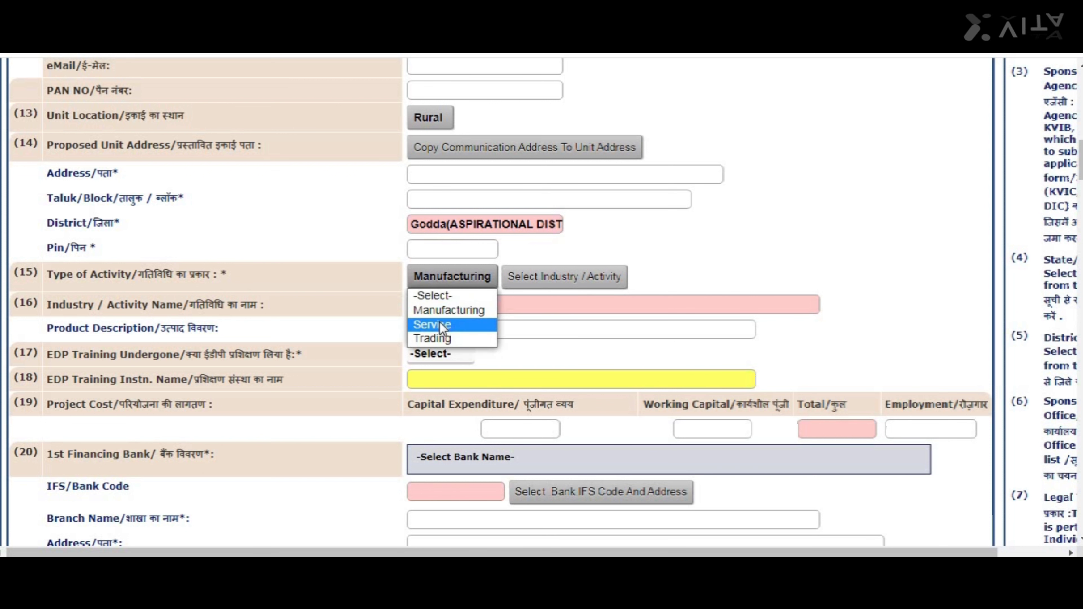
{"action": "left_click", "coordinate": [439, 323]}
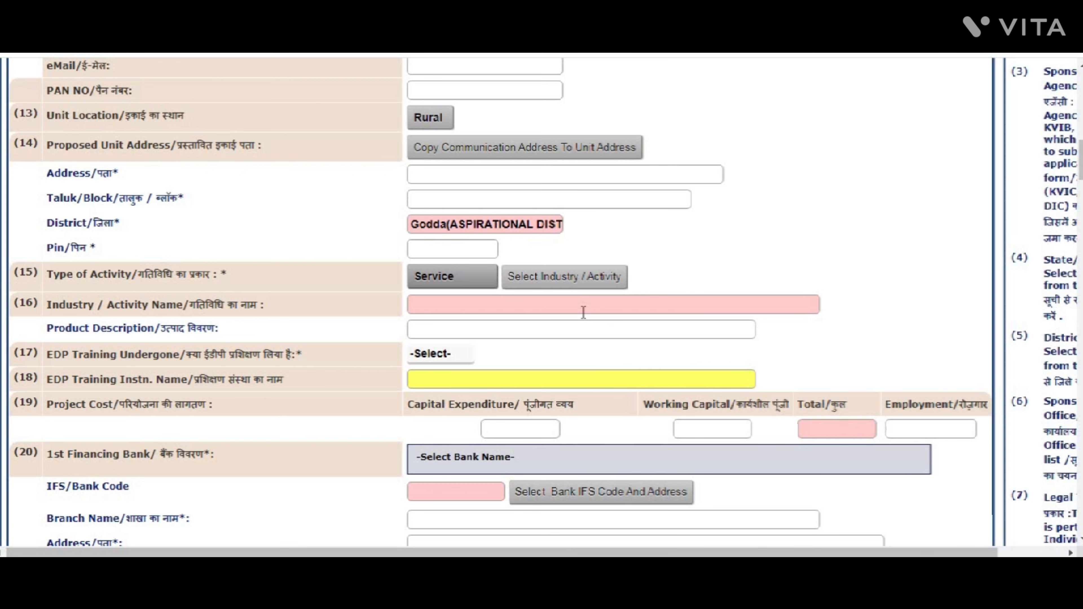
- Open the industry and activity list for the Service unit and browse its pages through to the Service And Textile entries
{"action": "left_click", "coordinate": [586, 280]}
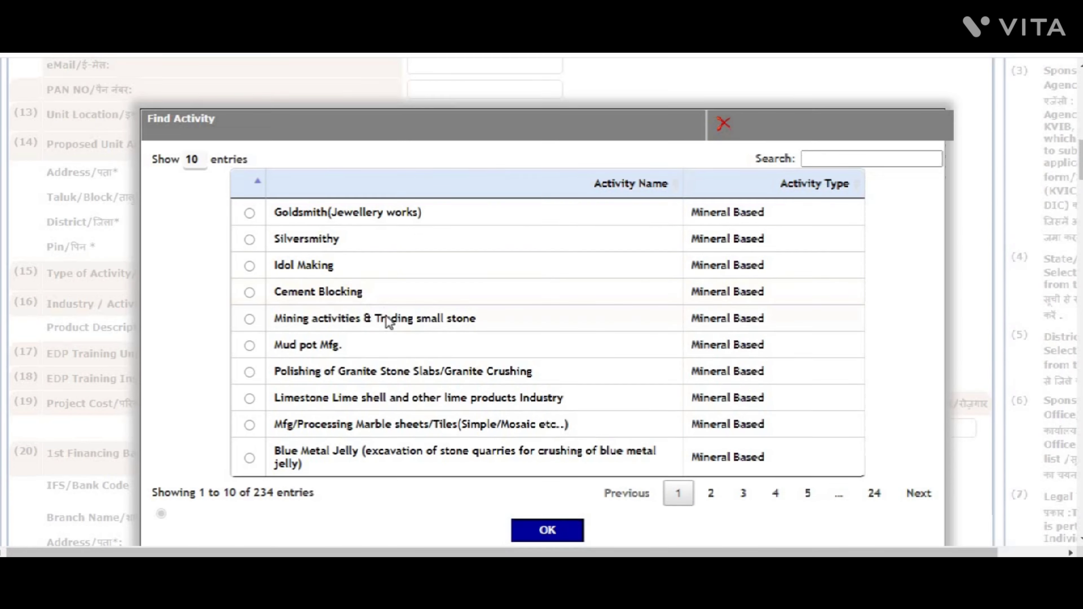
{"action": "scroll", "coordinate": [386, 320], "scroll_direction": "down", "scroll_amount": 3}
{"action": "left_click", "coordinate": [709, 333]}
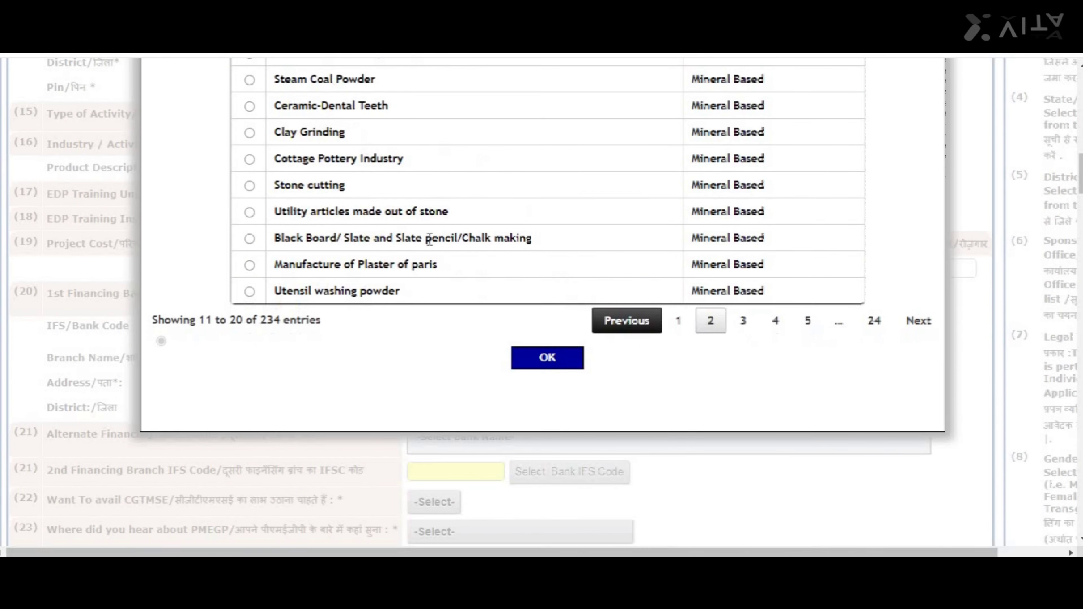
{"action": "scroll", "coordinate": [428, 241], "scroll_direction": "up", "scroll_amount": 2}
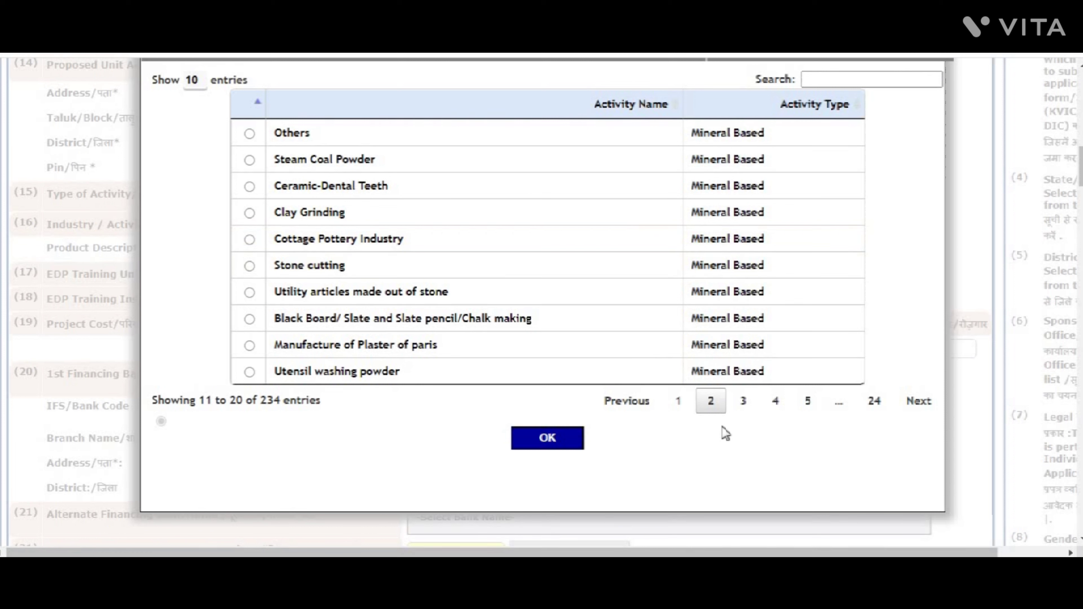
{"action": "left_click", "coordinate": [743, 409]}
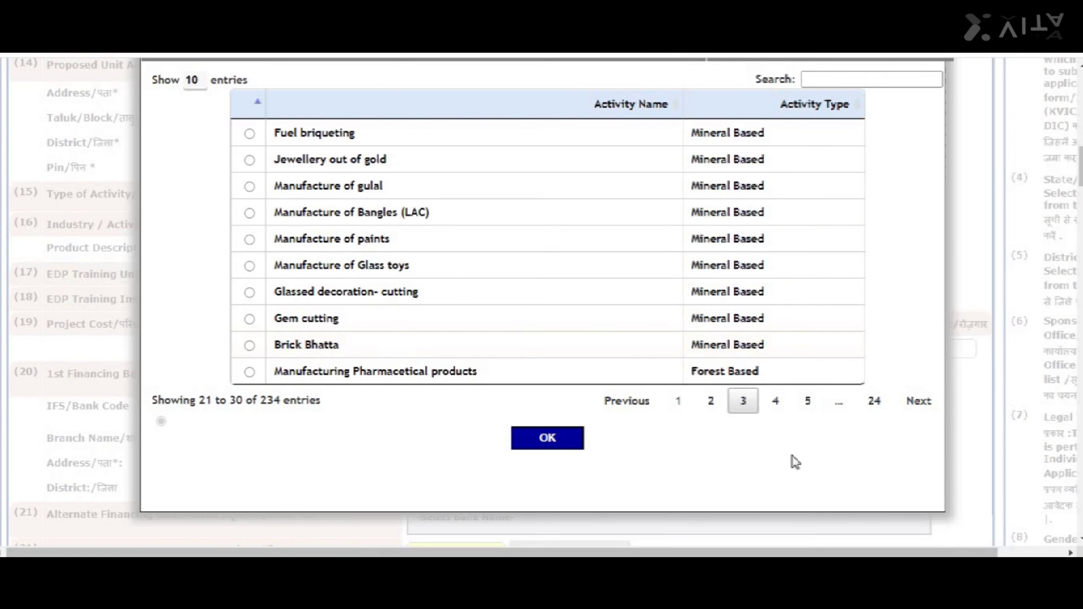
{"action": "left_click", "coordinate": [775, 408]}
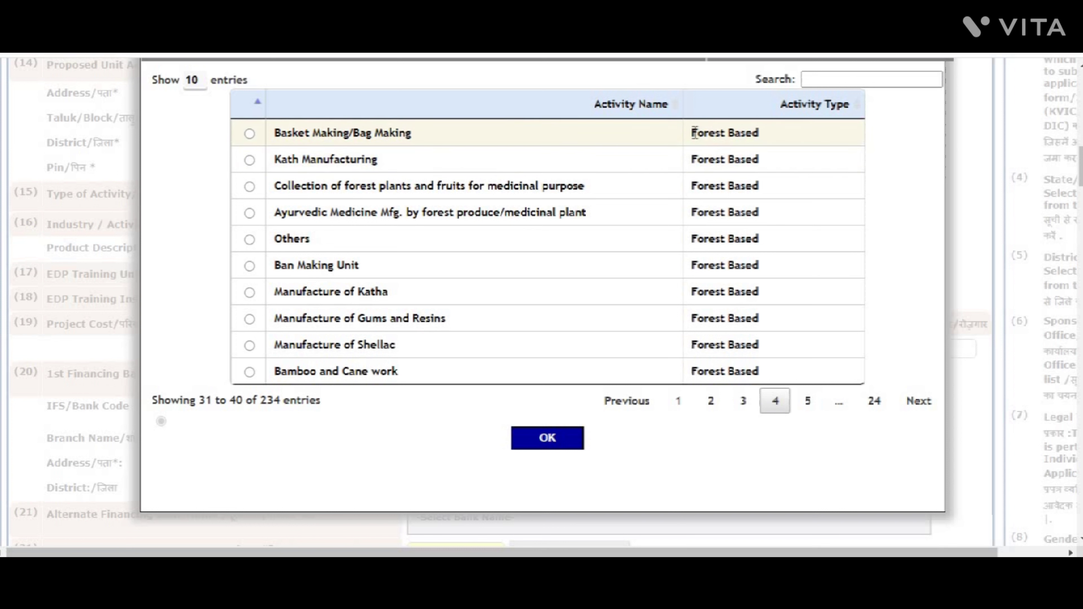
{"action": "left_click_drag", "start_coordinate": [694, 133], "coordinate": [760, 137]}
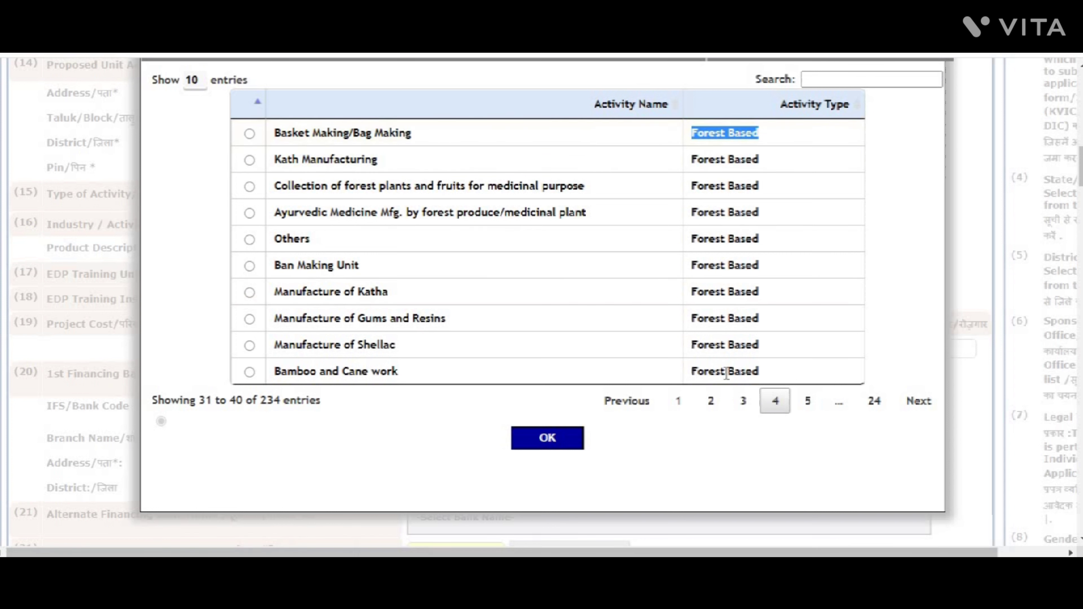
{"action": "left_click", "coordinate": [808, 401]}
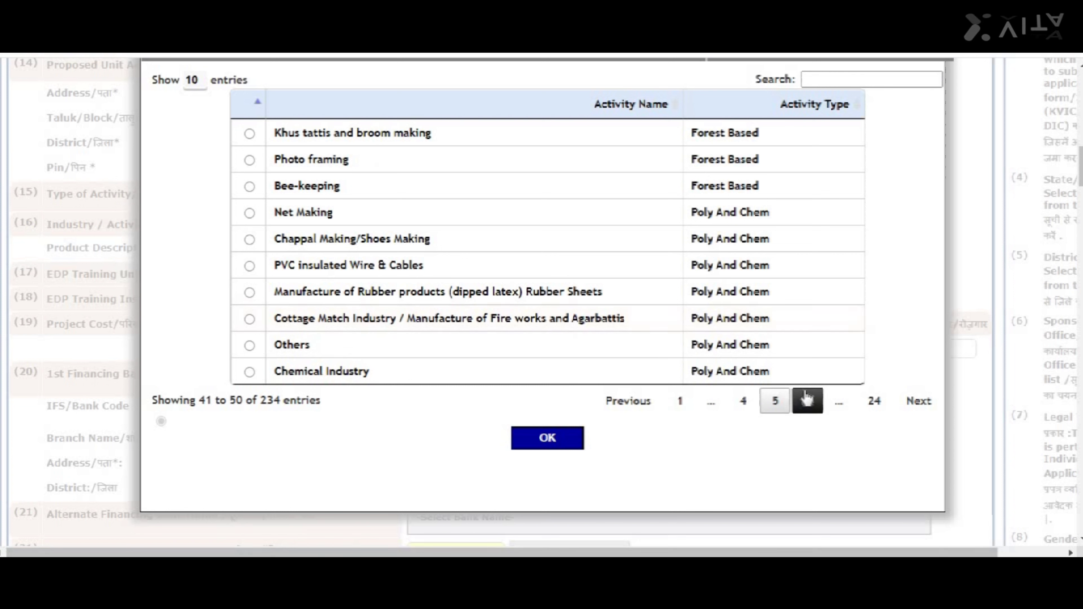
{"action": "left_click", "coordinate": [808, 402]}
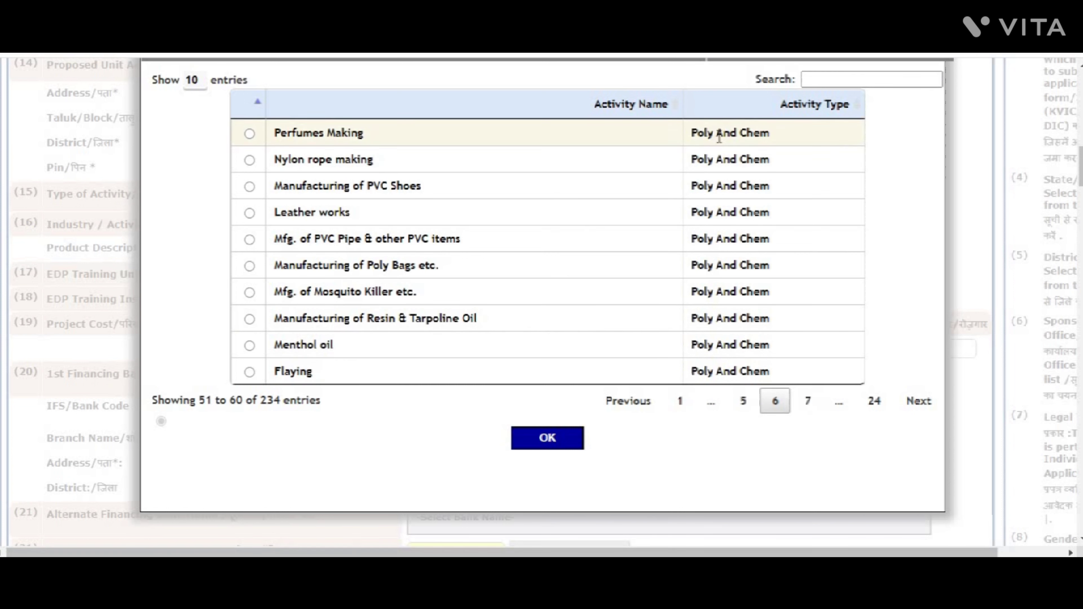
{"action": "left_click", "coordinate": [808, 401]}
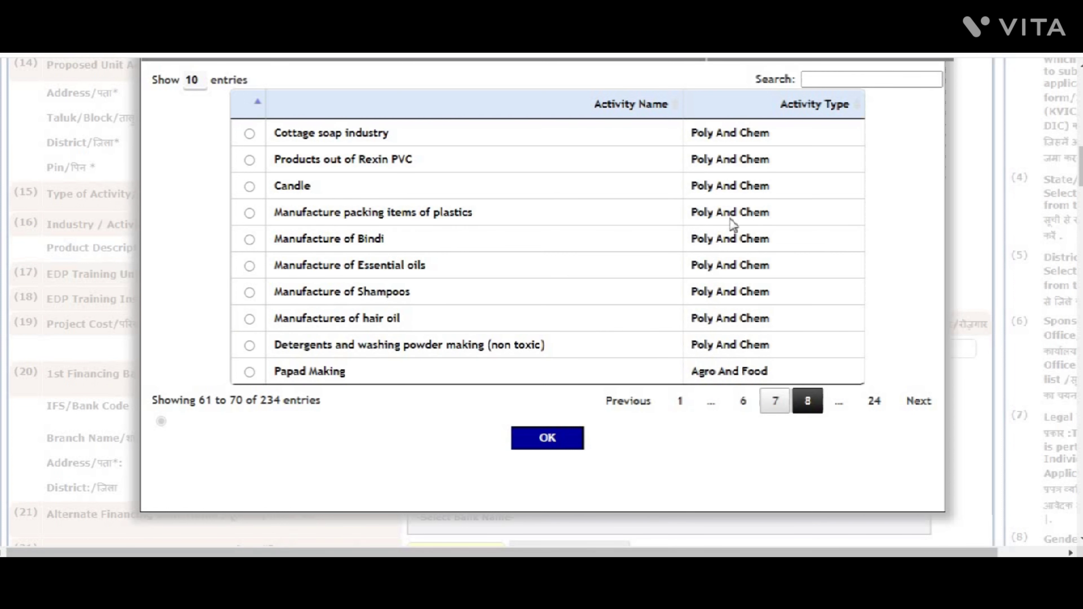
{"action": "left_click", "coordinate": [807, 401]}
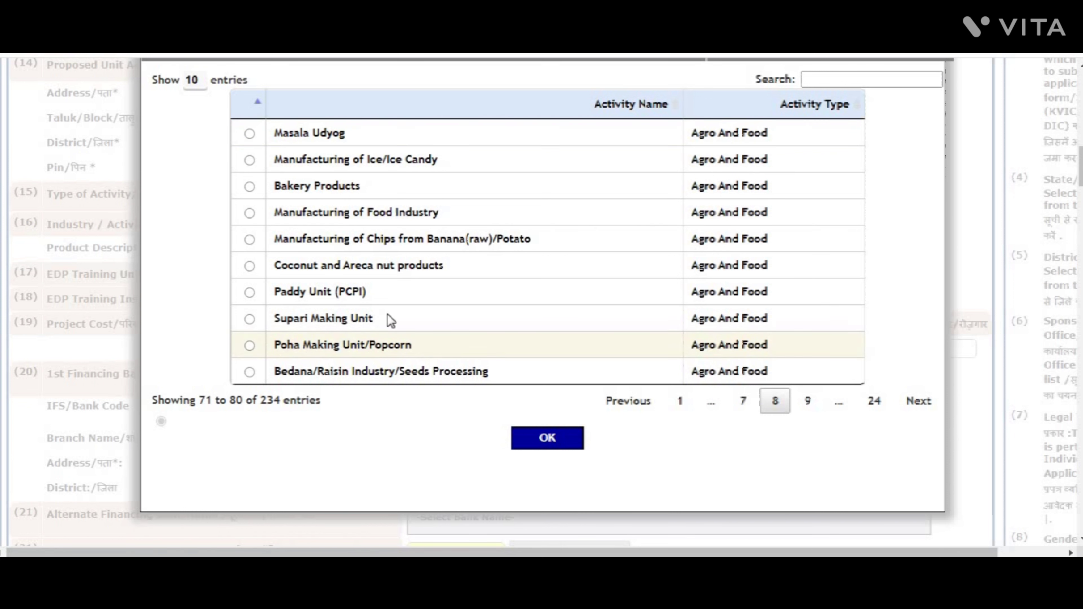
{"action": "left_click", "coordinate": [797, 403]}
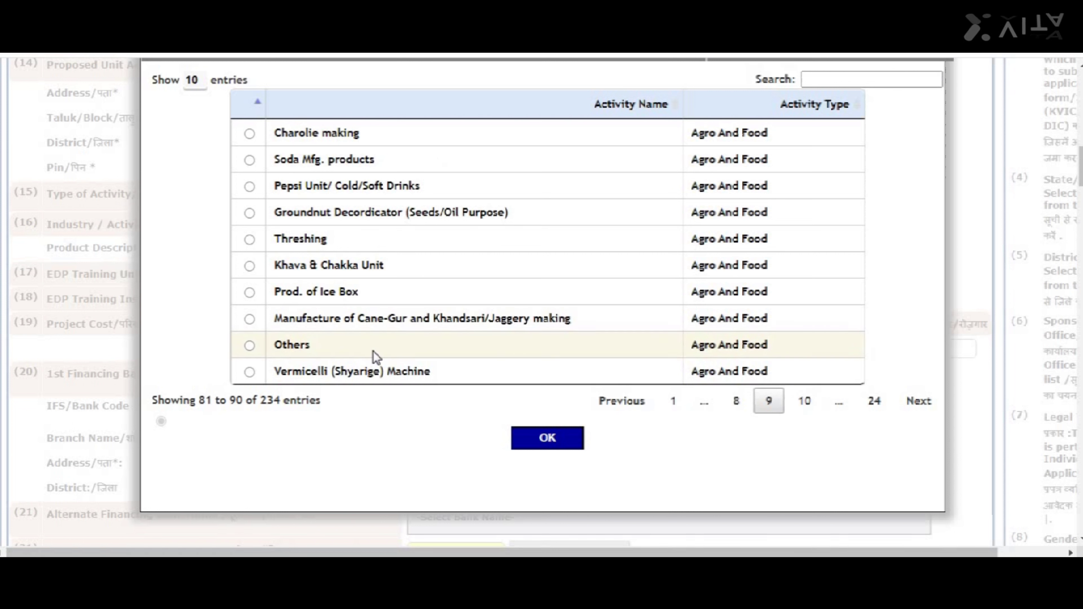
{"action": "left_click", "coordinate": [804, 403]}
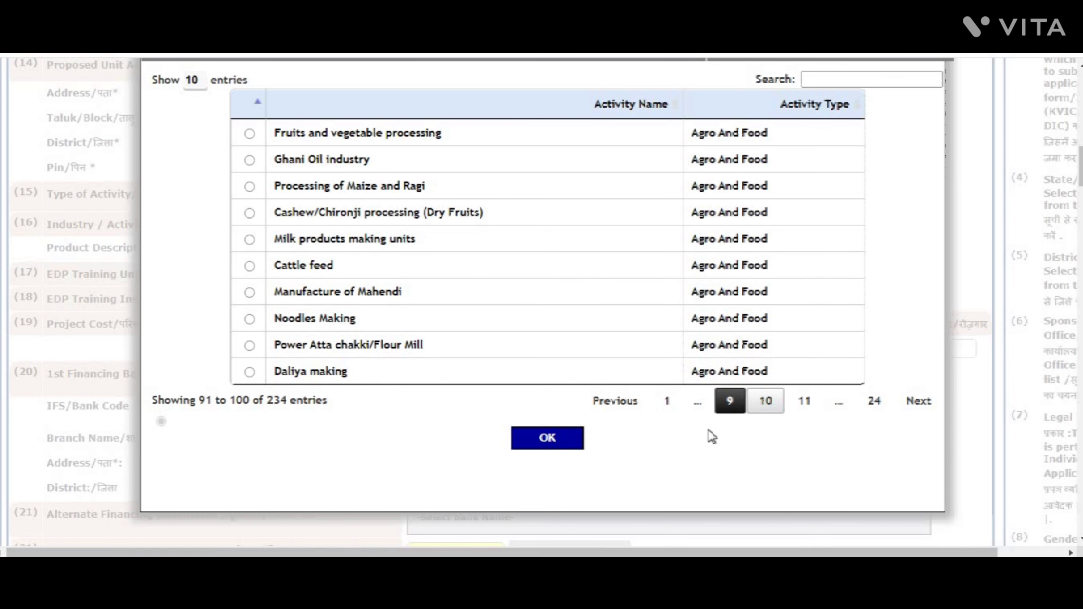
{"action": "left_click", "coordinate": [804, 403]}
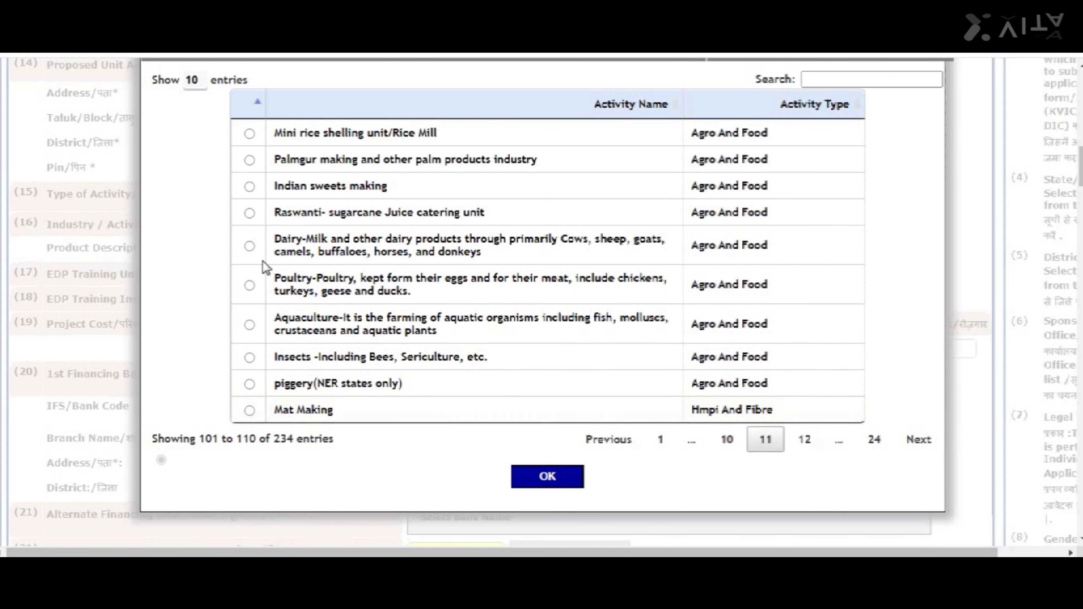
{"action": "left_click", "coordinate": [805, 438]}
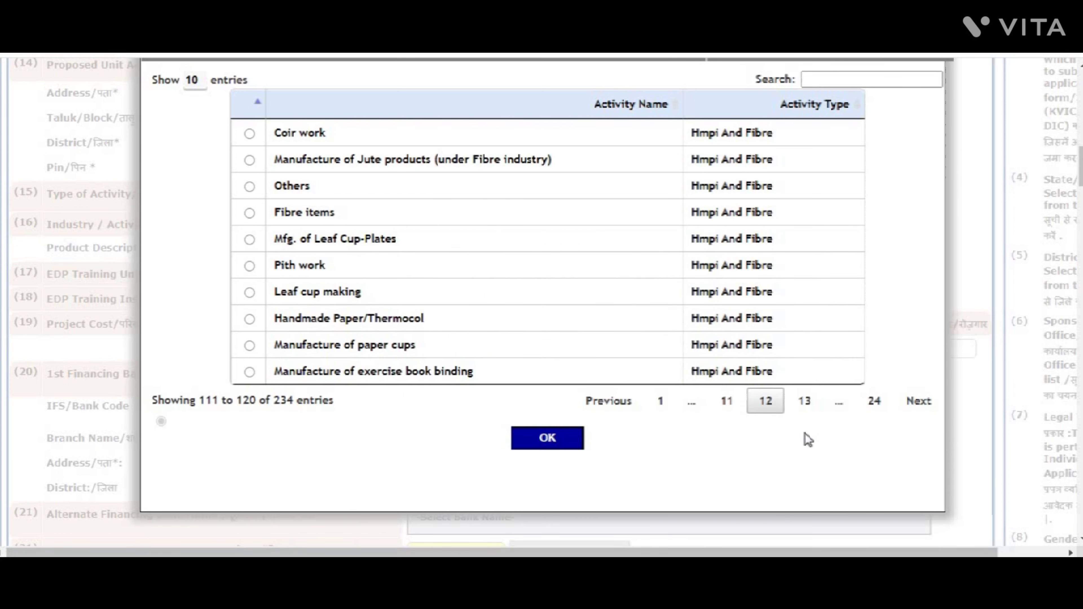
{"action": "left_click", "coordinate": [818, 408]}
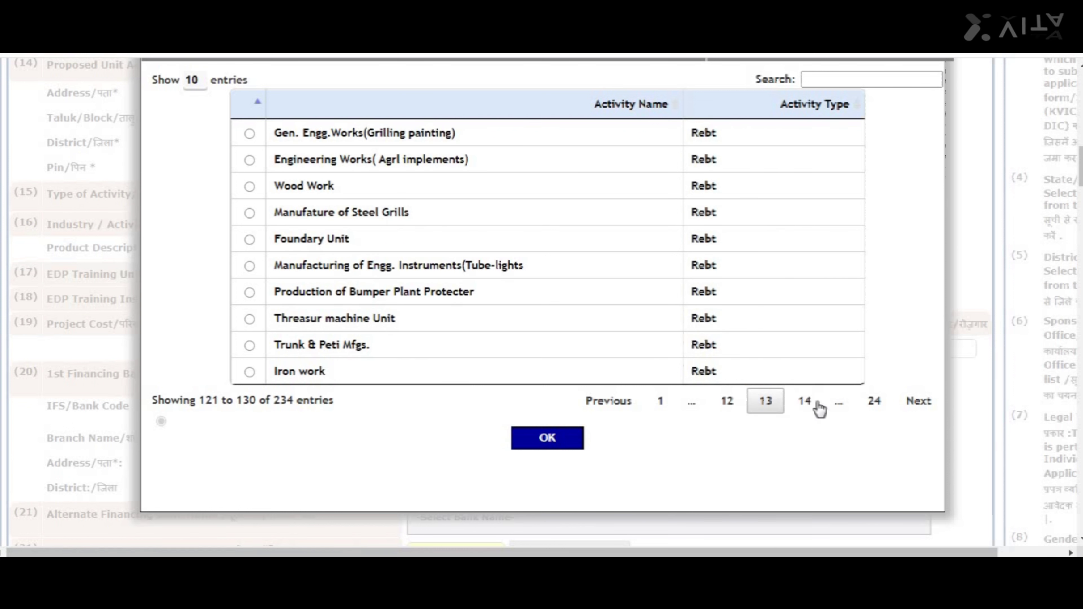
{"action": "left_click", "coordinate": [816, 406]}
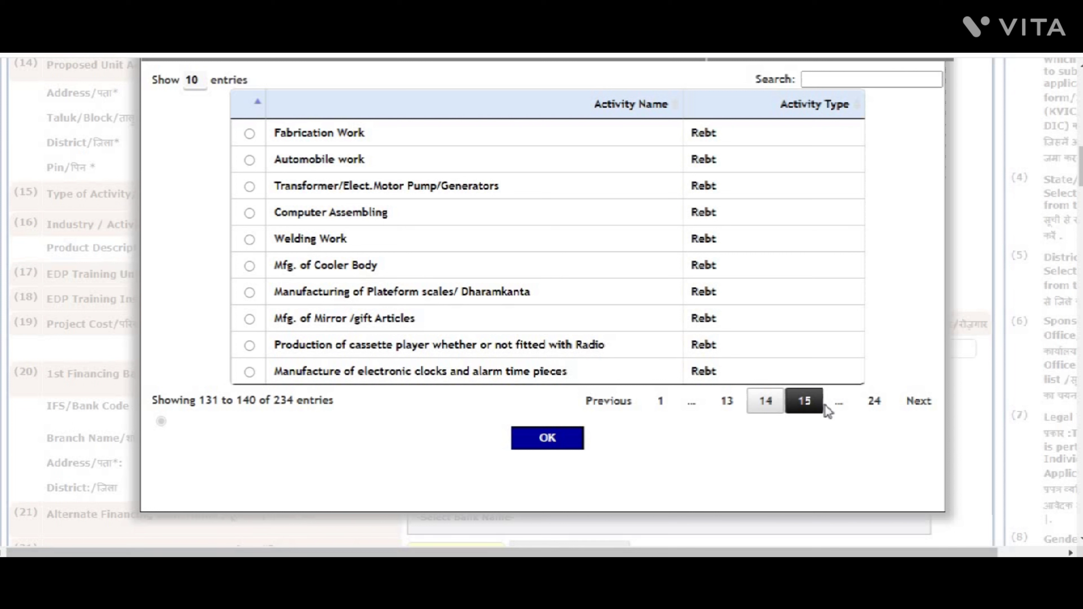
{"action": "left_click", "coordinate": [921, 404]}
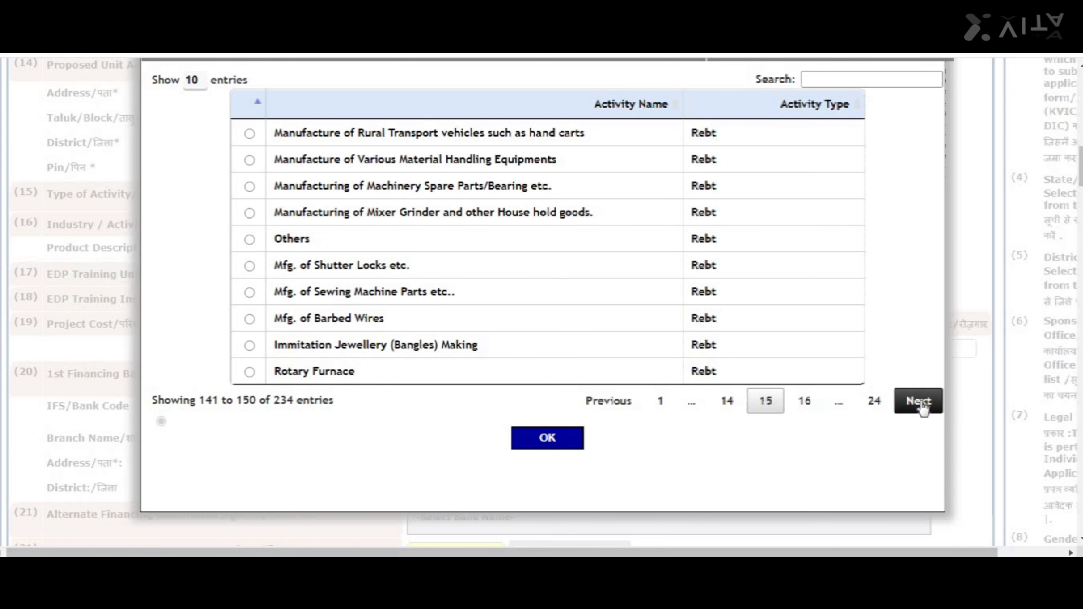
{"action": "left_click", "coordinate": [921, 403]}
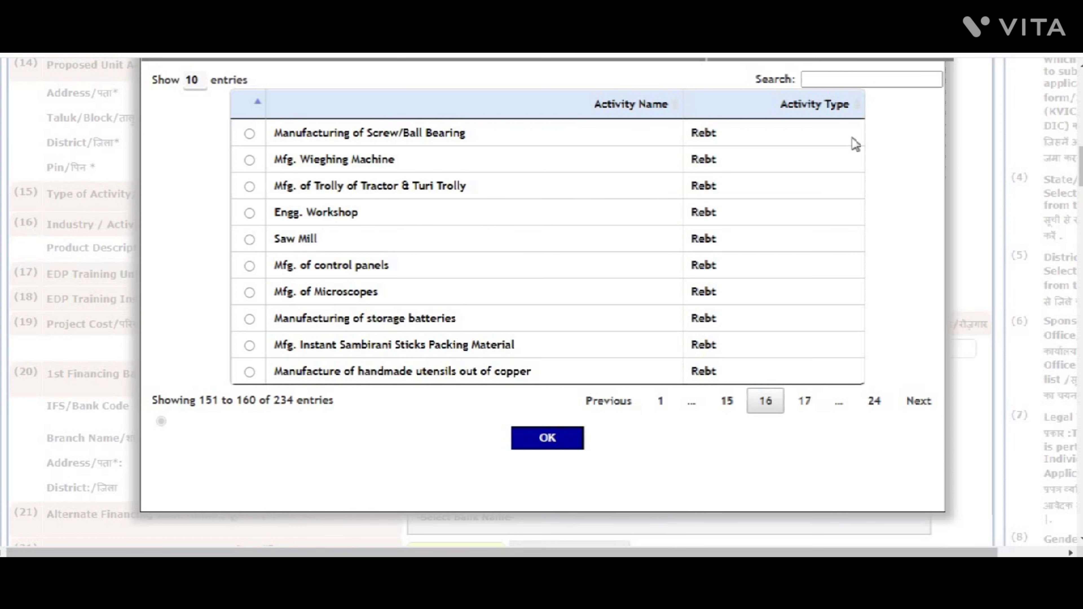
{"action": "left_click", "coordinate": [919, 405]}
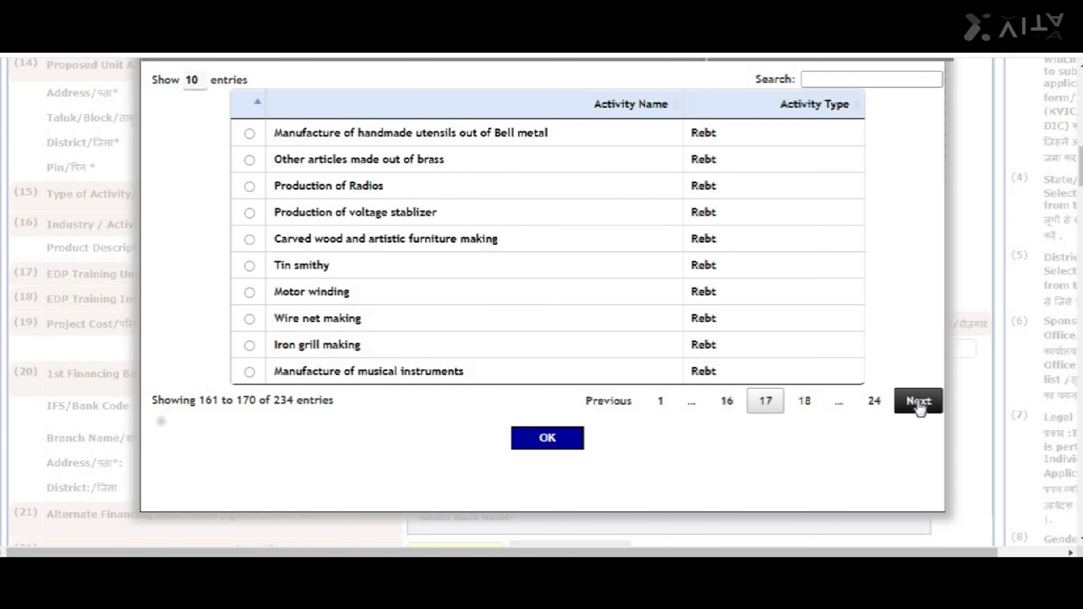
{"action": "left_click", "coordinate": [919, 405]}
{"action": "left_click", "coordinate": [919, 405]}
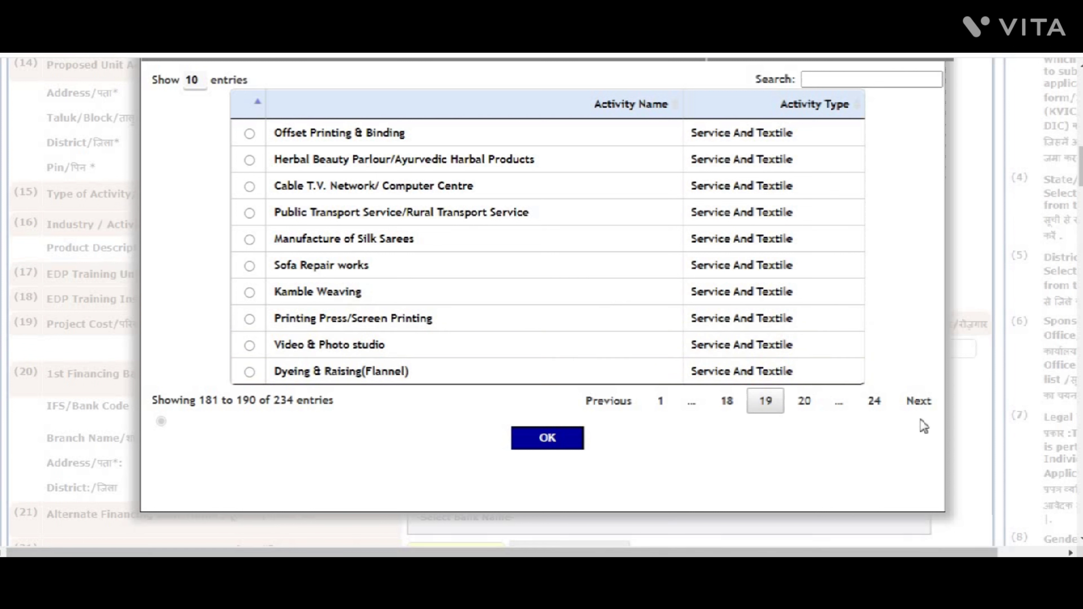
- Choose Xeorx Centre from the Service And Textile activities as the Industry / Activity Name
{"action": "left_click", "coordinate": [918, 403]}
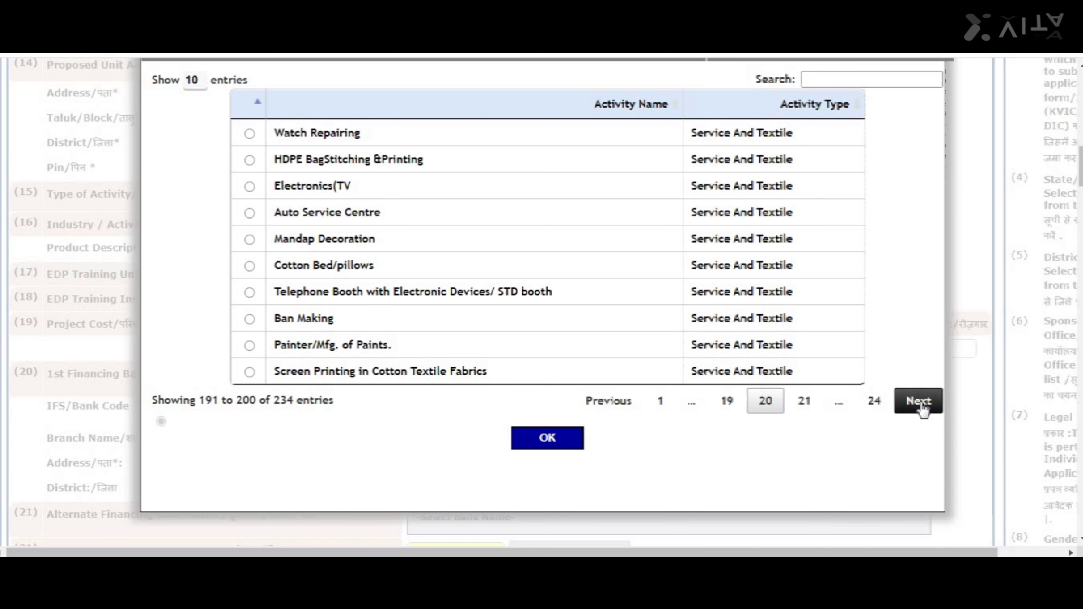
{"action": "left_click", "coordinate": [920, 405]}
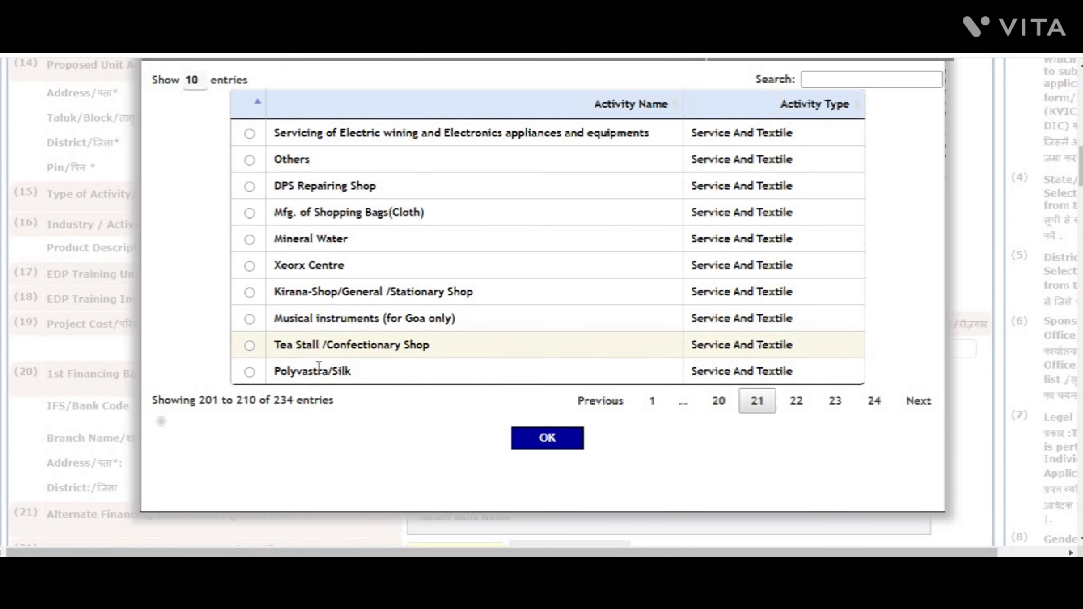
{"action": "left_click", "coordinate": [250, 268]}
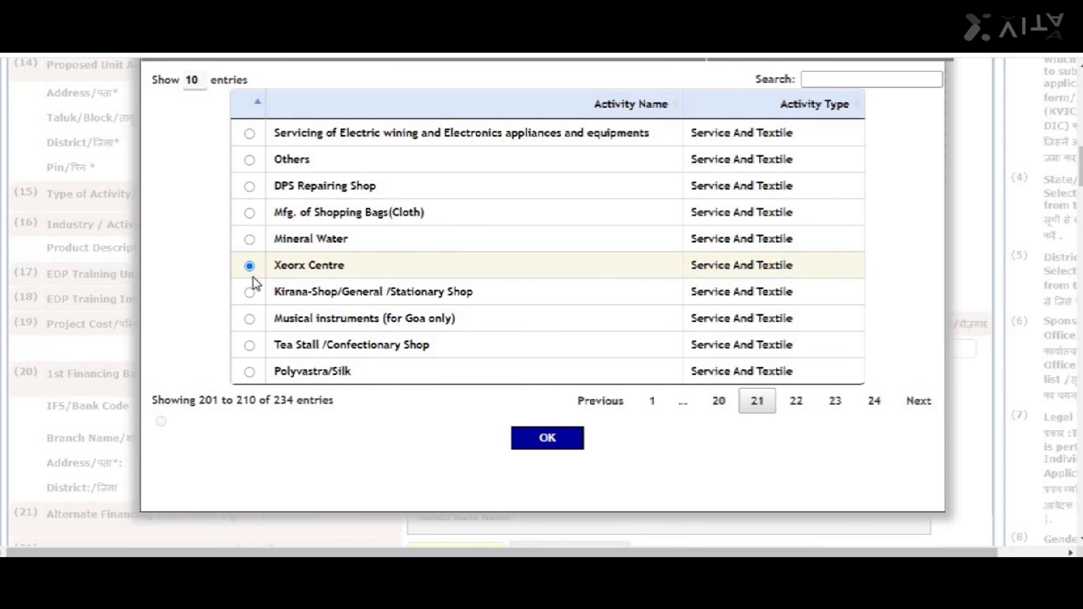
{"action": "left_click", "coordinate": [550, 444]}
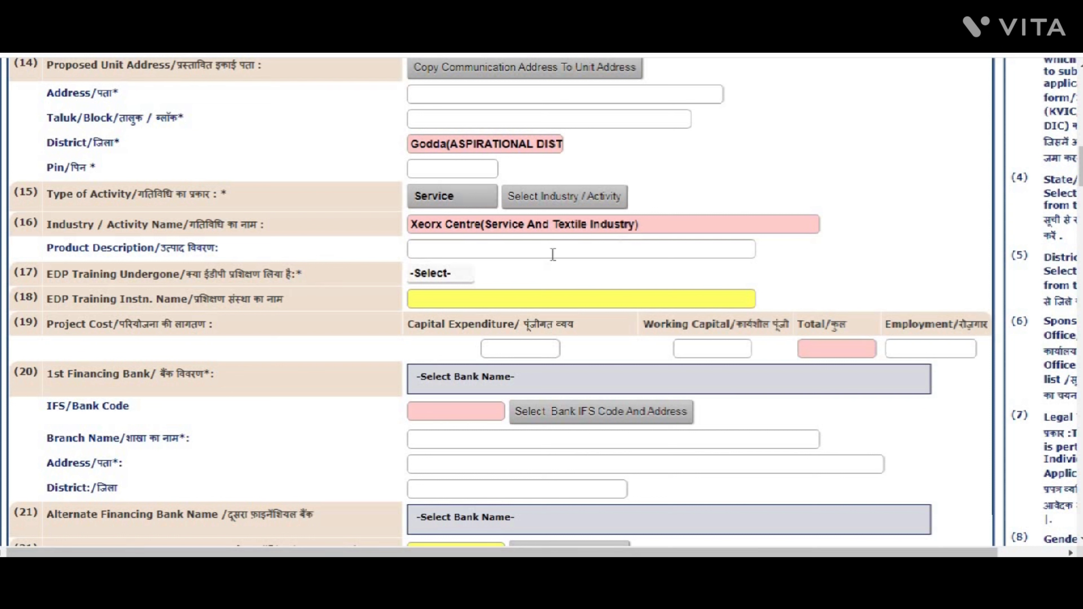
- Enter "Photo Copy Centre" as the Product Description
{"action": "left_click", "coordinate": [429, 249]}
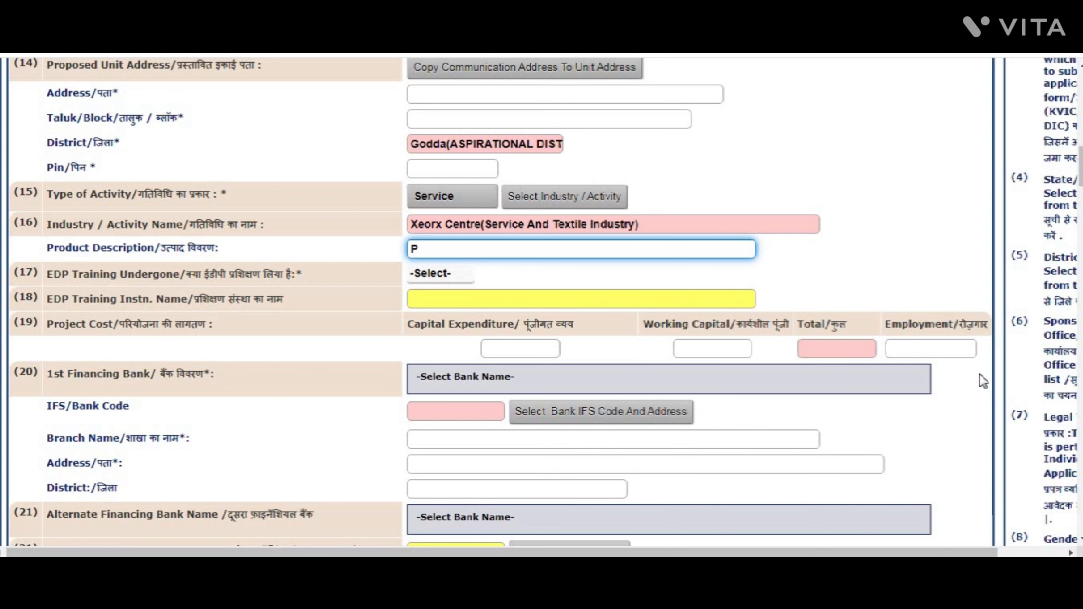
{"action": "type", "text": "Photo C"}
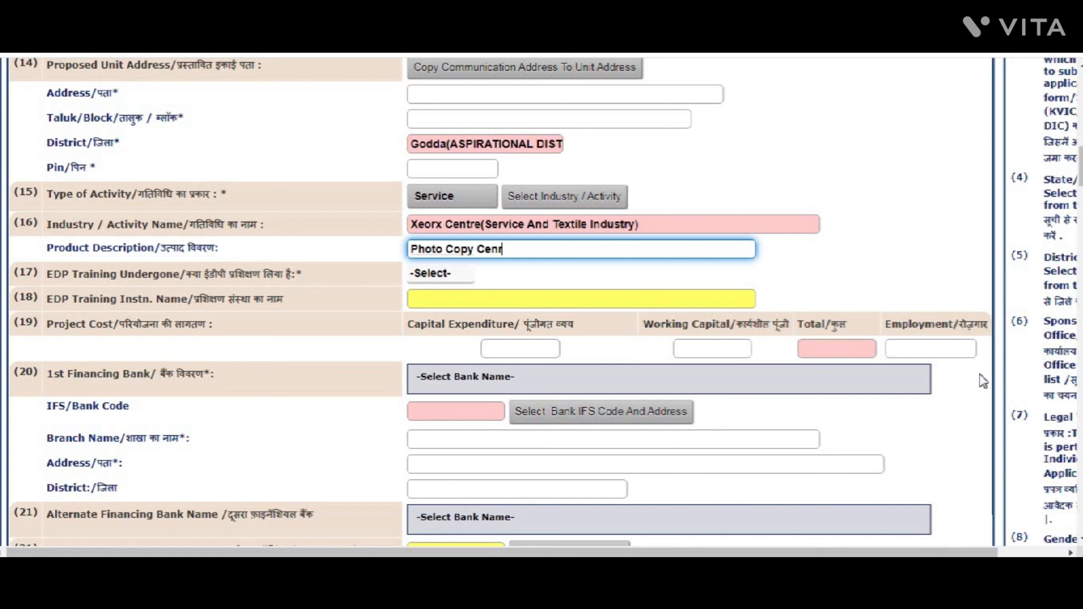
{"action": "type", "text": "opy Centre"}
- Set EDP Training Undergone to No, reviewing the alternative answers but keeping No
{"action": "left_click", "coordinate": [433, 273]}
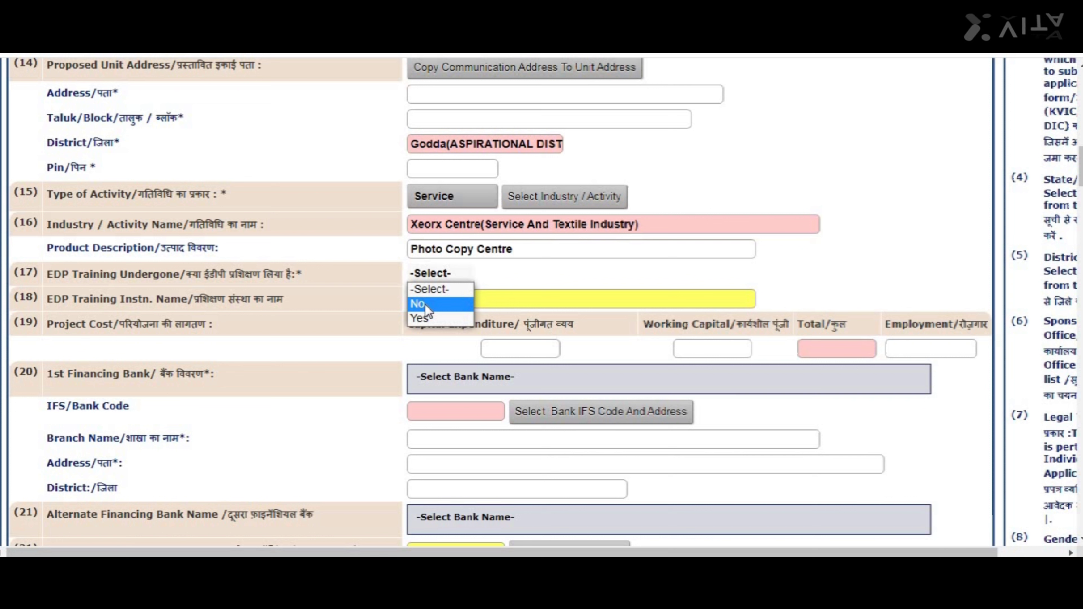
{"action": "left_click", "coordinate": [425, 304]}
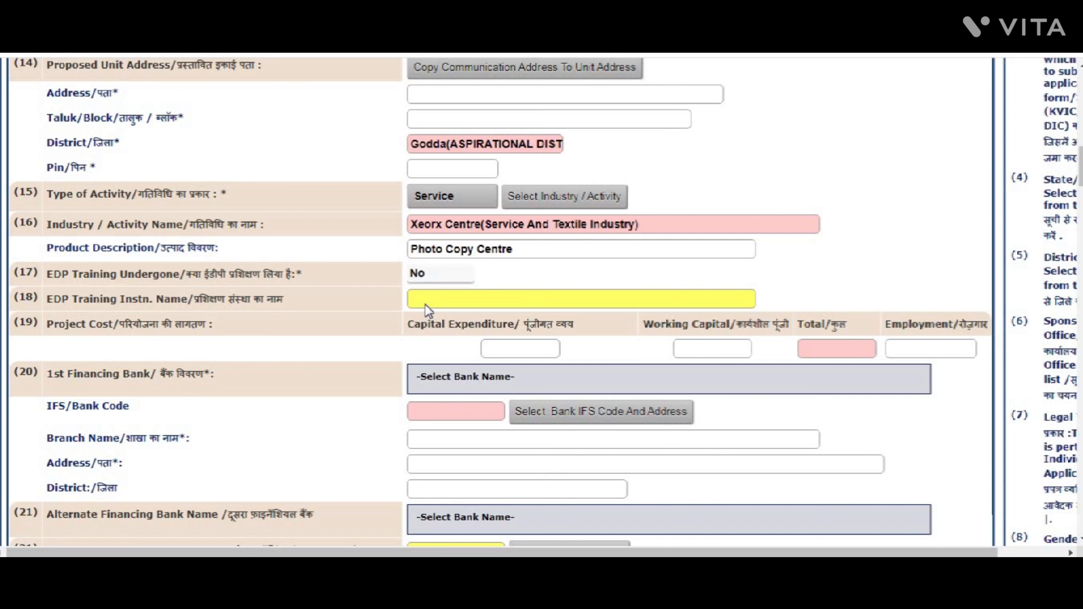
{"action": "left_click", "coordinate": [435, 276]}
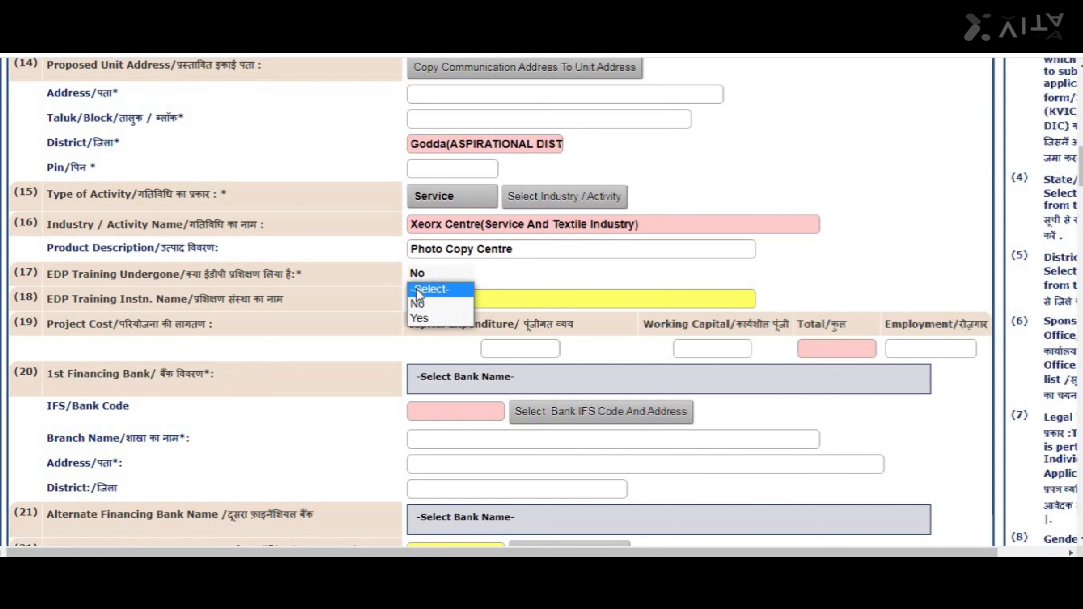
{"action": "left_click", "coordinate": [416, 304]}
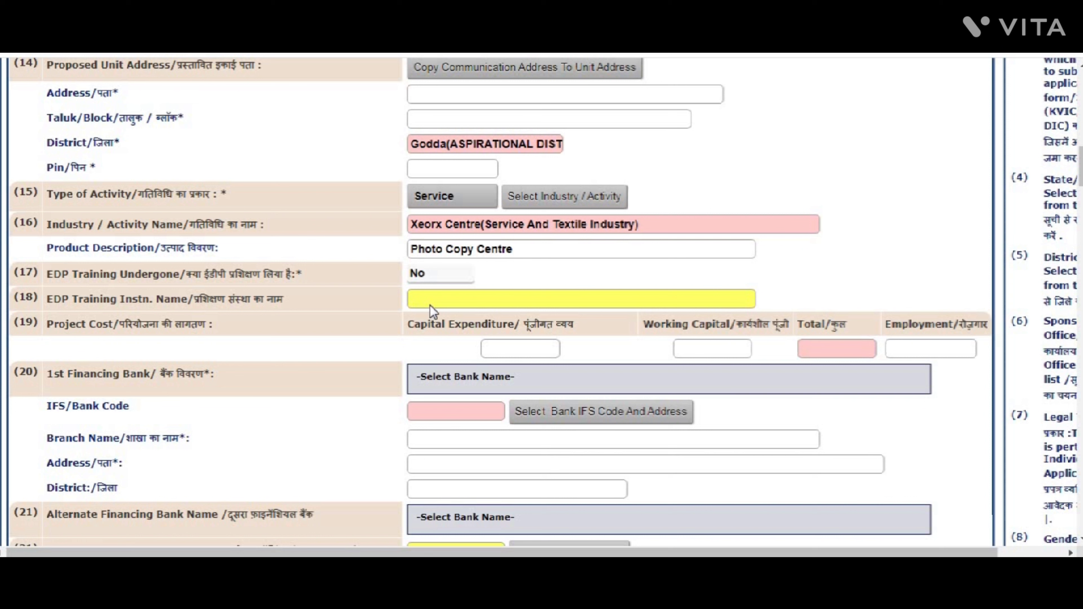
{"action": "left_click", "coordinate": [450, 279]}
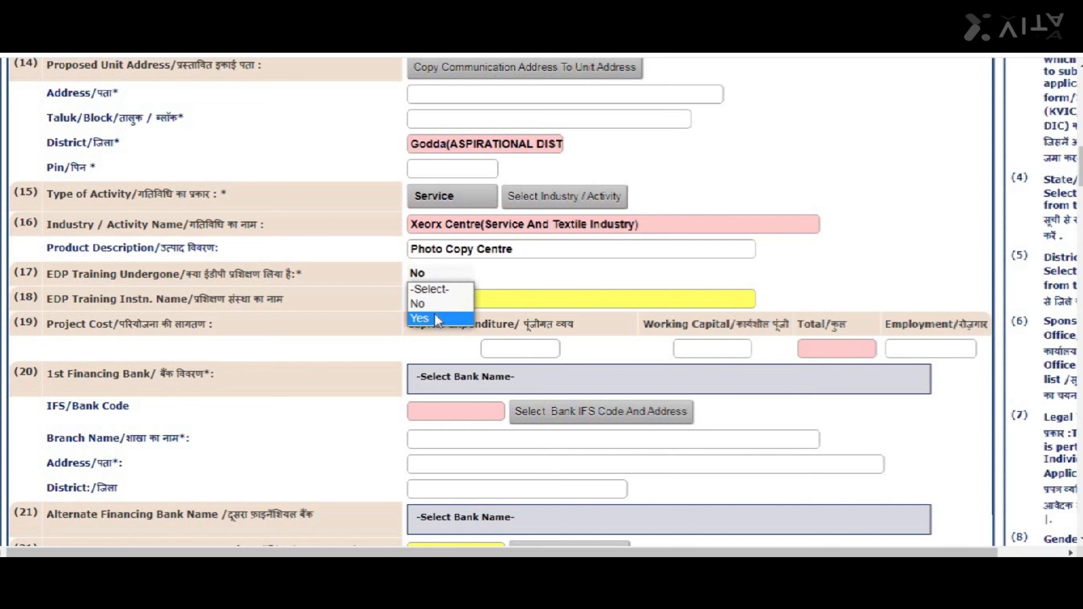
{"action": "left_click", "coordinate": [425, 303]}
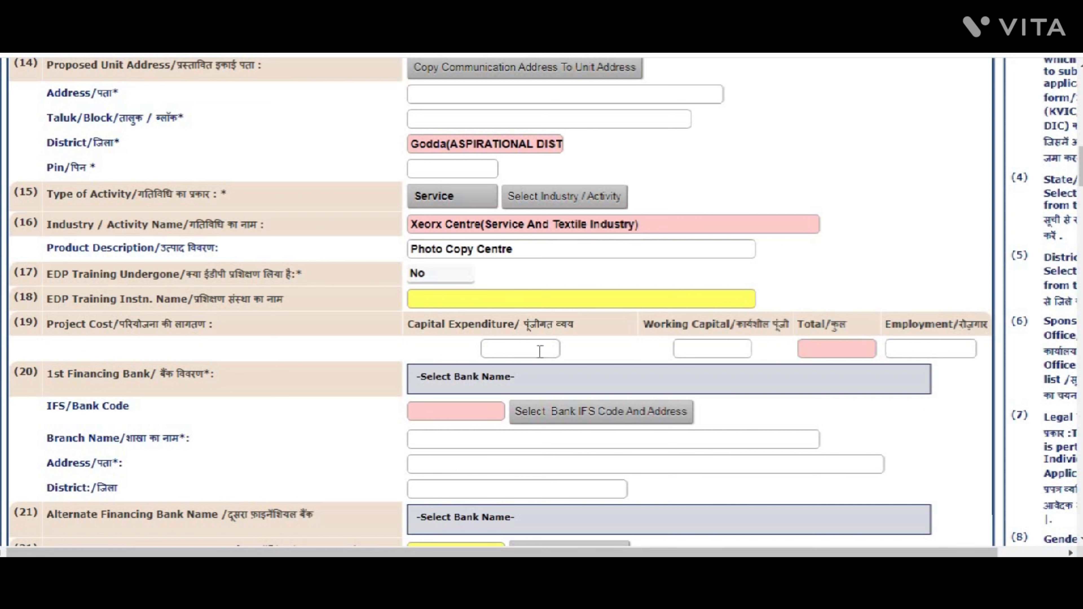
- Fill in the Project Cost with a Capital Expenditure of 60000 and a Working Capital of 40000
{"action": "scroll", "coordinate": [633, 341], "scroll_direction": "down", "scroll_amount": 2}
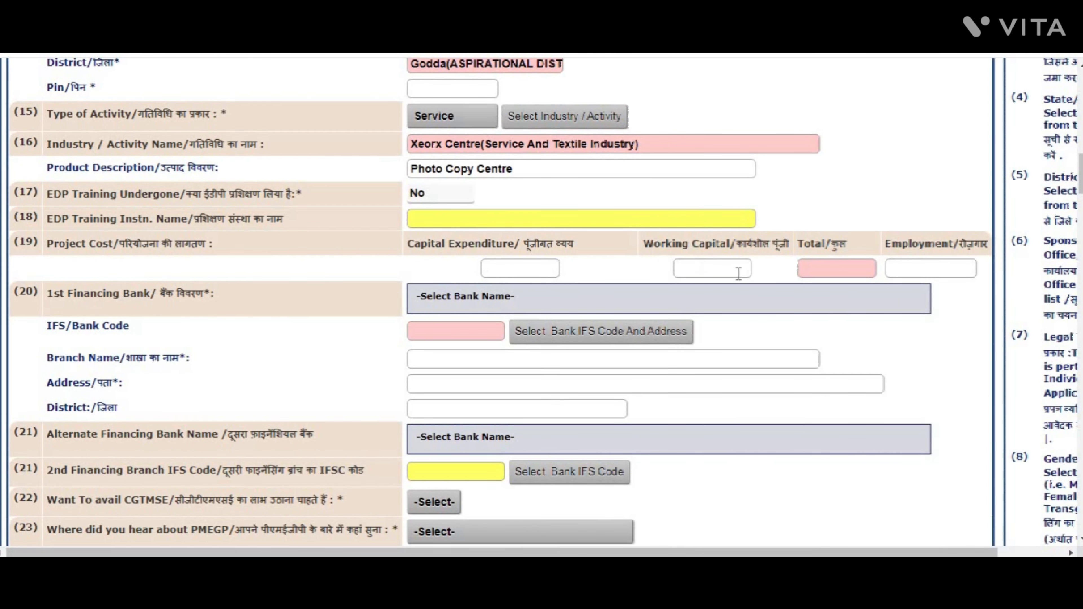
{"action": "left_click", "coordinate": [520, 272]}
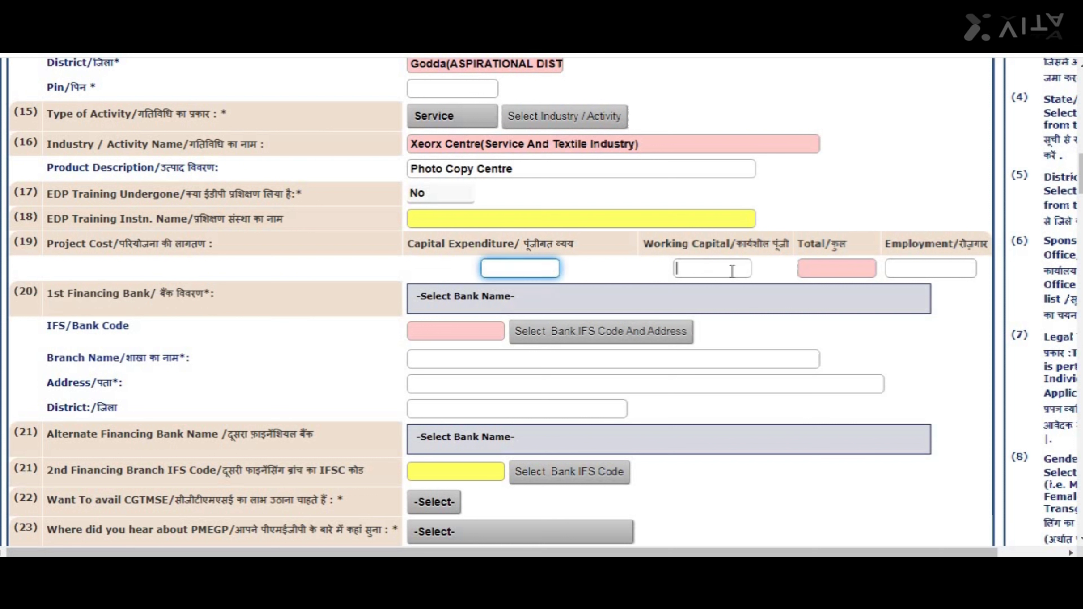
{"action": "left_click", "coordinate": [706, 266]}
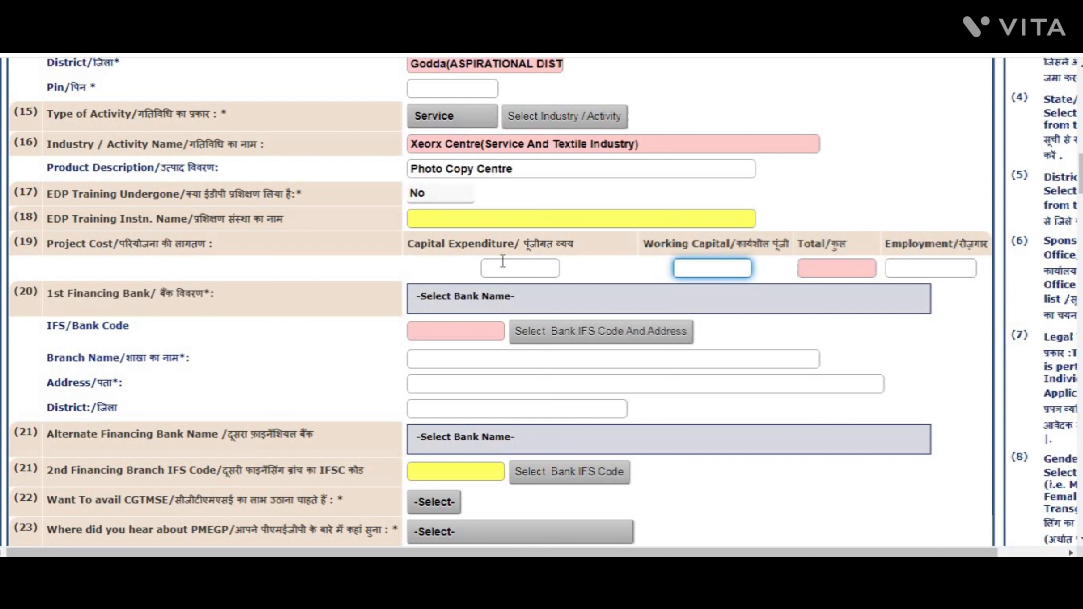
{"action": "left_click", "coordinate": [484, 267]}
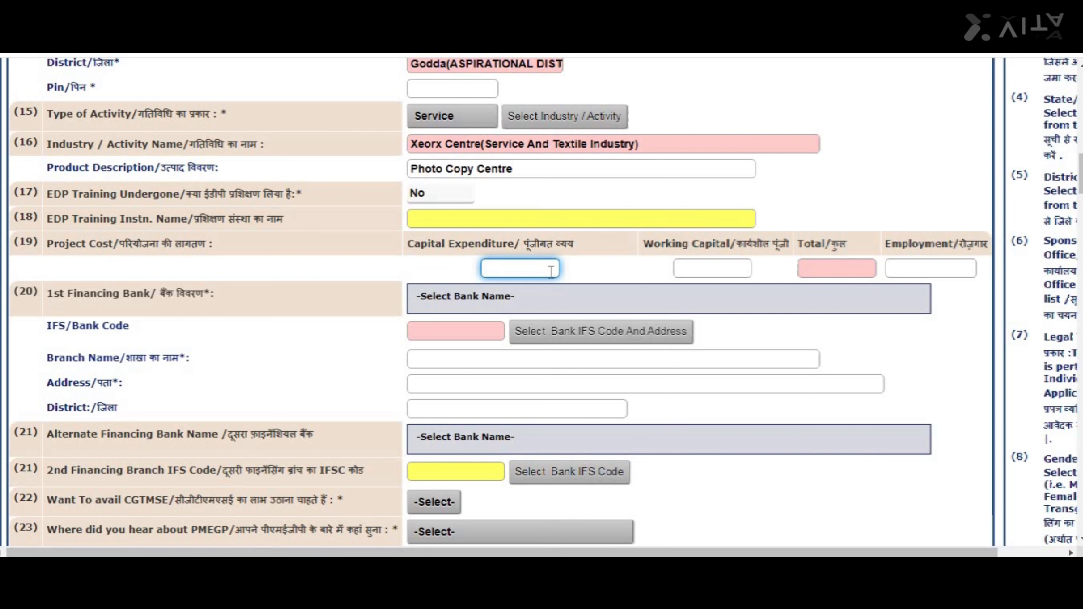
{"action": "type", "text": "60000"}
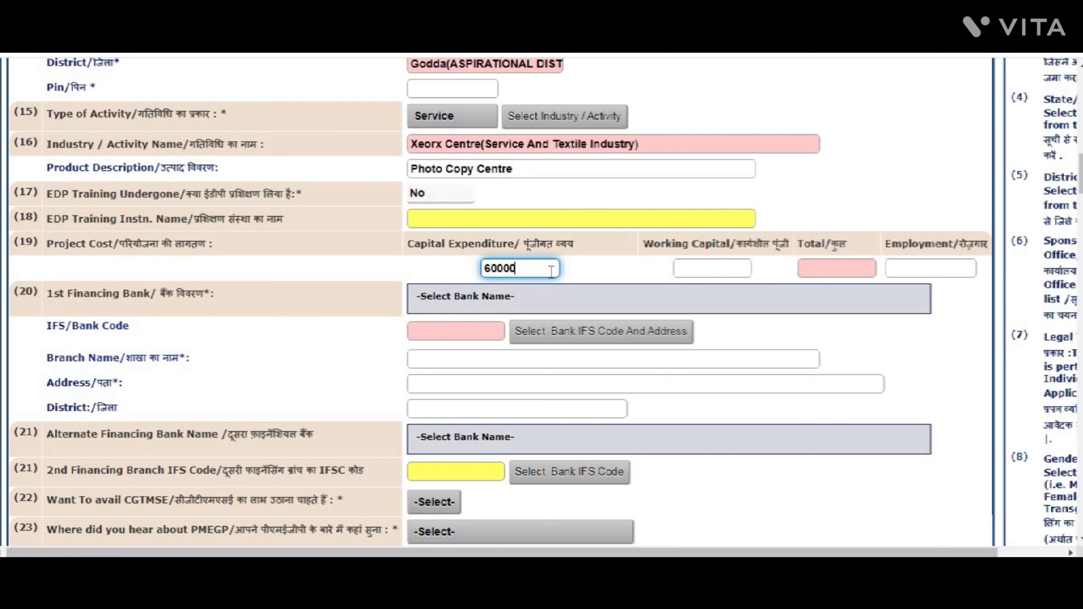
{"action": "left_click", "coordinate": [620, 273]}
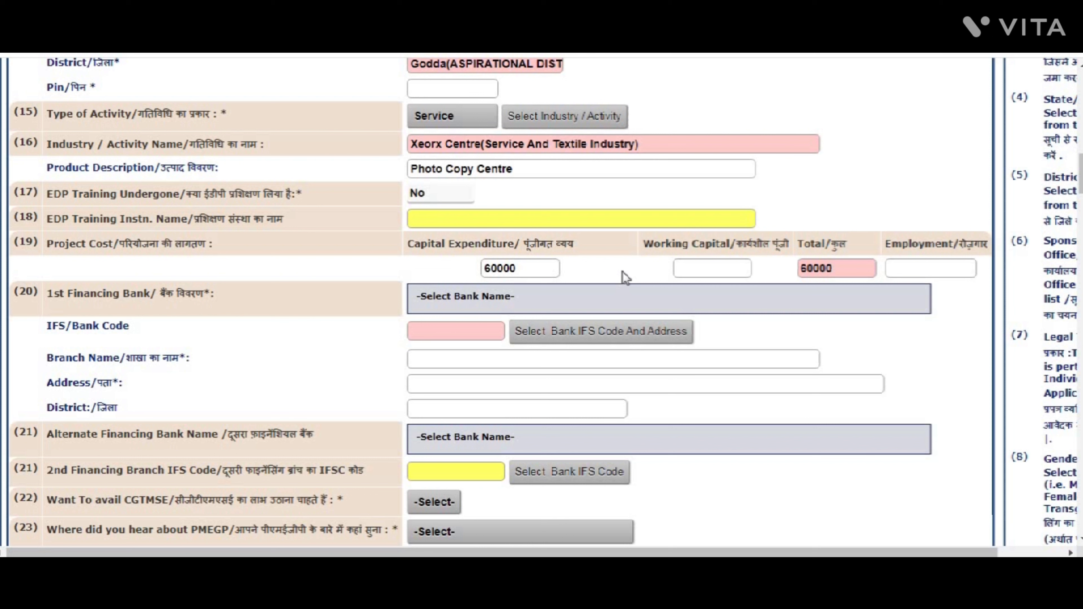
{"action": "left_click", "coordinate": [702, 261]}
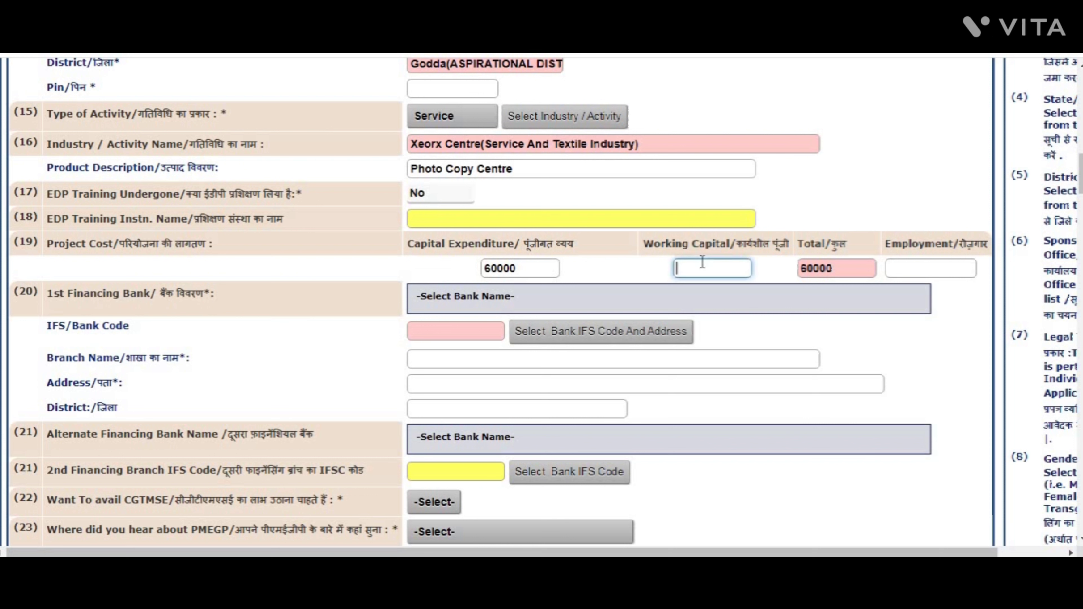
{"action": "type", "text": "40000"}
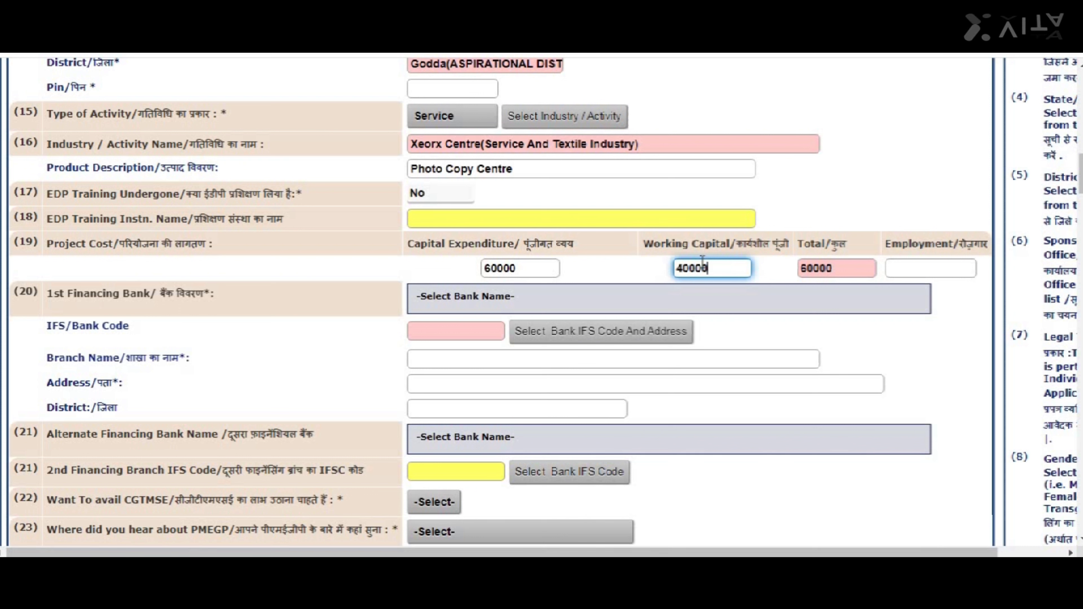
{"action": "left_click", "coordinate": [645, 279]}
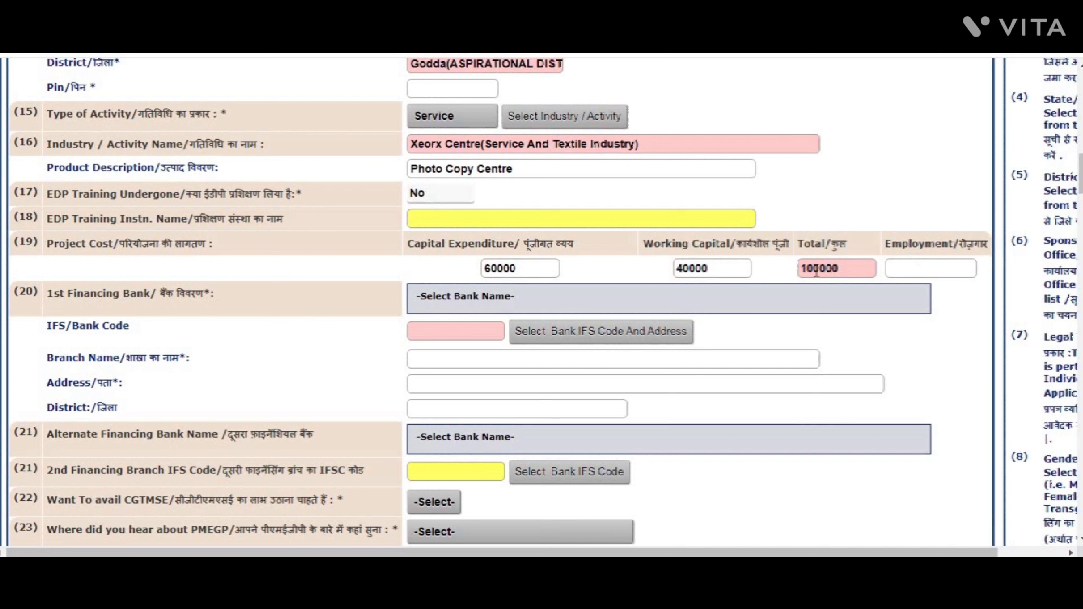
- Enter 1 as the Employment figure in the Project Cost row
{"action": "left_click", "coordinate": [929, 275]}
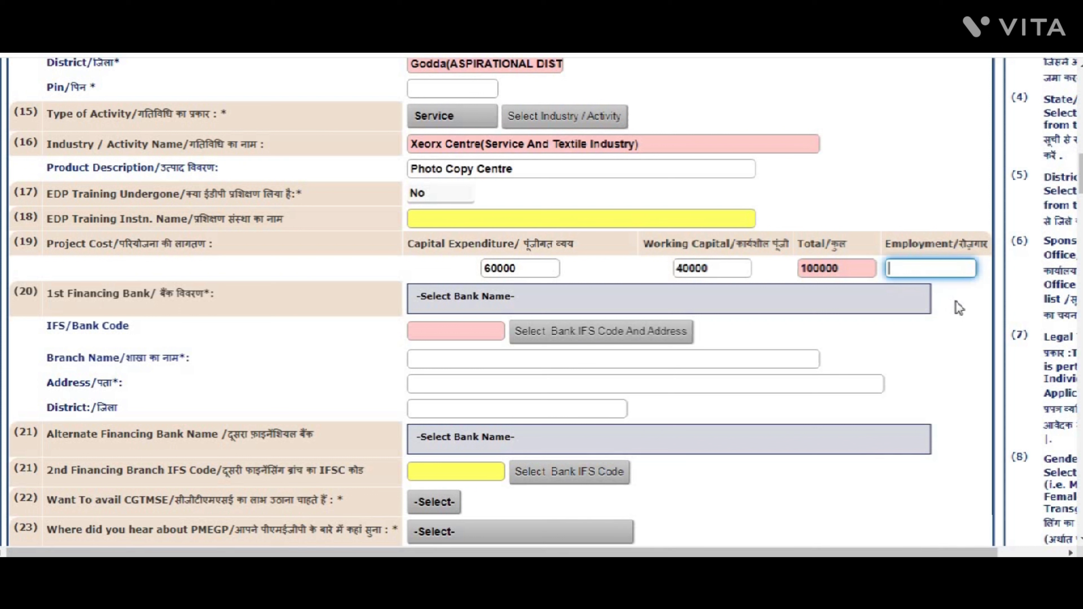
{"action": "type", "text": "1"}
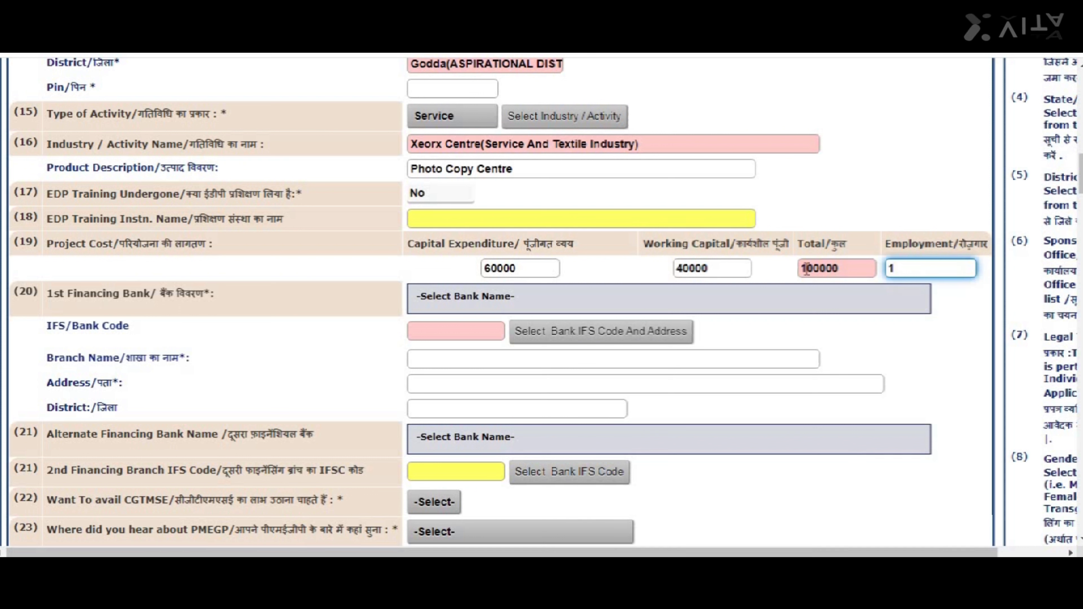
{"action": "left_click", "coordinate": [832, 282]}
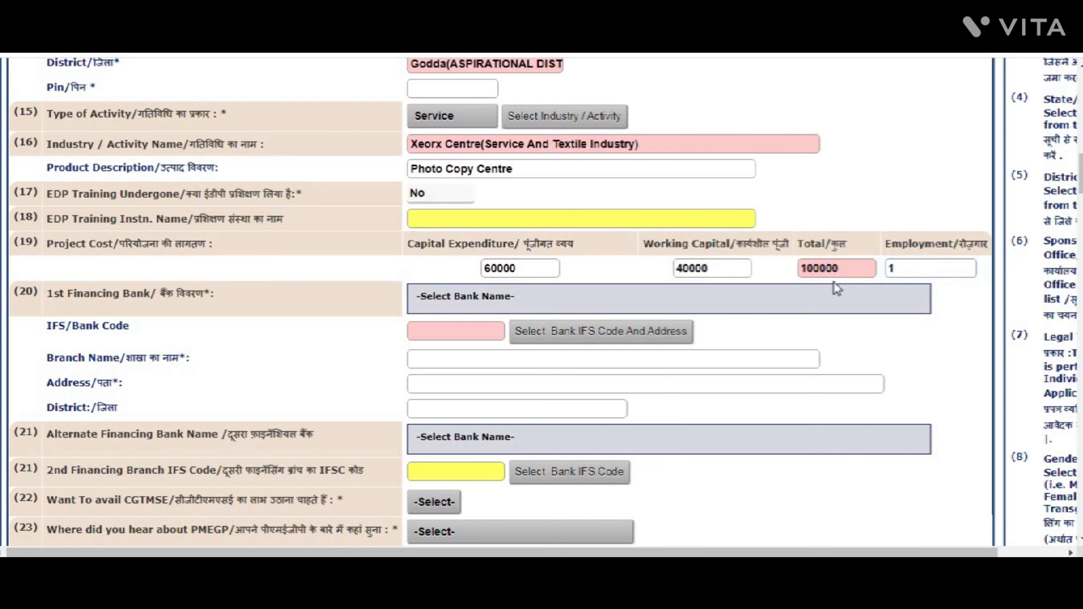
{"action": "left_click", "coordinate": [909, 270]}
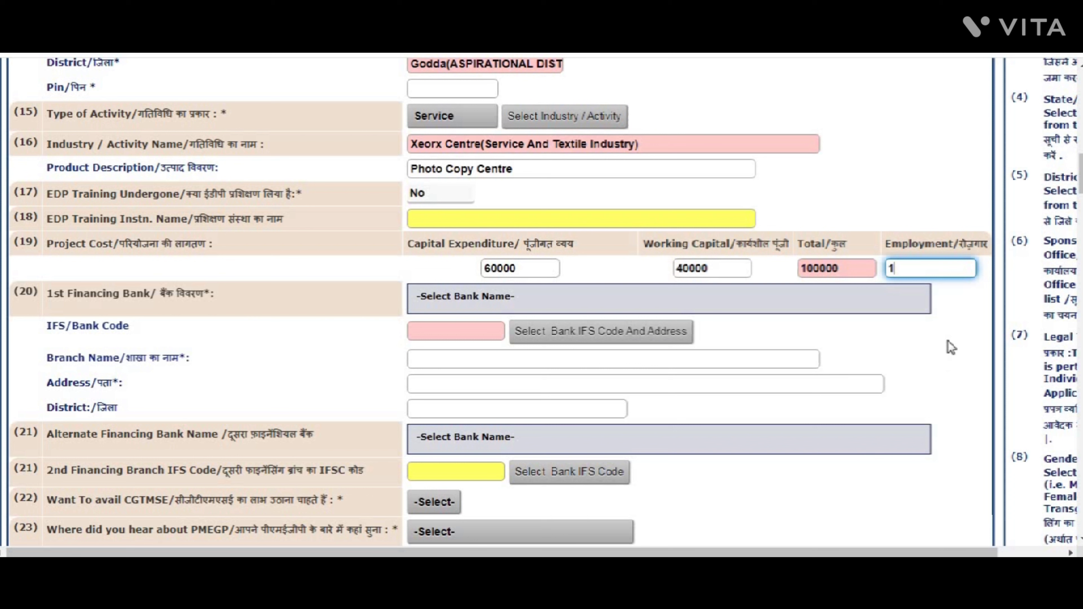
- Browse the bank names for the 1st Financing Bank, filter them by "indi" and choose Indian Bank
{"action": "left_click", "coordinate": [884, 305]}
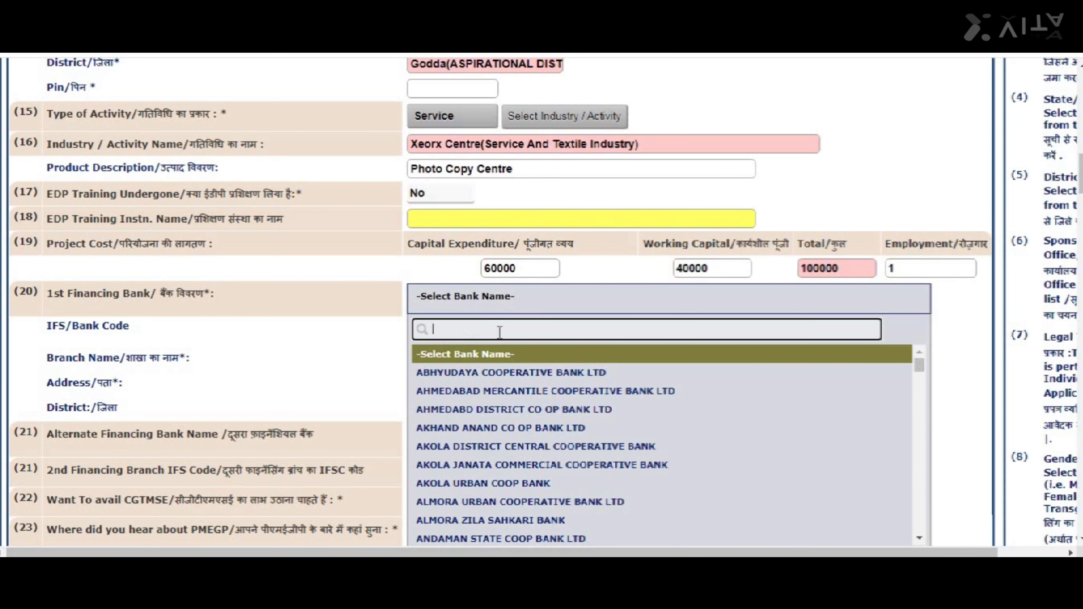
{"action": "scroll", "coordinate": [537, 510], "scroll_direction": "down", "scroll_amount": 20}
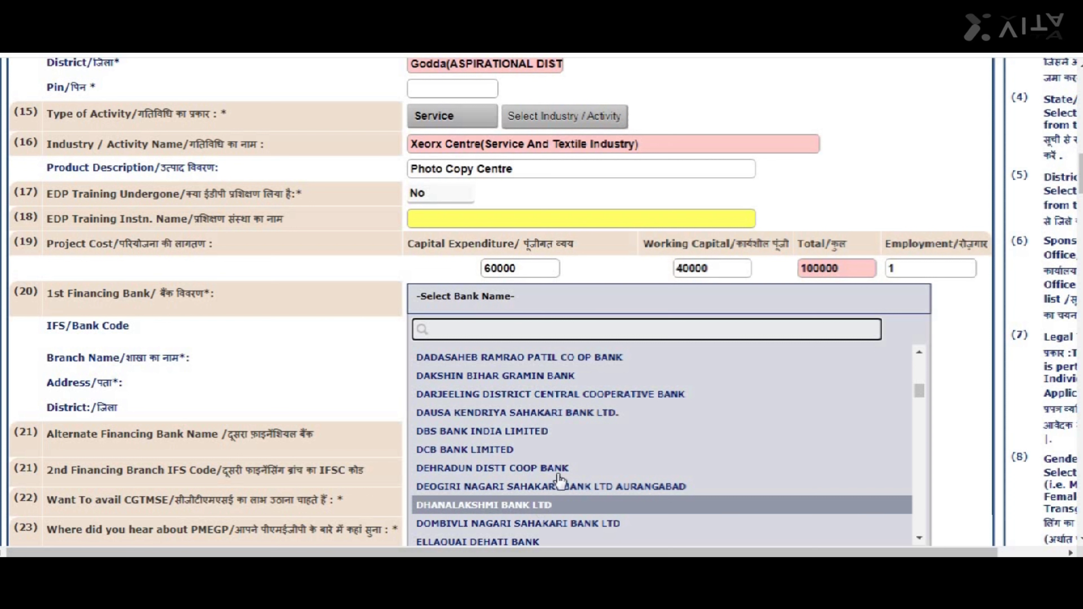
{"action": "scroll", "coordinate": [602, 514], "scroll_direction": "down", "scroll_amount": 4}
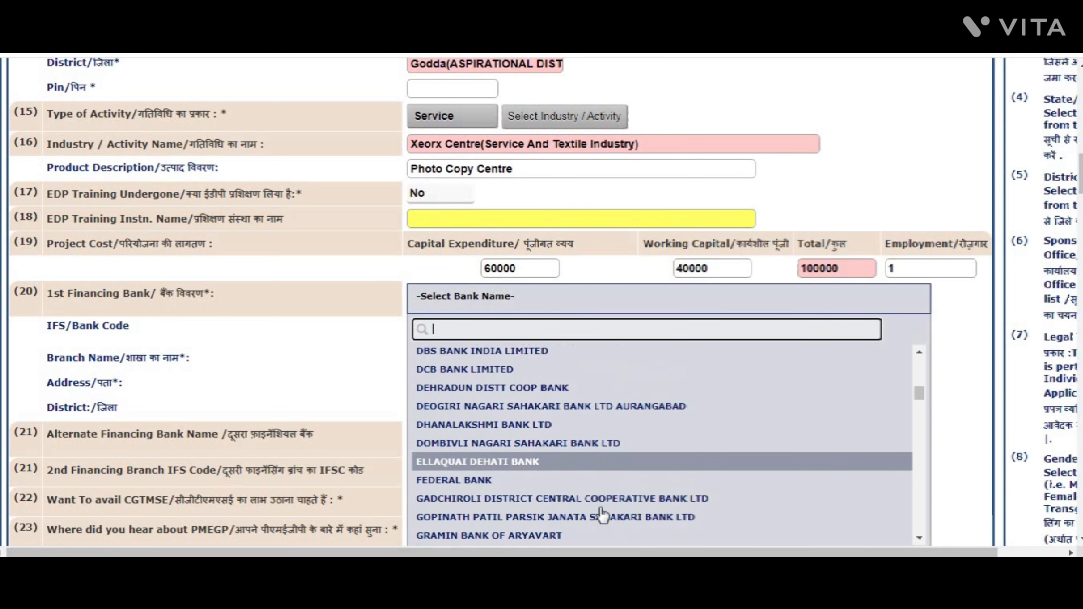
{"action": "scroll", "coordinate": [602, 514], "scroll_direction": "down", "scroll_amount": 2}
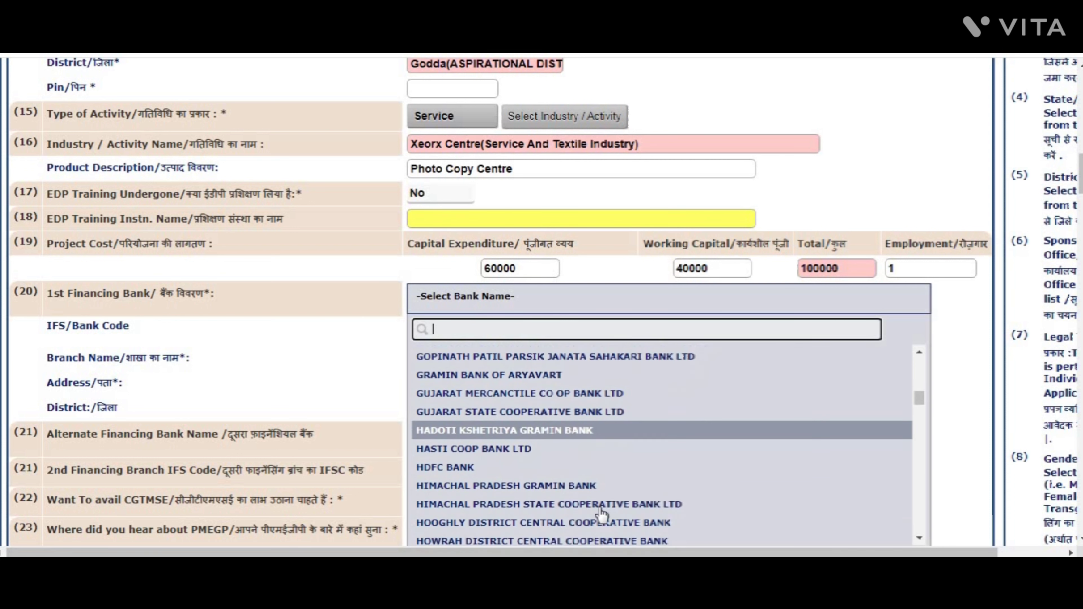
{"action": "scroll", "coordinate": [602, 514], "scroll_direction": "down", "scroll_amount": 20}
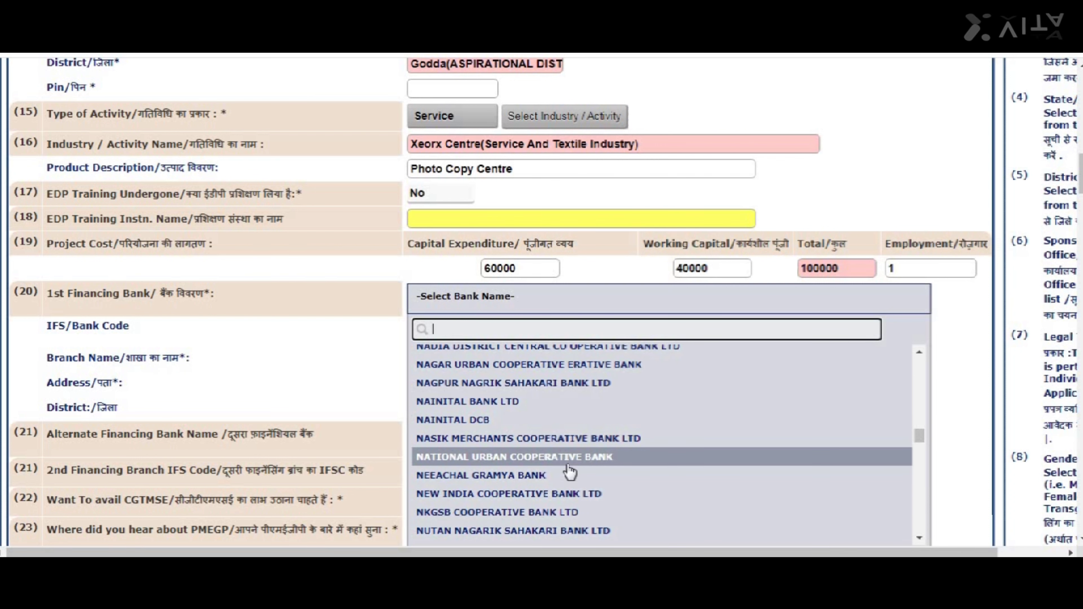
{"action": "scroll", "coordinate": [571, 472], "scroll_direction": "down", "scroll_amount": 10}
{"action": "scroll", "coordinate": [565, 472], "scroll_direction": "down", "scroll_amount": 15}
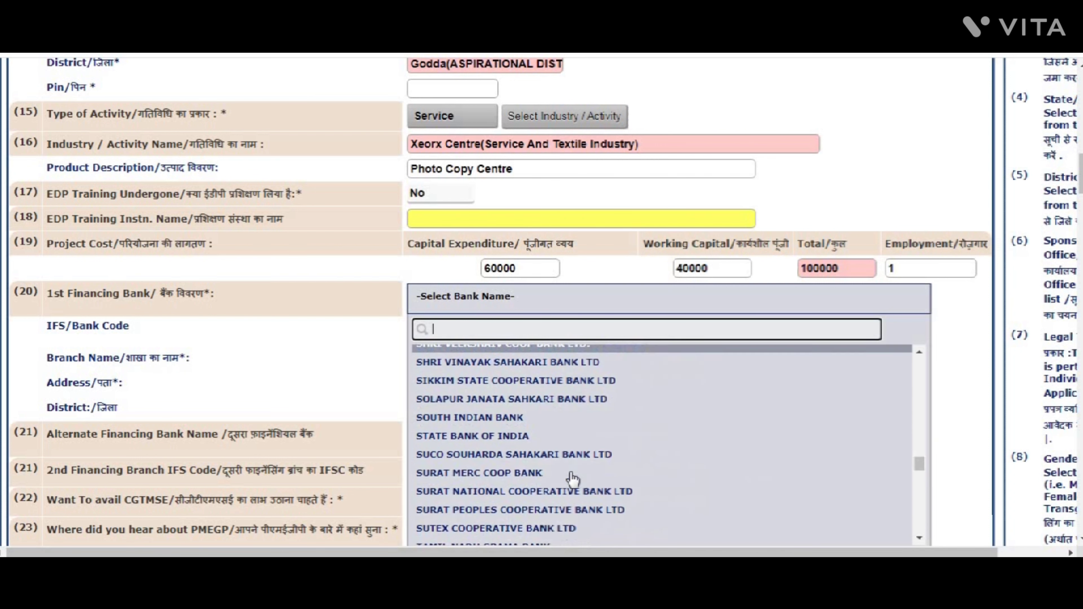
{"action": "scroll", "coordinate": [597, 456], "scroll_direction": "up", "scroll_amount": 20}
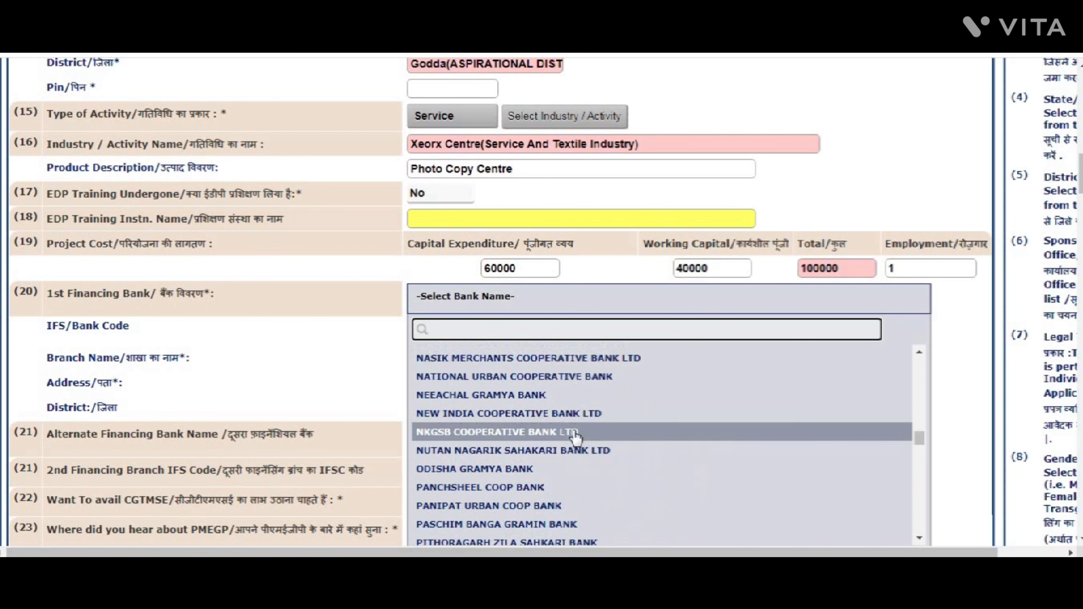
{"action": "type", "text": "i"}
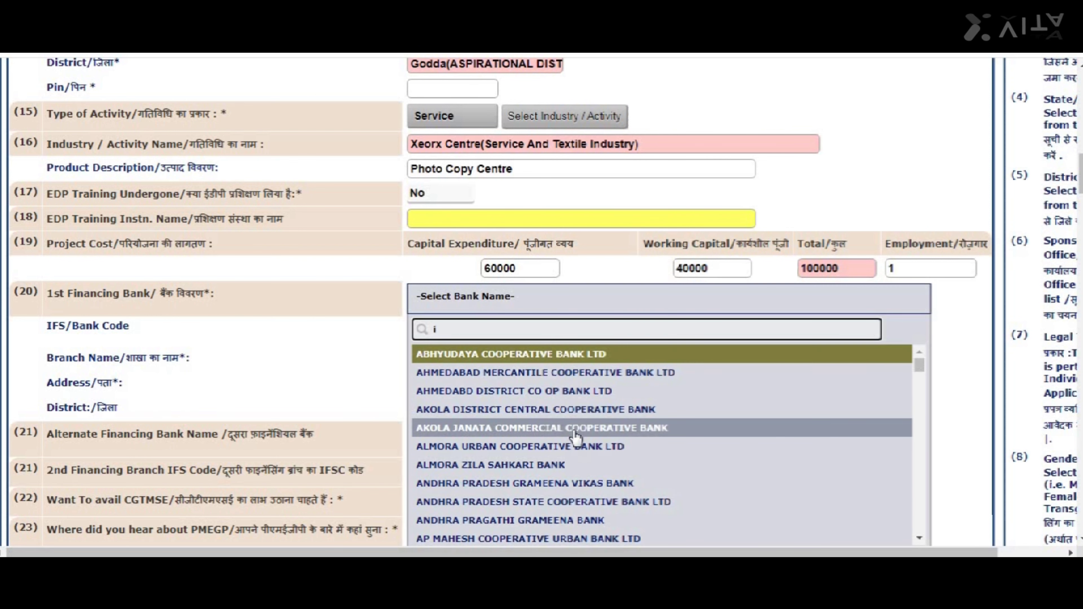
{"action": "type", "text": "ndi"}
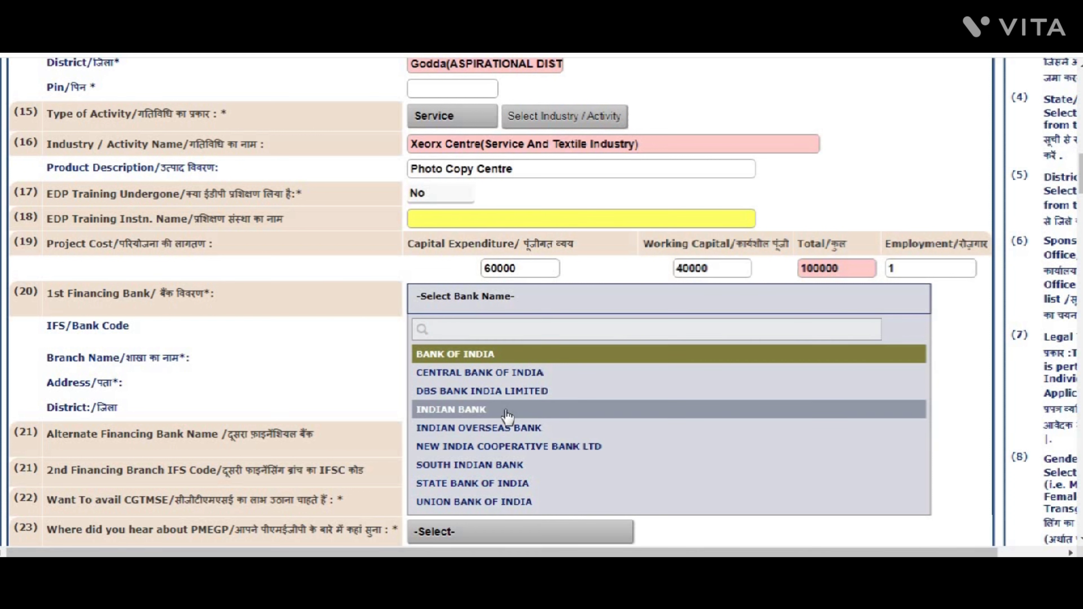
{"action": "left_click", "coordinate": [563, 410]}
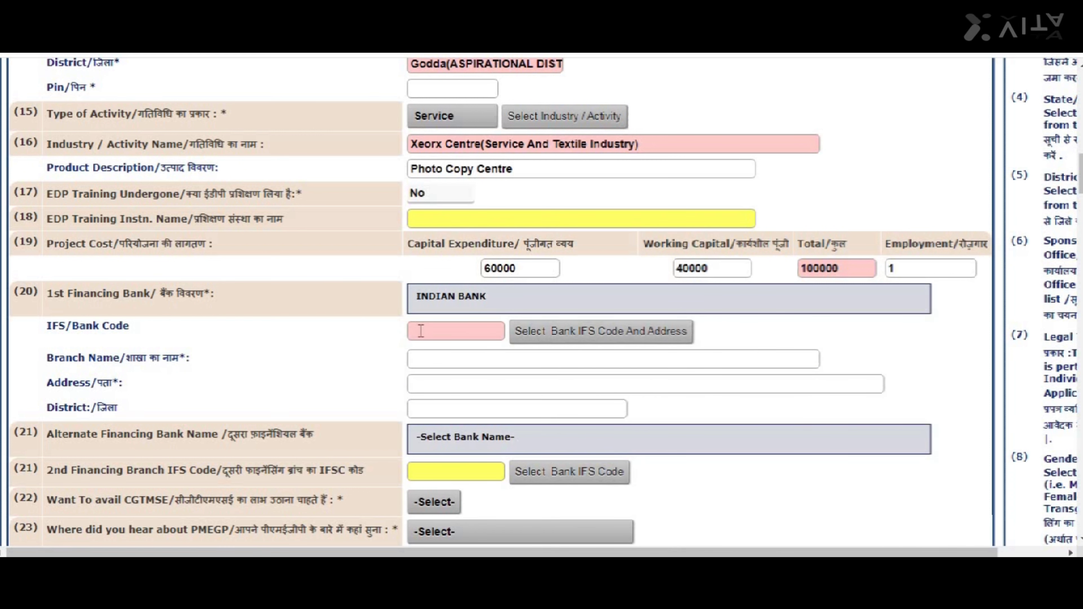
- Find the Indian Bank branches in Godda district and select the Sundmara branch for the IFS code and address
{"action": "left_click", "coordinate": [439, 330]}
{"action": "left_click", "coordinate": [548, 333]}
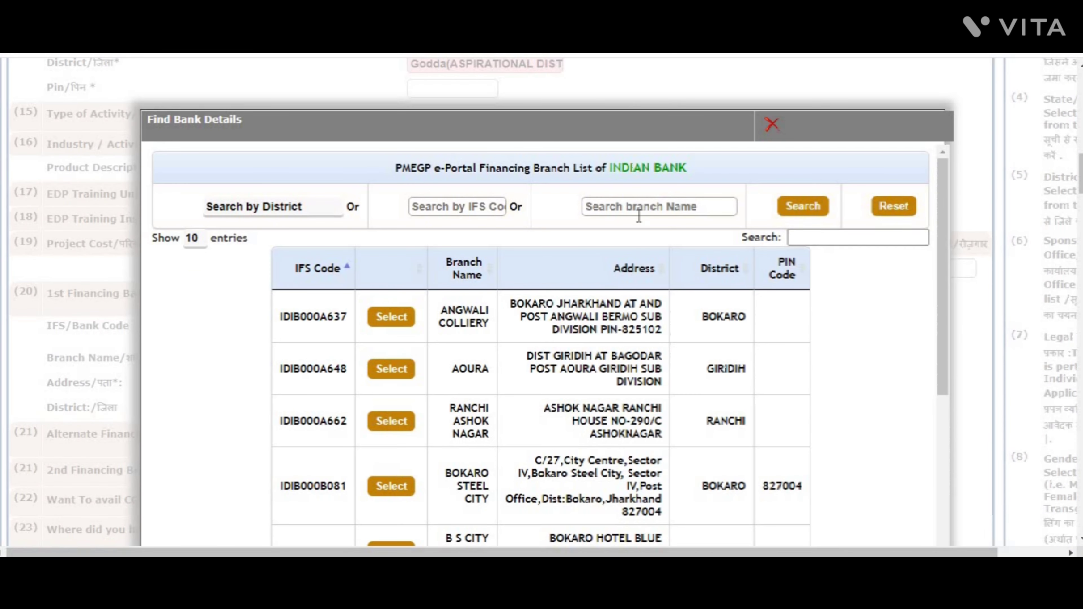
{"action": "left_click", "coordinate": [267, 208]}
{"action": "left_click", "coordinate": [227, 337]}
{"action": "left_click", "coordinate": [806, 209]}
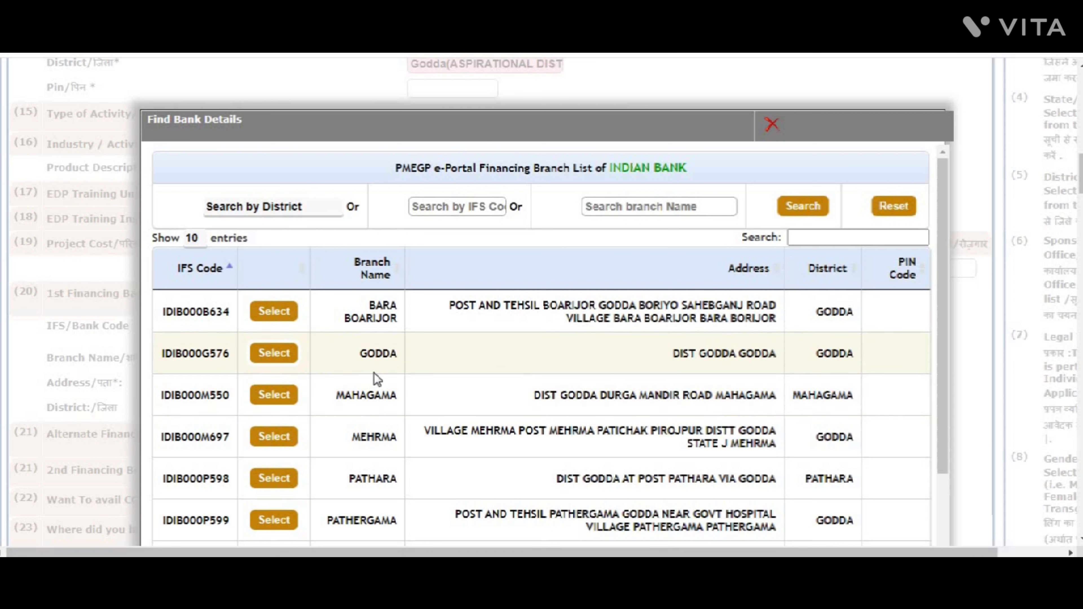
{"action": "scroll", "coordinate": [405, 373], "scroll_direction": "down", "scroll_amount": 5}
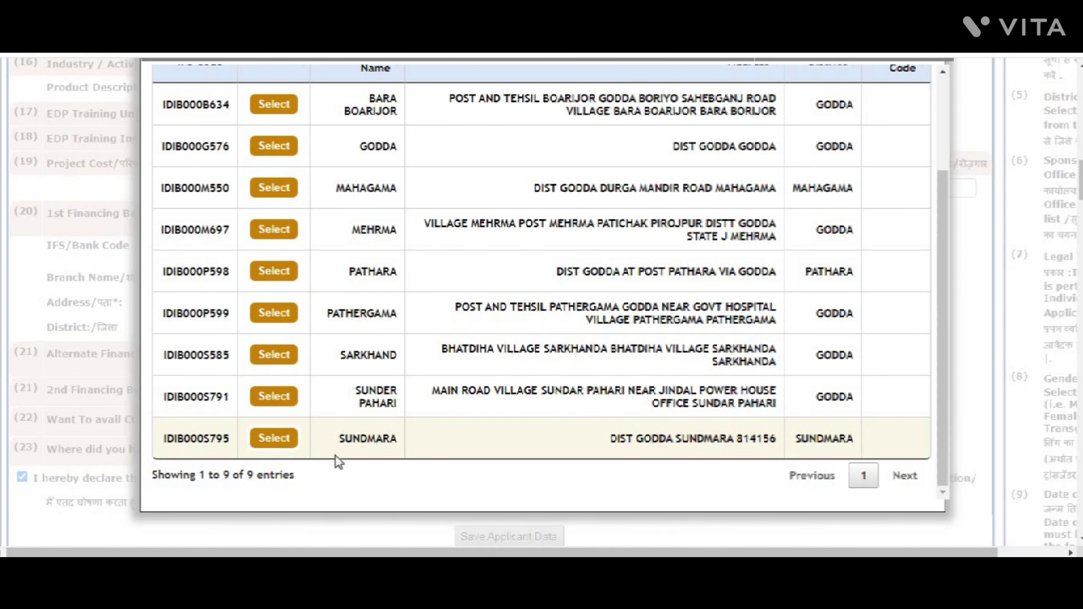
{"action": "left_click", "coordinate": [275, 441]}
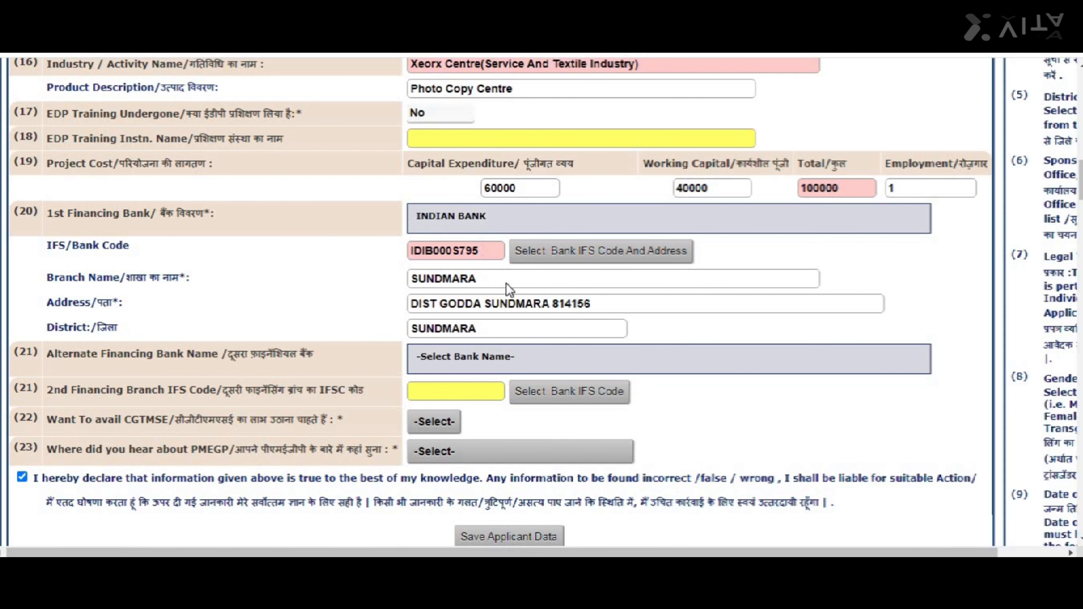
- Answer No to availing CGTMSE and give Awareness Camp as where PMEGP was heard about
{"action": "scroll", "coordinate": [144, 403], "scroll_direction": "up", "scroll_amount": 1}
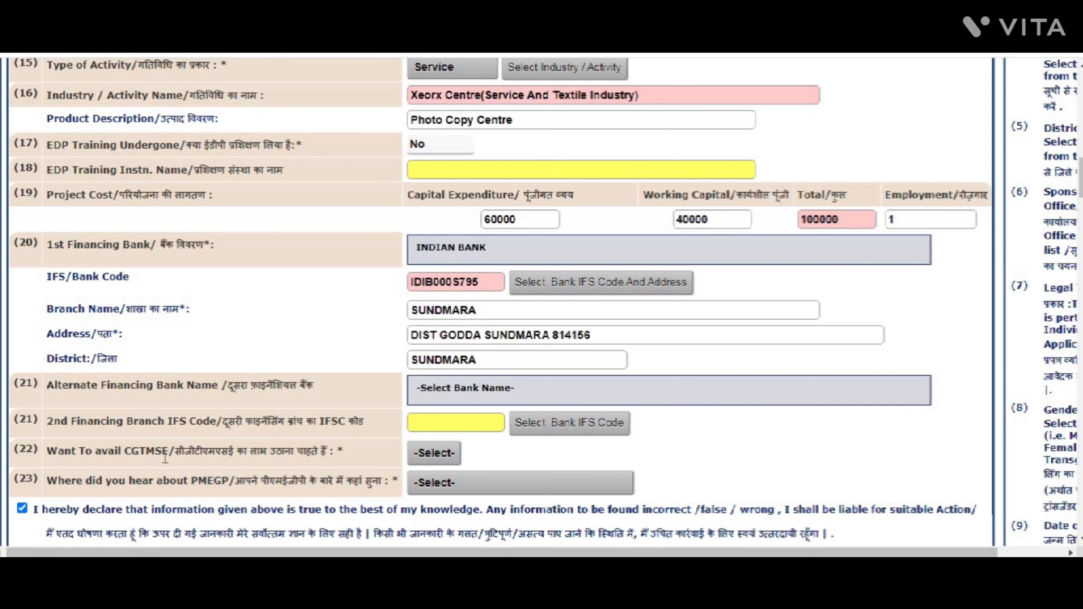
{"action": "left_click", "coordinate": [433, 453]}
{"action": "left_click", "coordinate": [422, 501]}
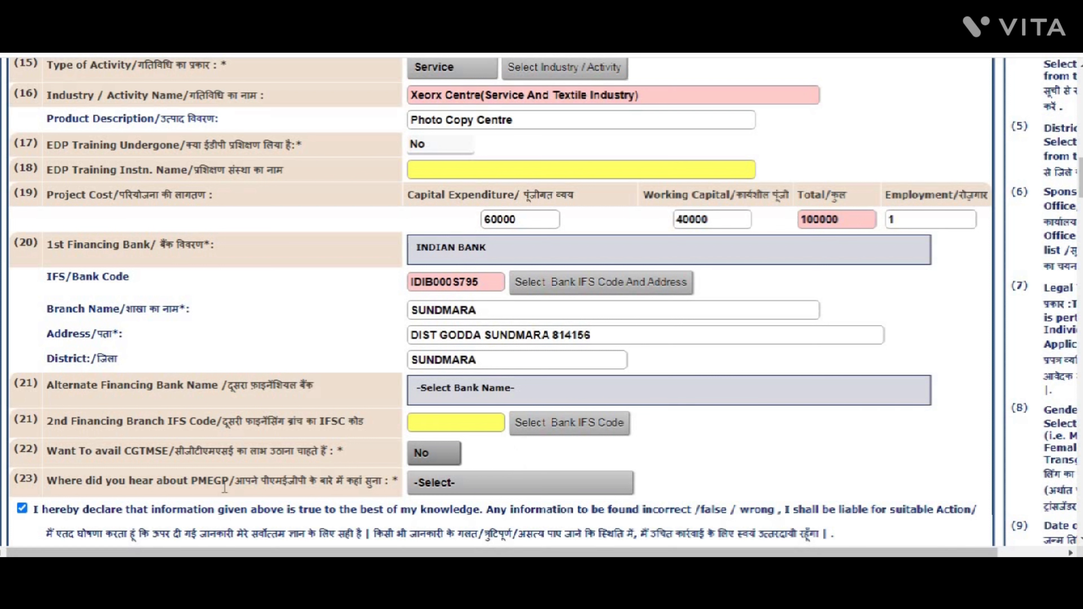
{"action": "left_click", "coordinate": [476, 491]}
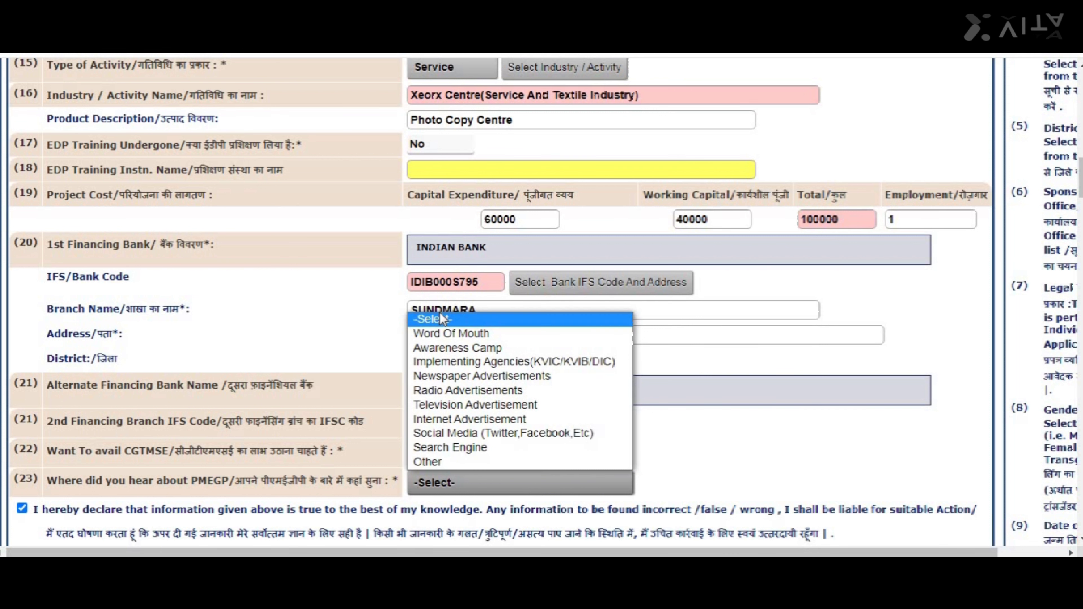
{"action": "left_click", "coordinate": [453, 348]}
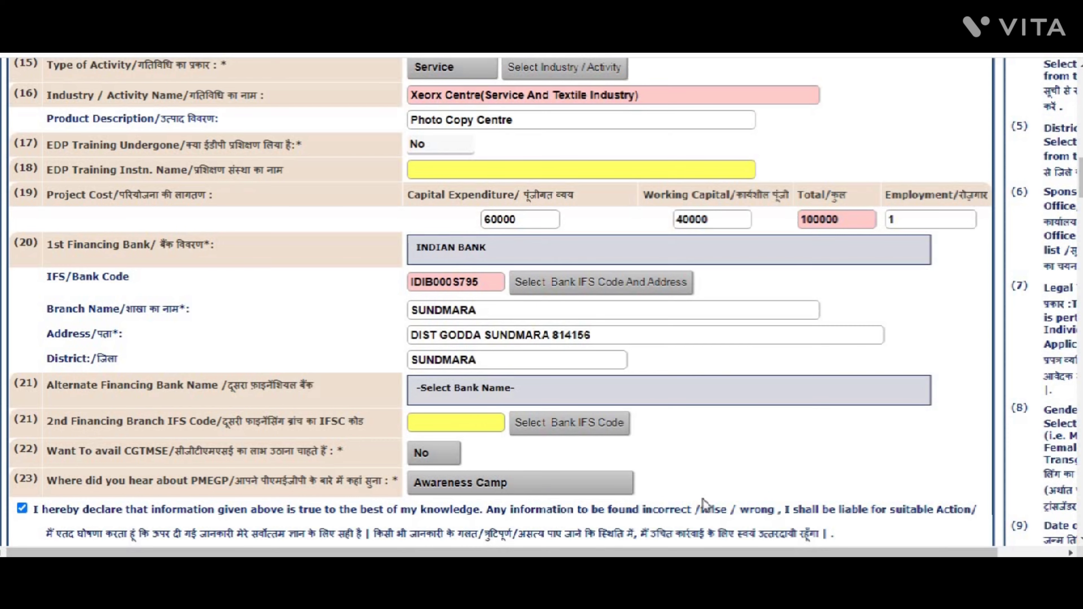
- Save the applicant data, accept the confirmation, and highlight part of the issued application ID
{"action": "scroll", "coordinate": [703, 503], "scroll_direction": "down", "scroll_amount": 5}
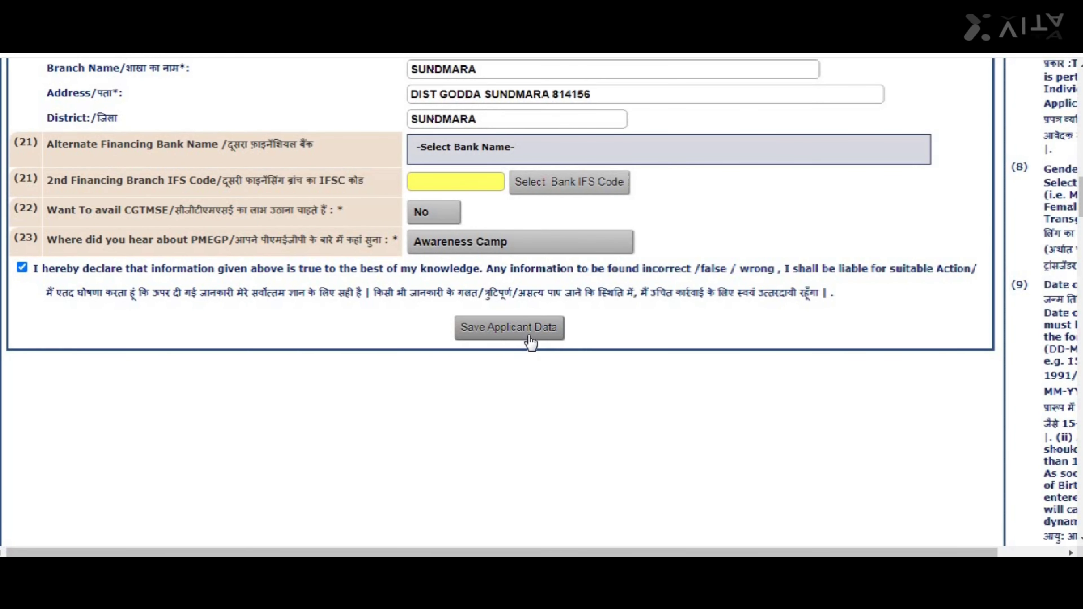
{"action": "left_click", "coordinate": [525, 337]}
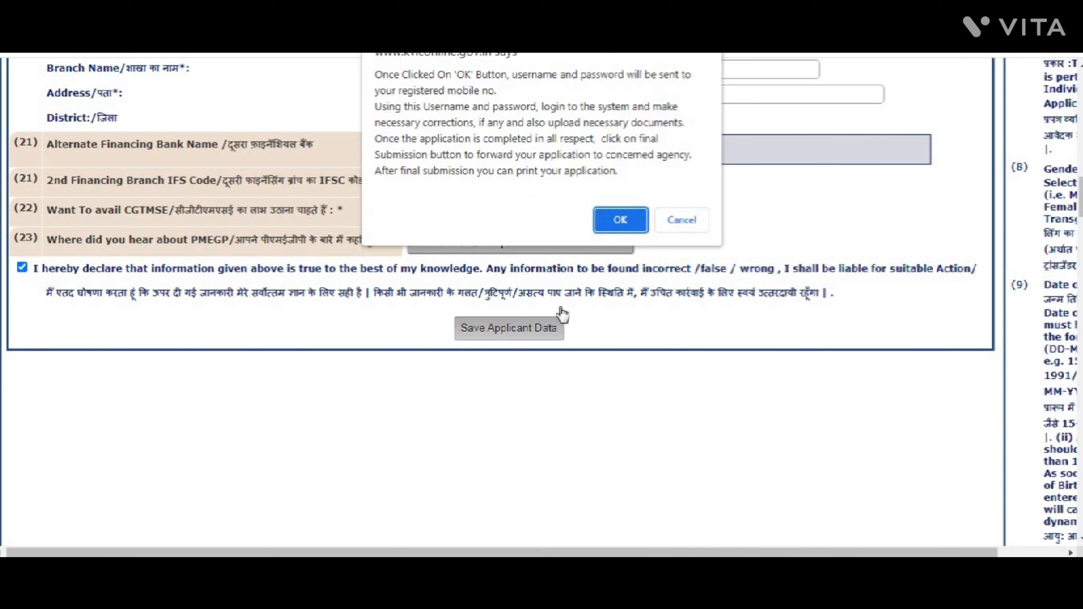
{"action": "left_click", "coordinate": [621, 221]}
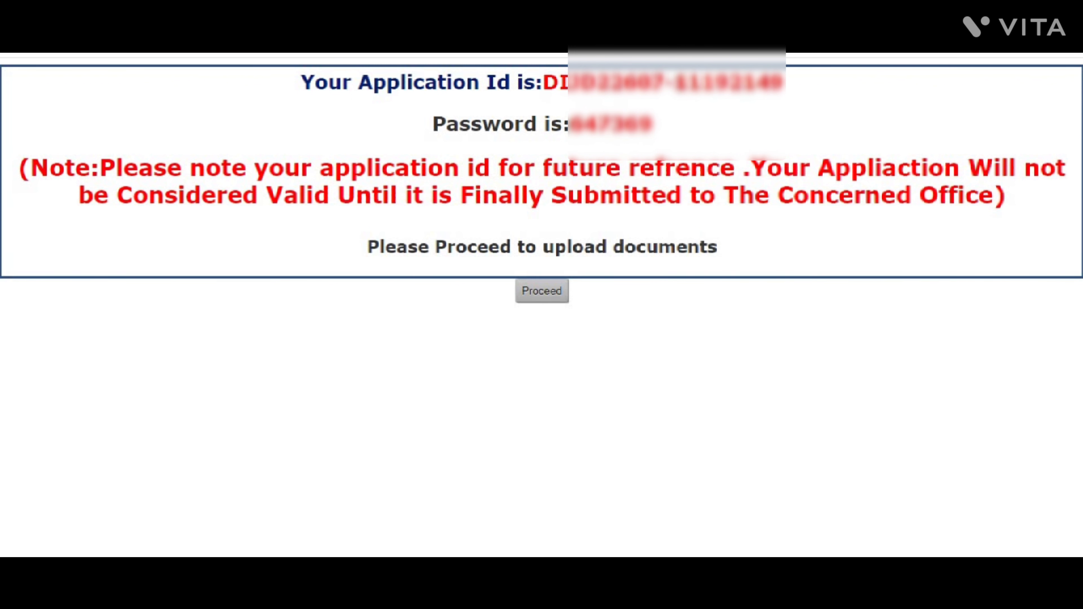
{"action": "left_click_drag", "start_coordinate": [676, 82], "coordinate": [839, 87]}
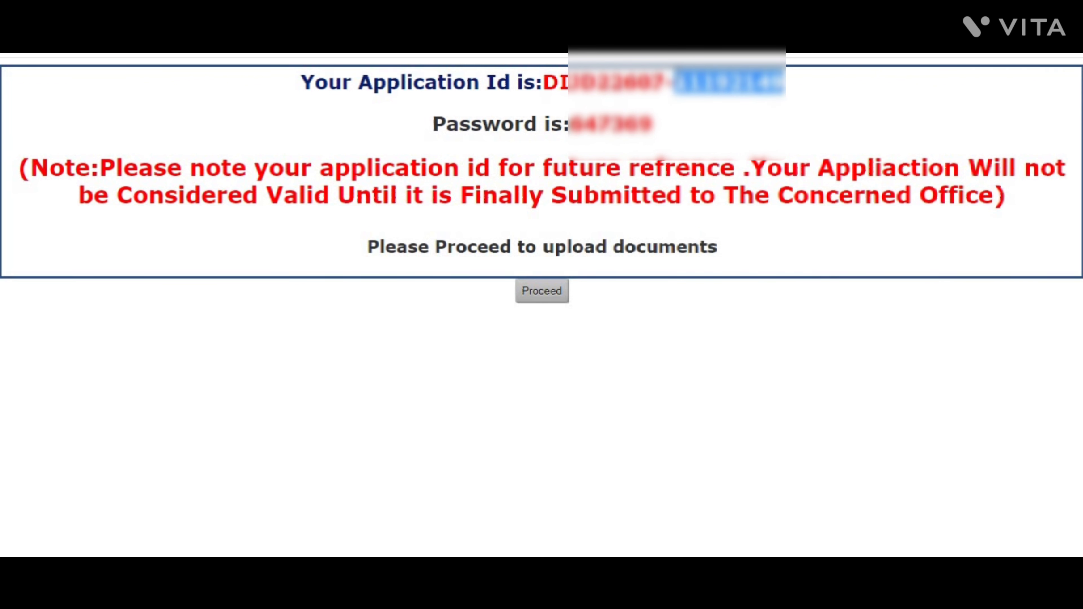
- Highlight the last part of the issued application ID and the password shown below it, then clear the selection
{"action": "left_click", "coordinate": [678, 82]}
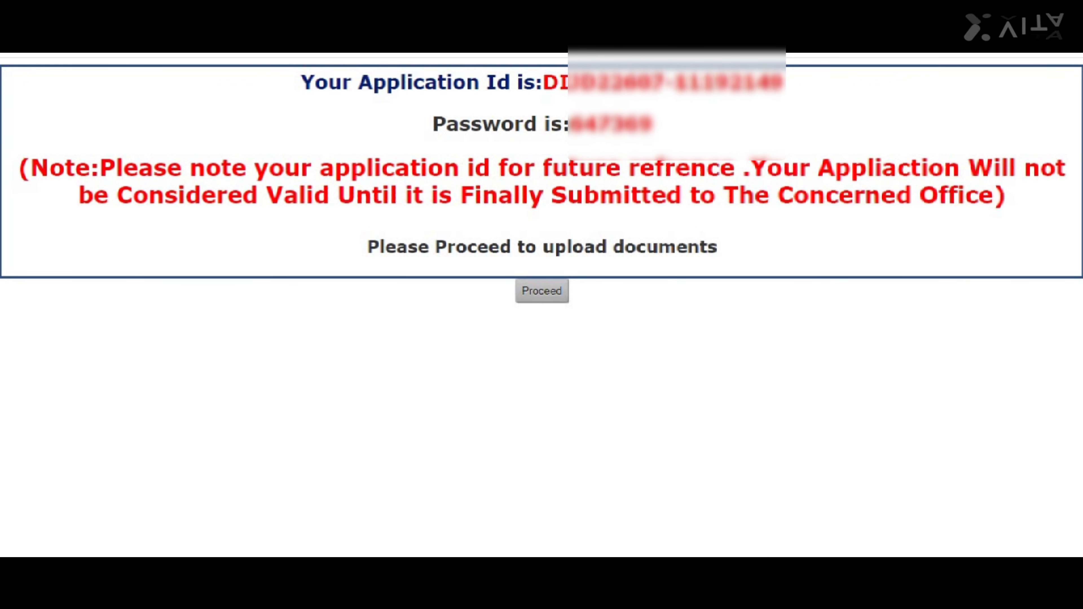
{"action": "left_click_drag", "start_coordinate": [675, 82], "coordinate": [789, 83]}
{"action": "left_click", "coordinate": [809, 86]}
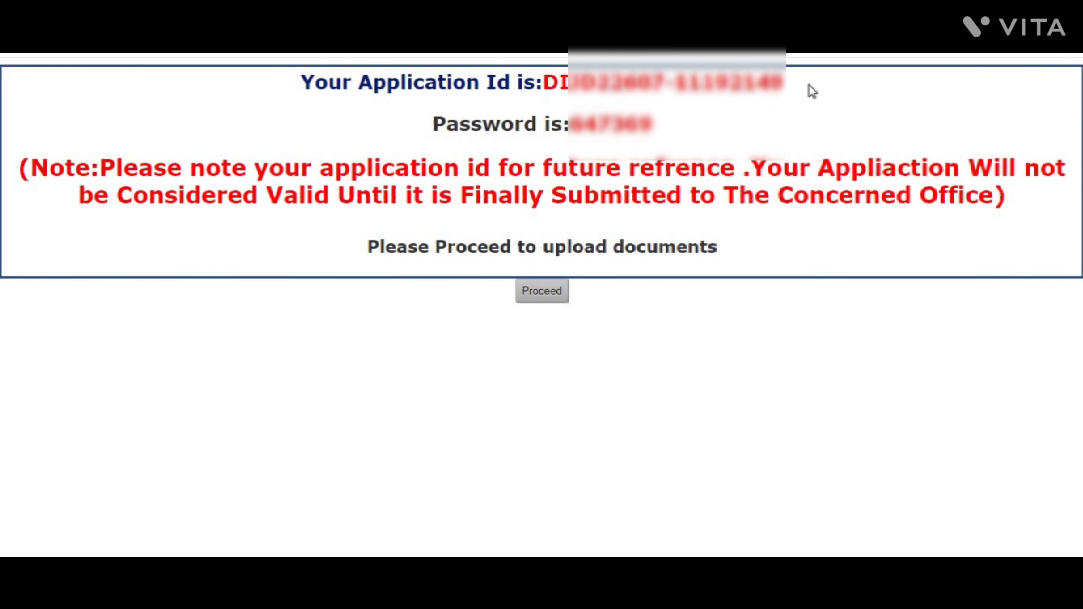
{"action": "double_click", "coordinate": [612, 124]}
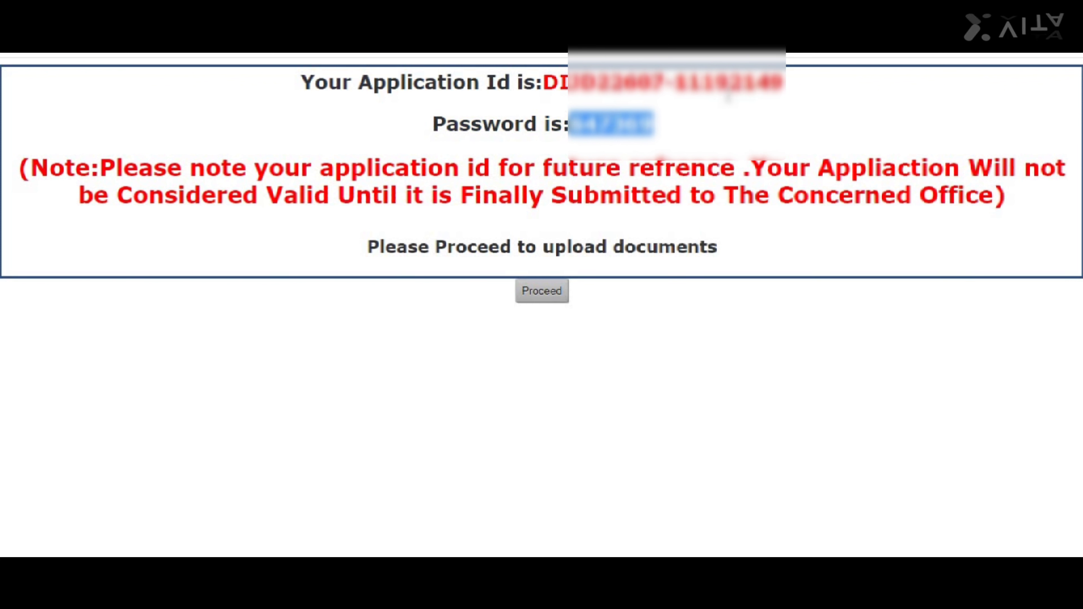
{"action": "left_click", "coordinate": [651, 112]}
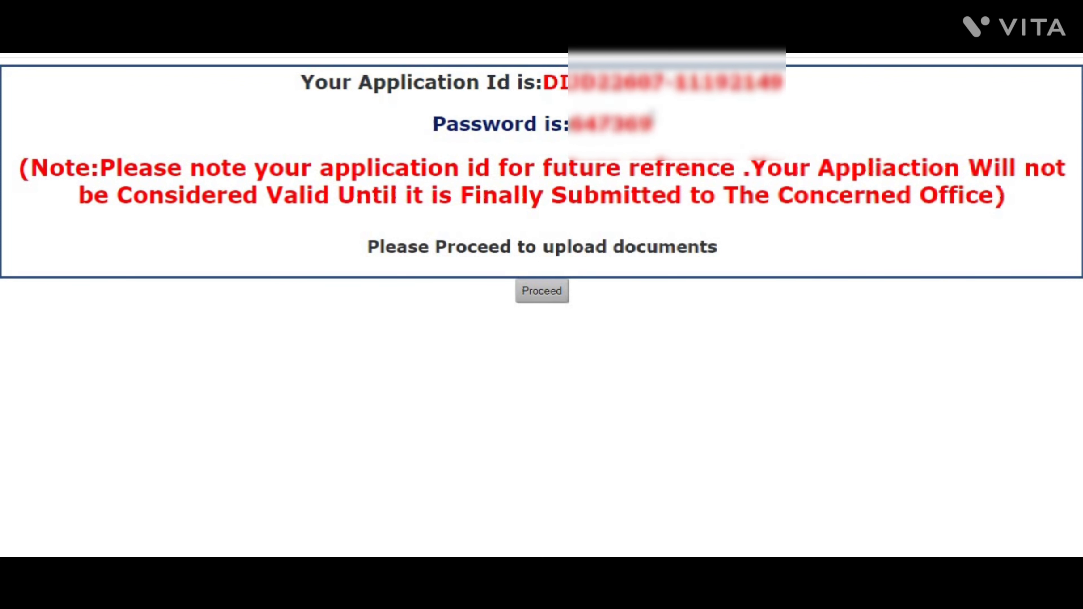
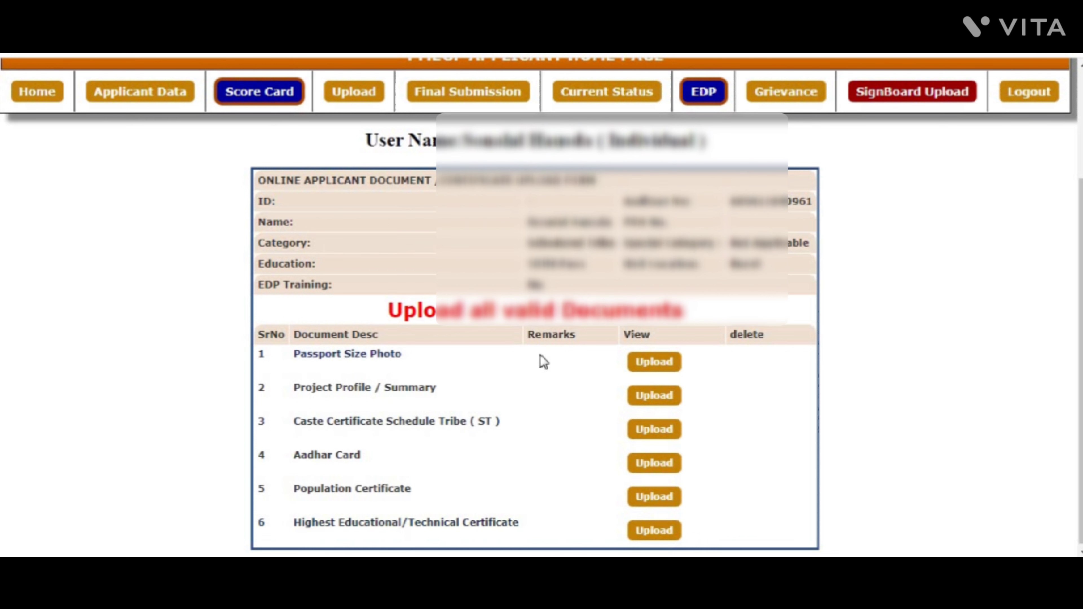
- Upload Photo Passport Size.jpeg from the desktop's SH folder as the Passport Size Photo and close the upload window
{"action": "left_click", "coordinate": [653, 366]}
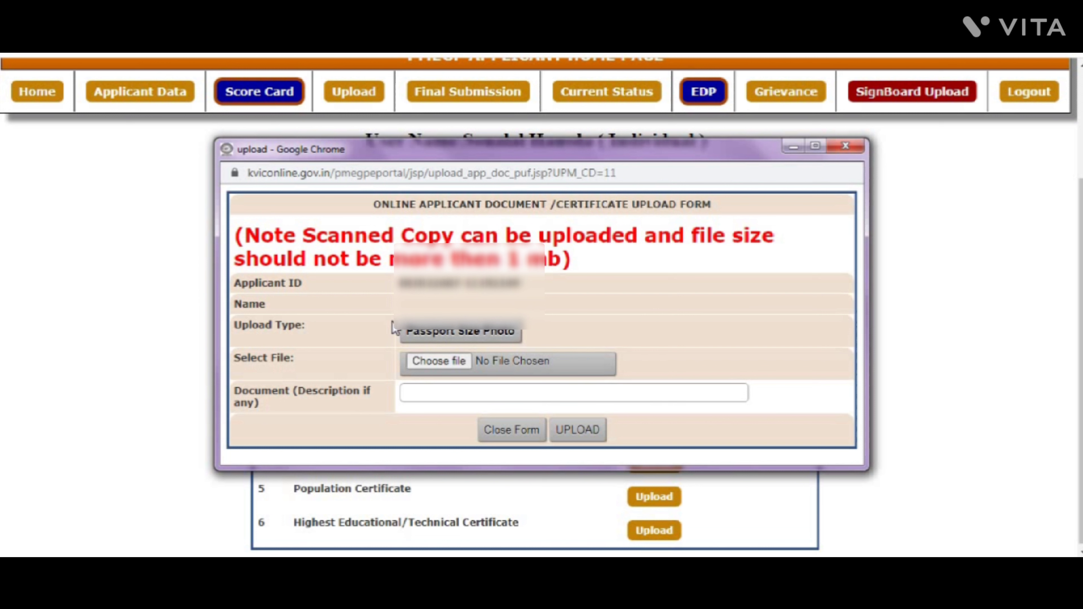
{"action": "left_click", "coordinate": [441, 366]}
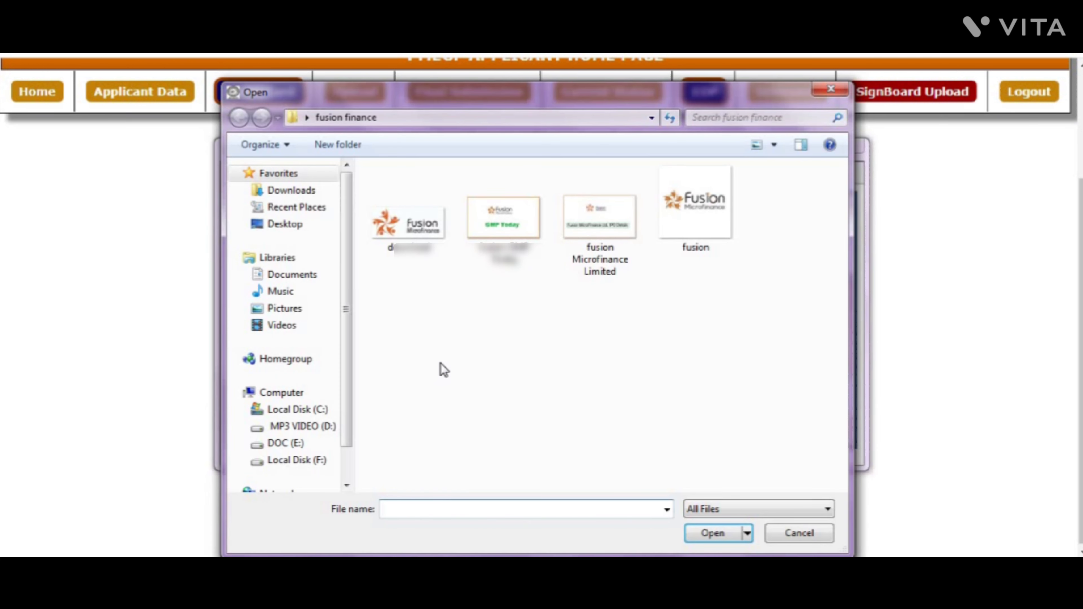
{"action": "left_click", "coordinate": [290, 221]}
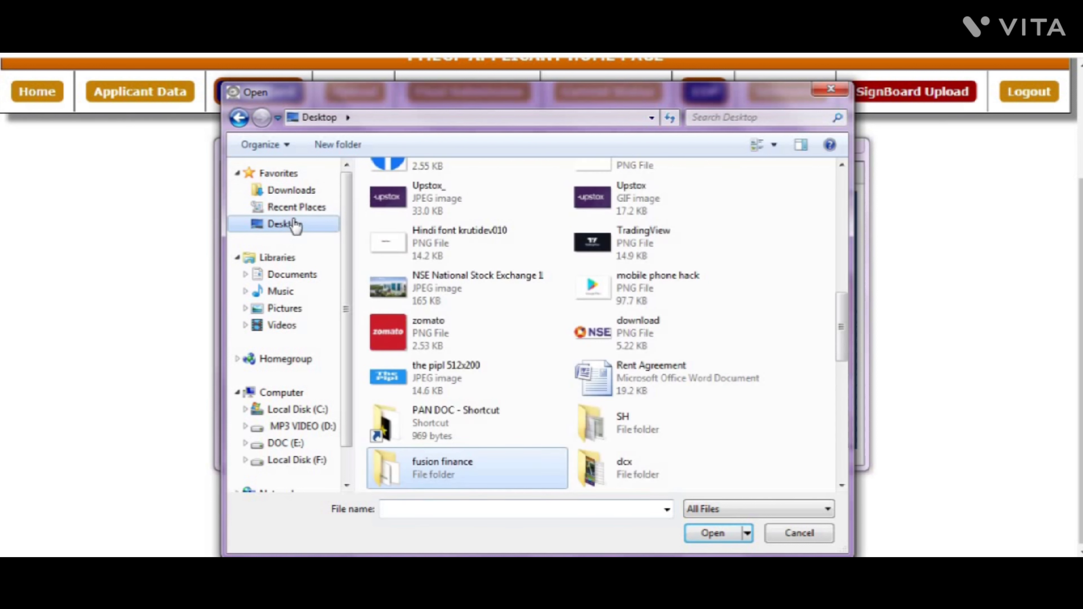
{"action": "double_click", "coordinate": [585, 426]}
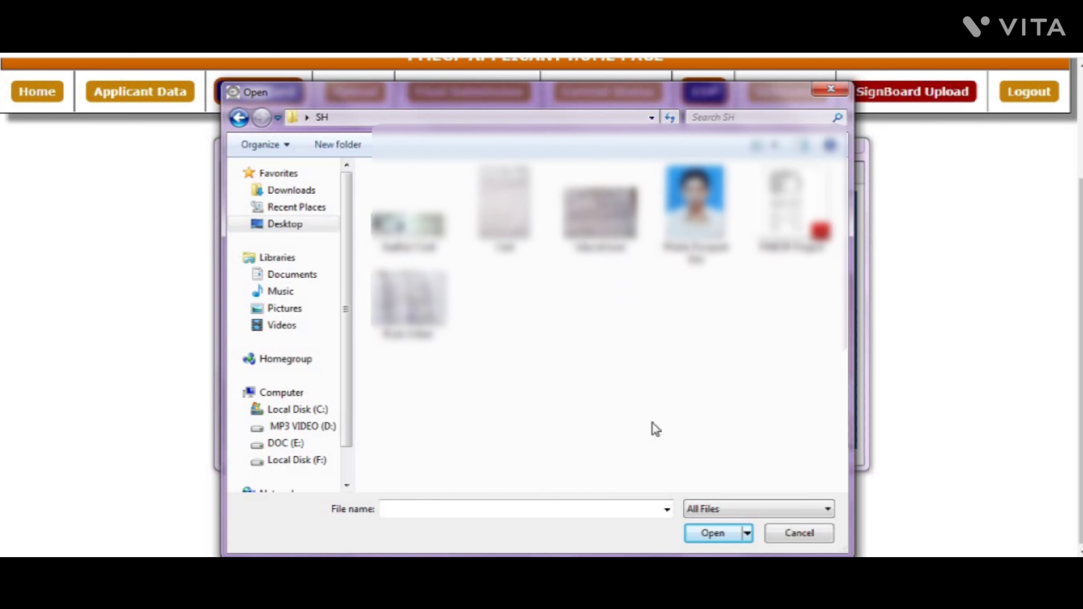
{"action": "left_click_drag", "start_coordinate": [701, 106], "coordinate": [702, 103]}
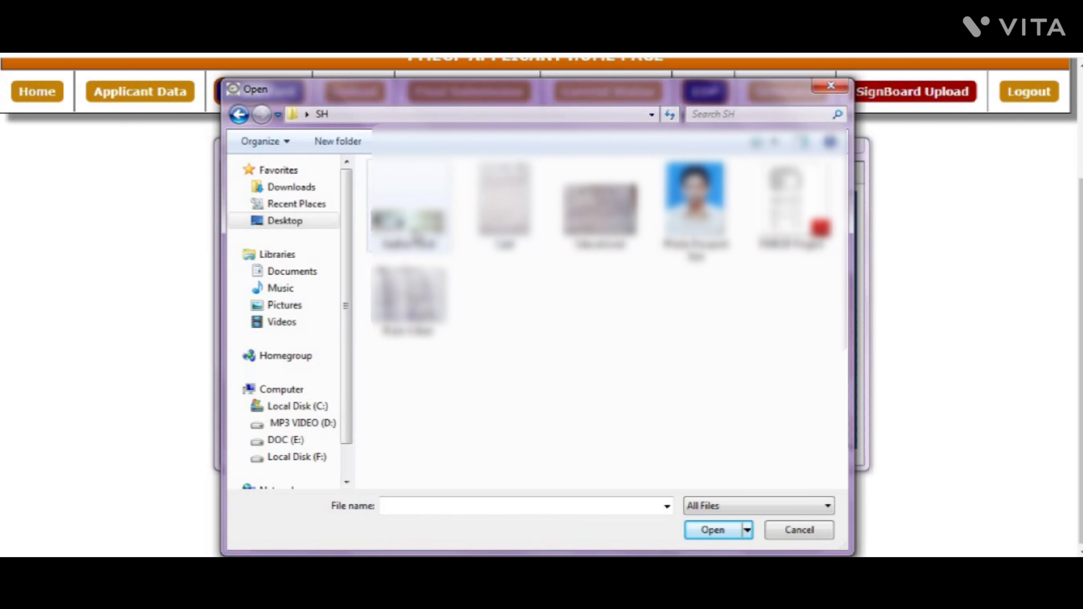
{"action": "left_click", "coordinate": [695, 205]}
{"action": "left_click", "coordinate": [713, 530]}
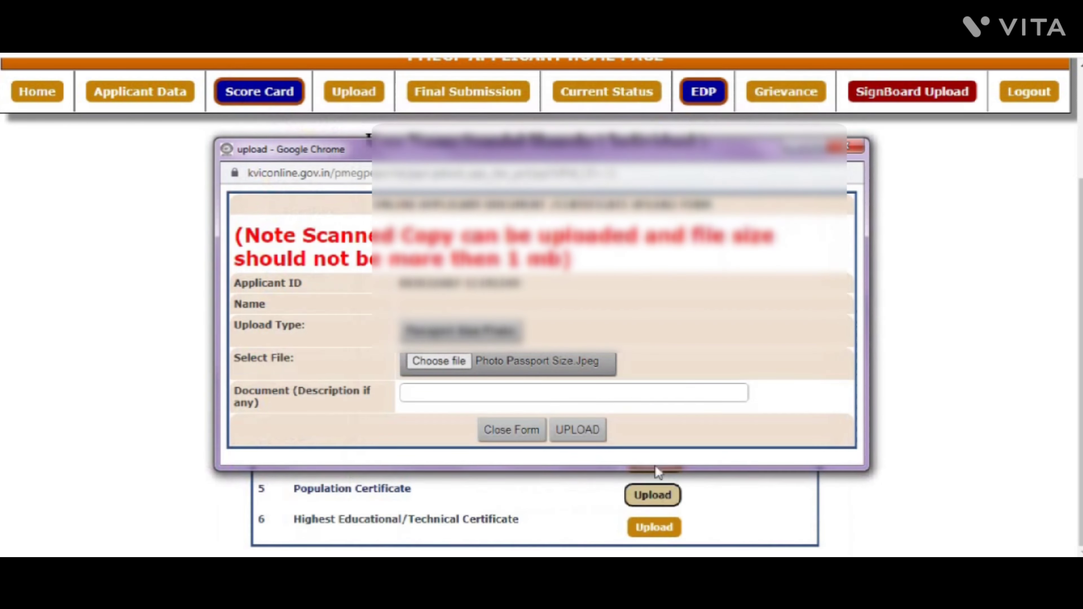
{"action": "left_click", "coordinate": [578, 430]}
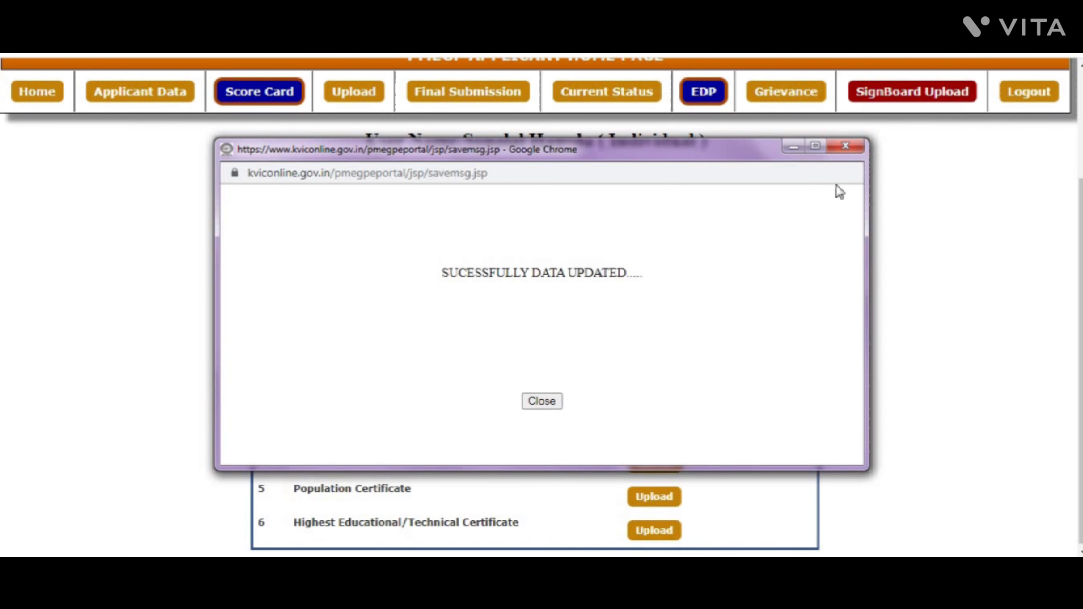
{"action": "left_click", "coordinate": [839, 147]}
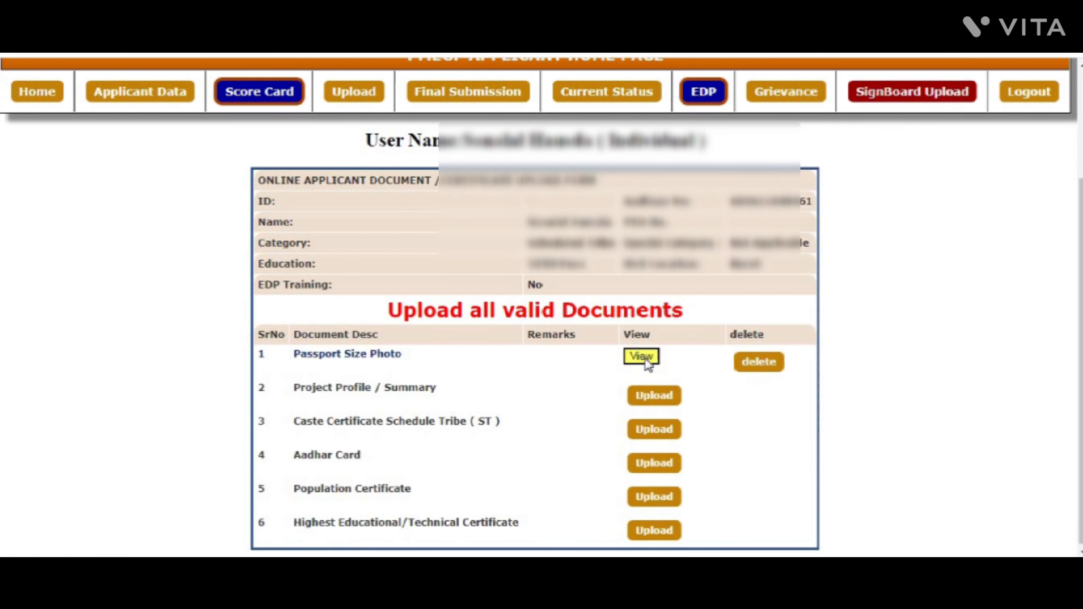
- Upload PMEGP Project.pdf from the SH folder as the Project Profile / Summary and close the upload window
{"action": "left_click", "coordinate": [651, 397]}
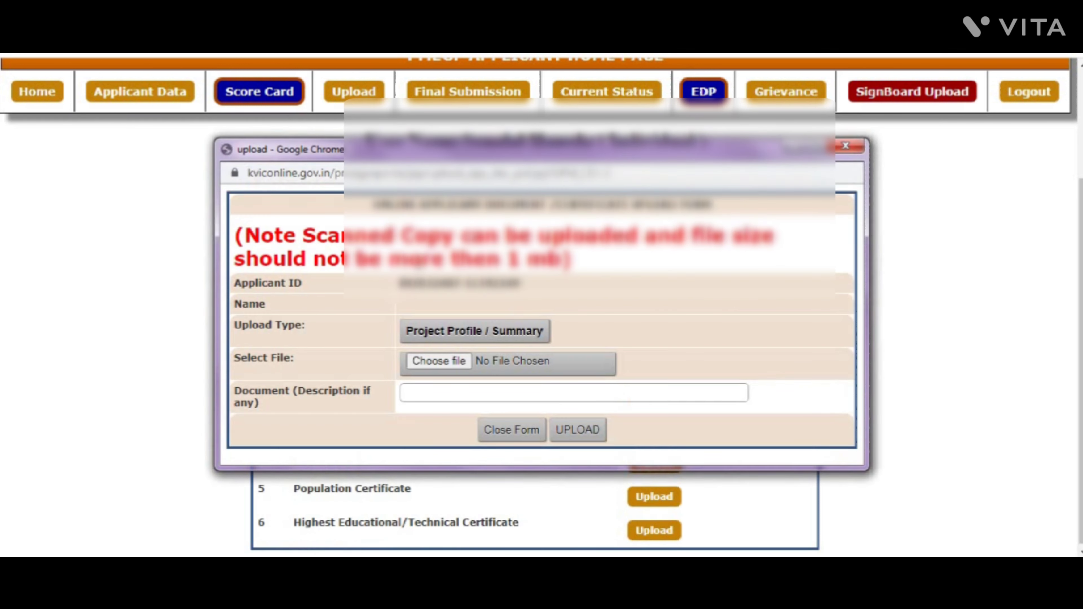
{"action": "left_click", "coordinate": [457, 361]}
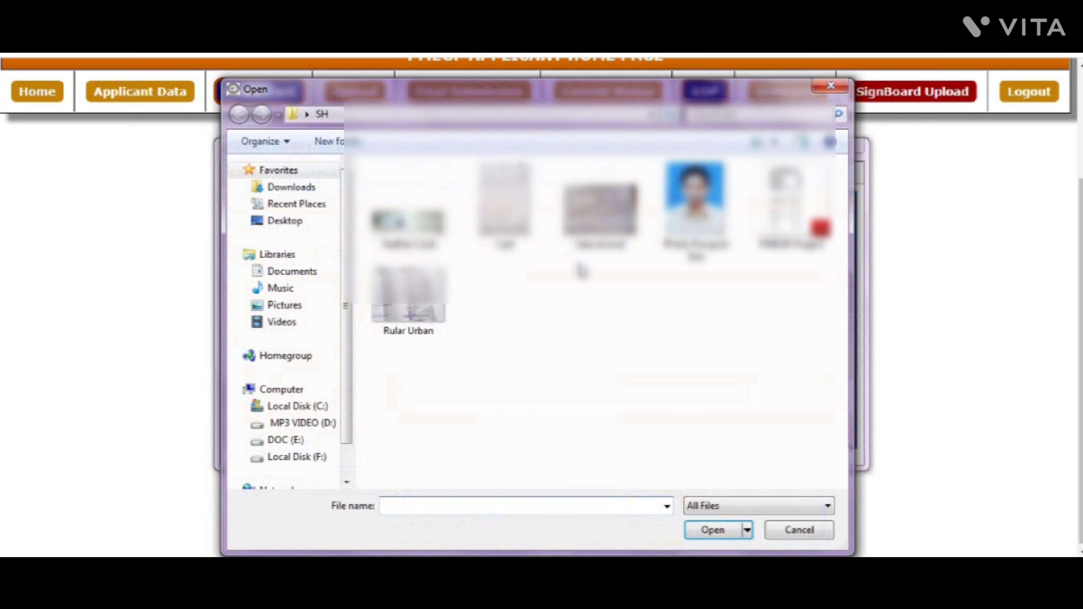
{"action": "left_click", "coordinate": [789, 205]}
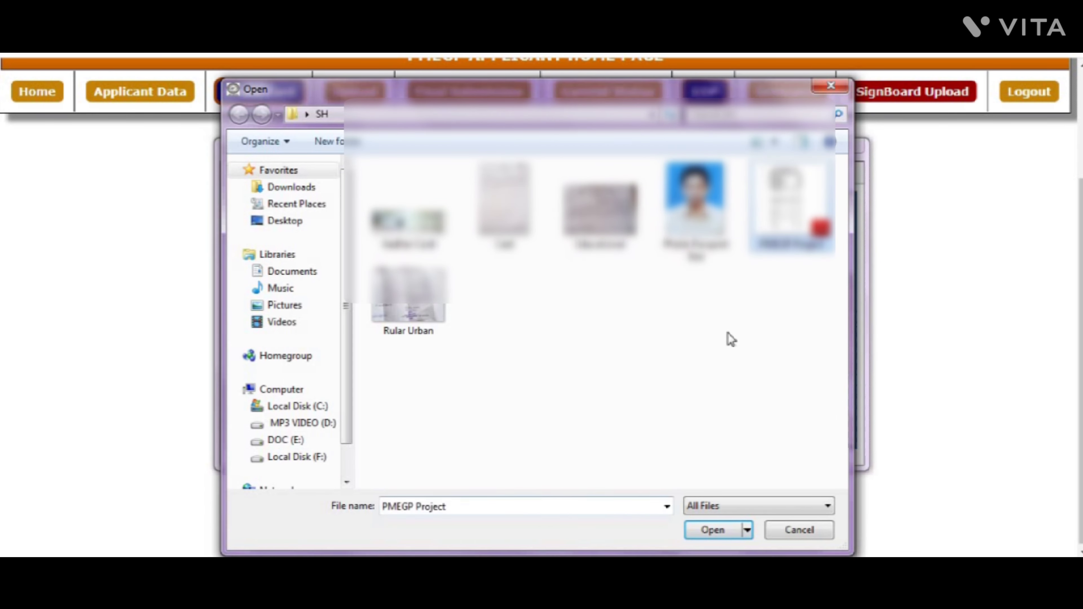
{"action": "left_click", "coordinate": [712, 530]}
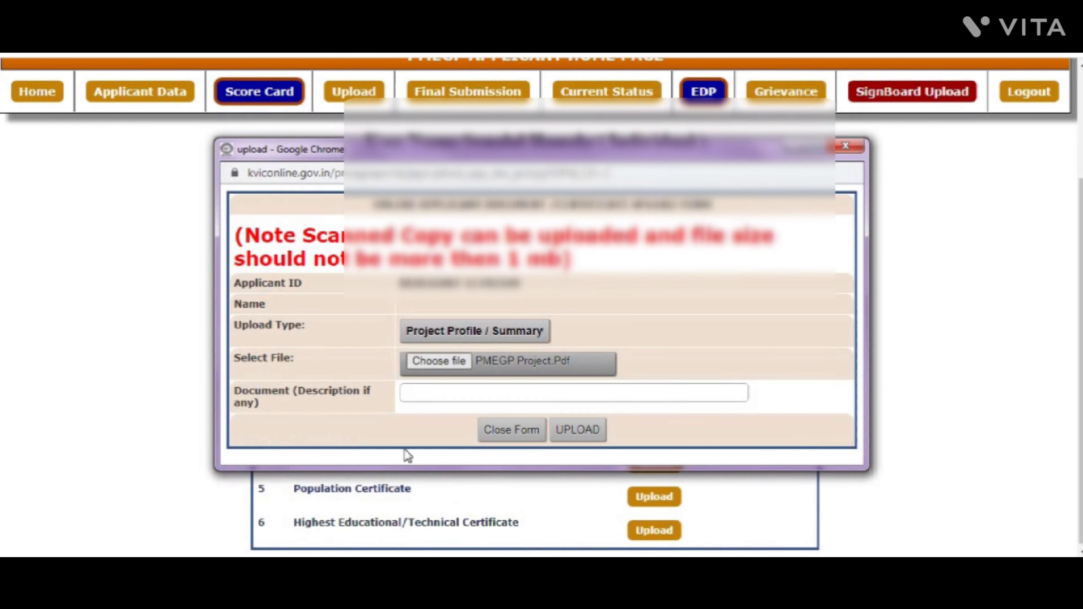
{"action": "left_click", "coordinate": [585, 429]}
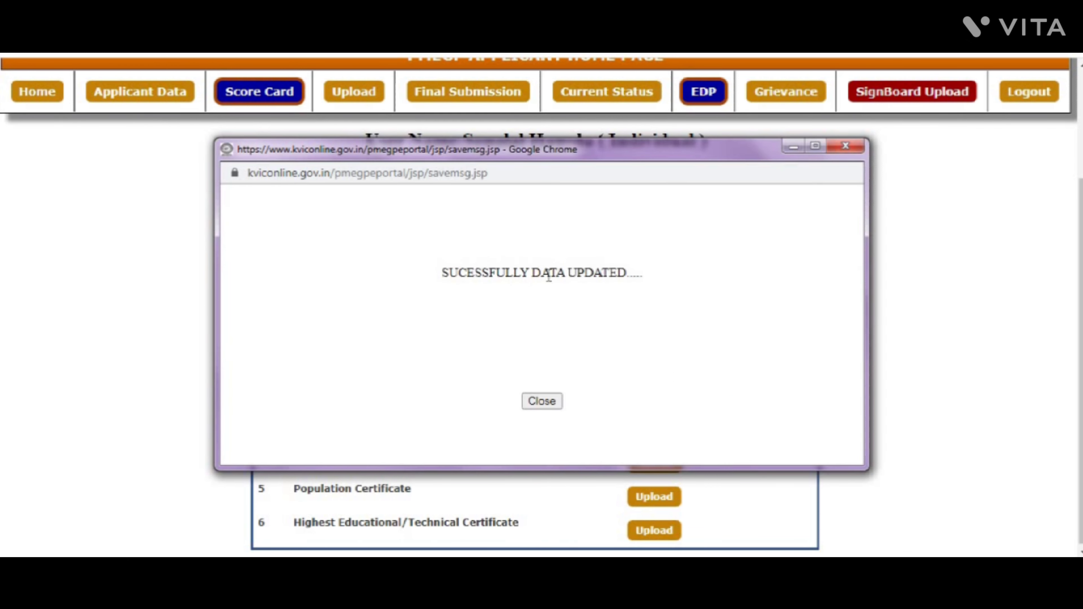
{"action": "left_click", "coordinate": [845, 146]}
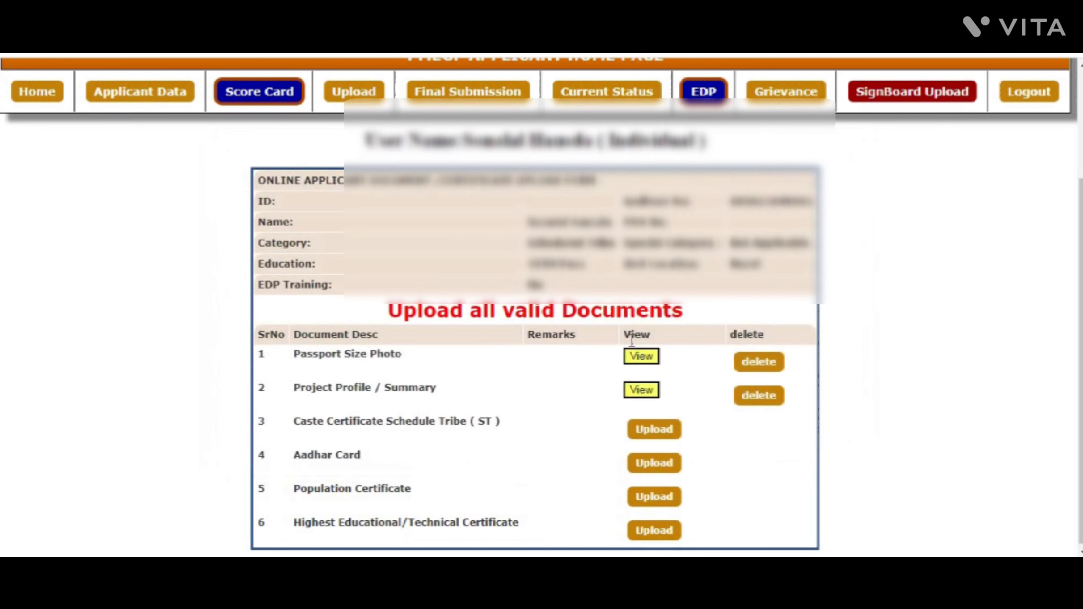
- Upload Cast.jpeg as the Caste Certificate Schedule Tribe (ST) and close the upload window
{"action": "left_click", "coordinate": [653, 429]}
{"action": "left_click", "coordinate": [441, 362]}
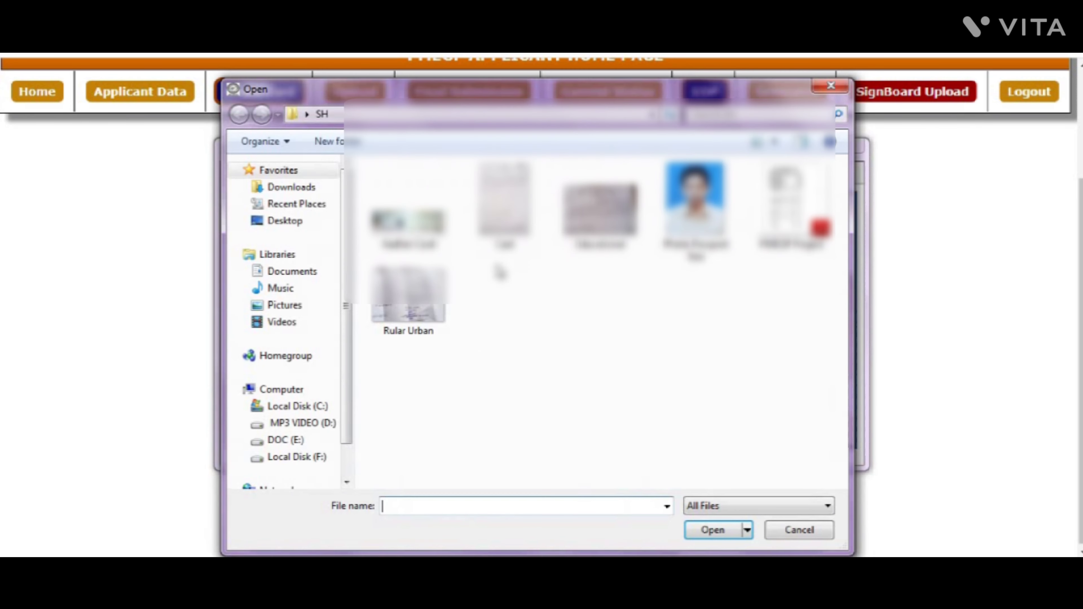
{"action": "left_click", "coordinate": [504, 201]}
{"action": "left_click", "coordinate": [712, 530]}
{"action": "left_click", "coordinate": [581, 431]}
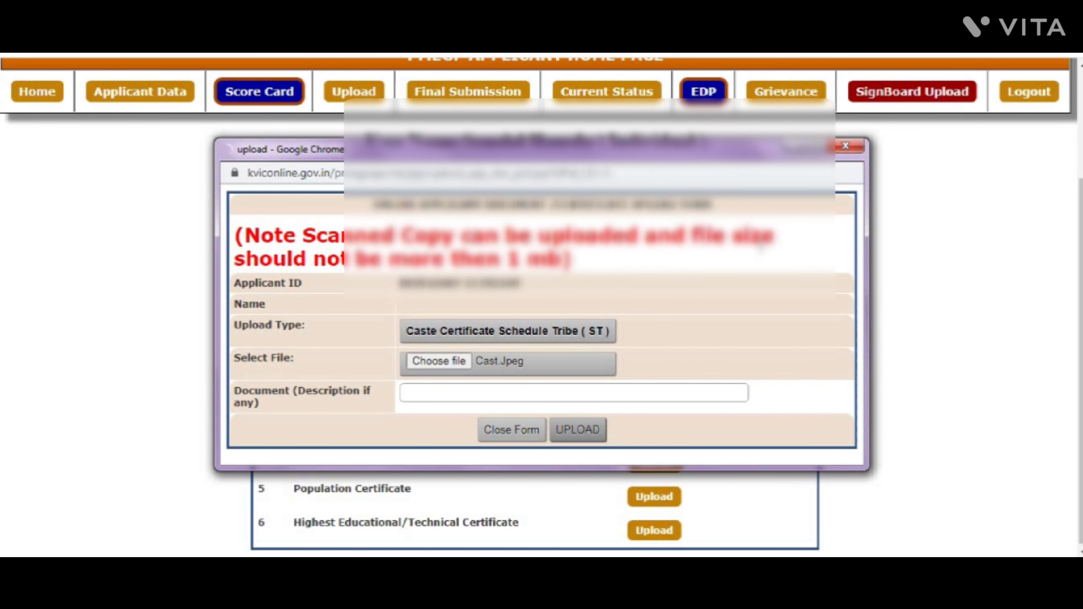
{"action": "left_click", "coordinate": [847, 151]}
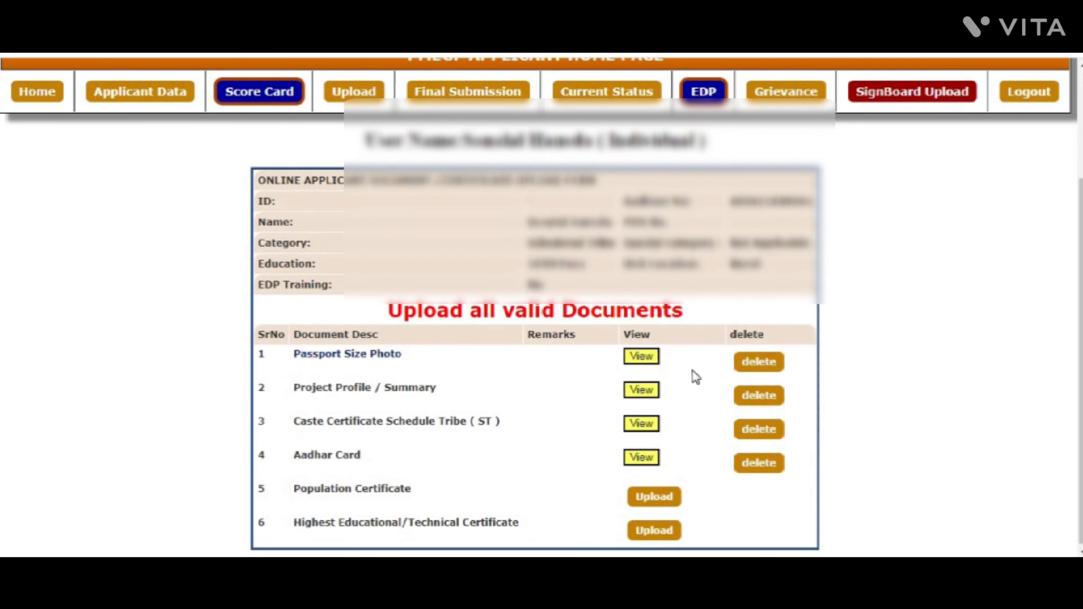
- Upload Rular Urban.jpeg from the SH folder as the Population Certificate
{"action": "left_click", "coordinate": [654, 496]}
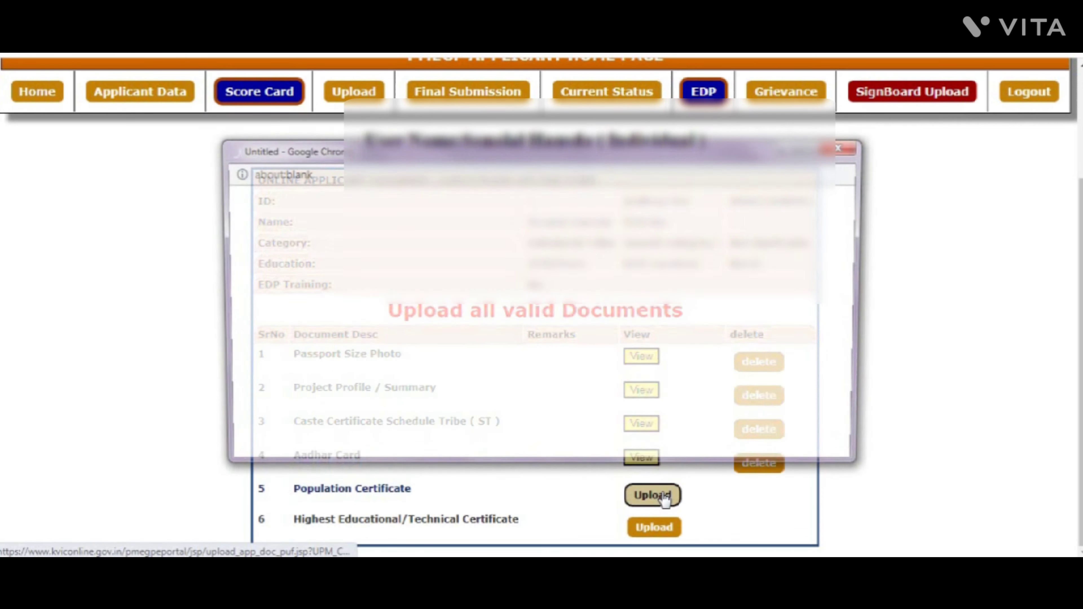
{"action": "left_click", "coordinate": [435, 362]}
{"action": "double_click", "coordinate": [420, 299]}
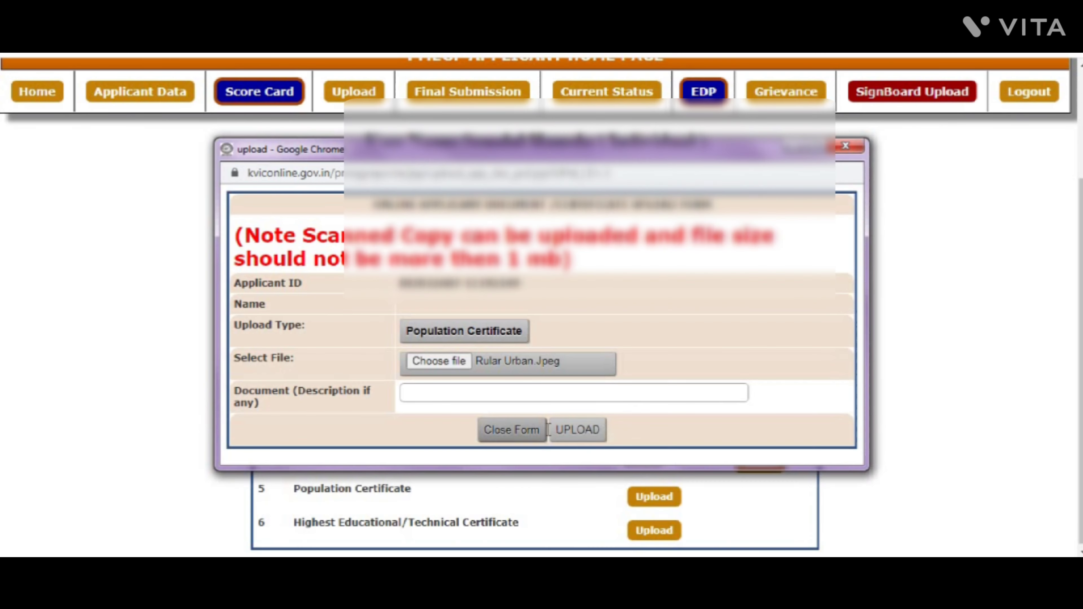
{"action": "left_click", "coordinate": [577, 430]}
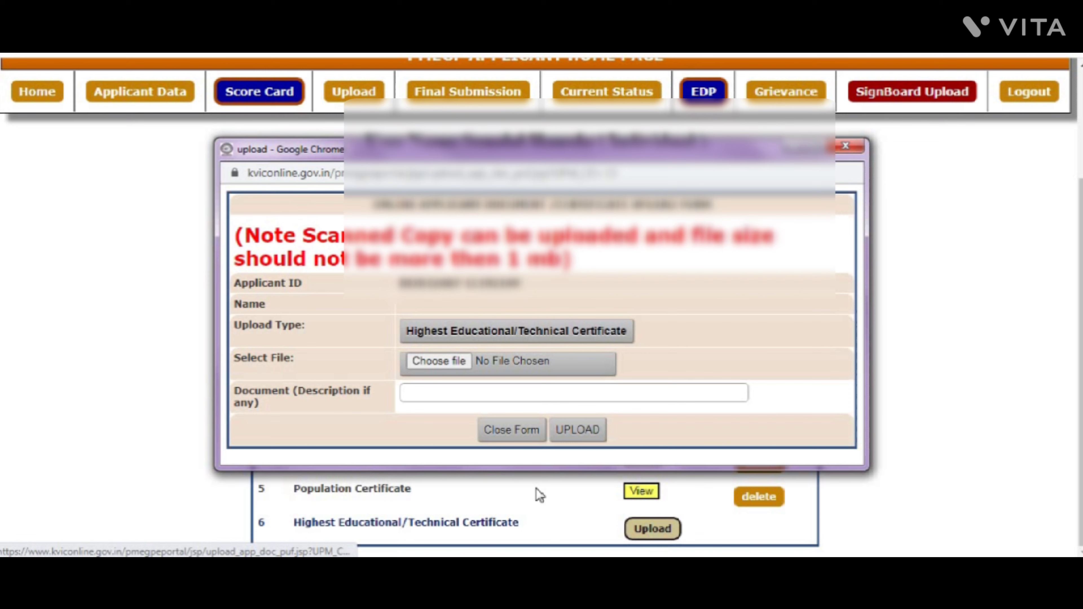
- Upload the education certificate image as the Highest Educational/Technical Certificate, and check the uploaded caste certificate
{"action": "left_click", "coordinate": [439, 362]}
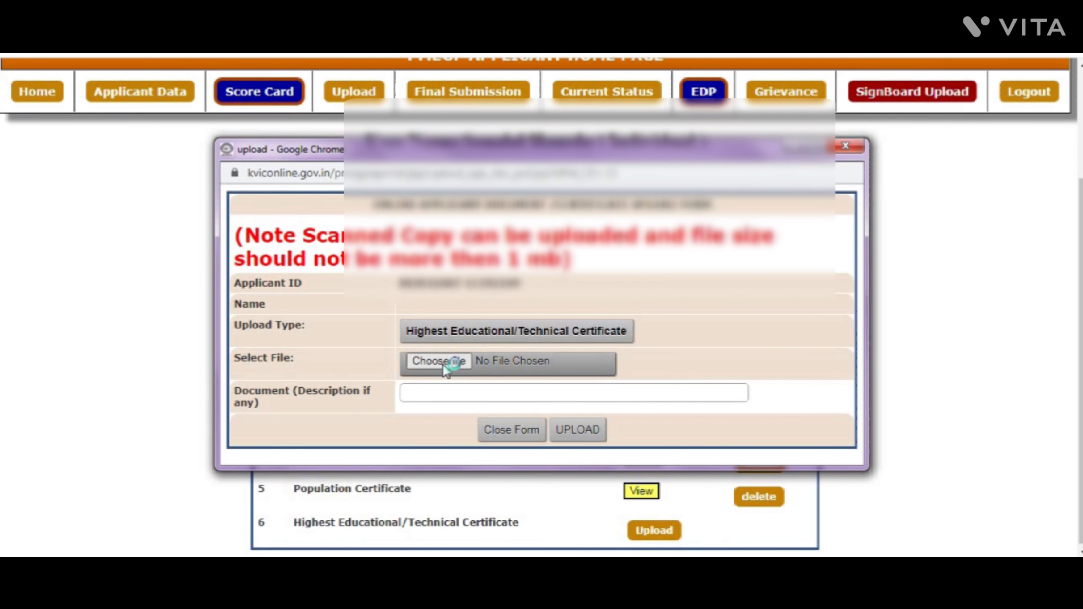
{"action": "left_click", "coordinate": [600, 205]}
{"action": "left_click", "coordinate": [713, 529]}
{"action": "left_click", "coordinate": [584, 430]}
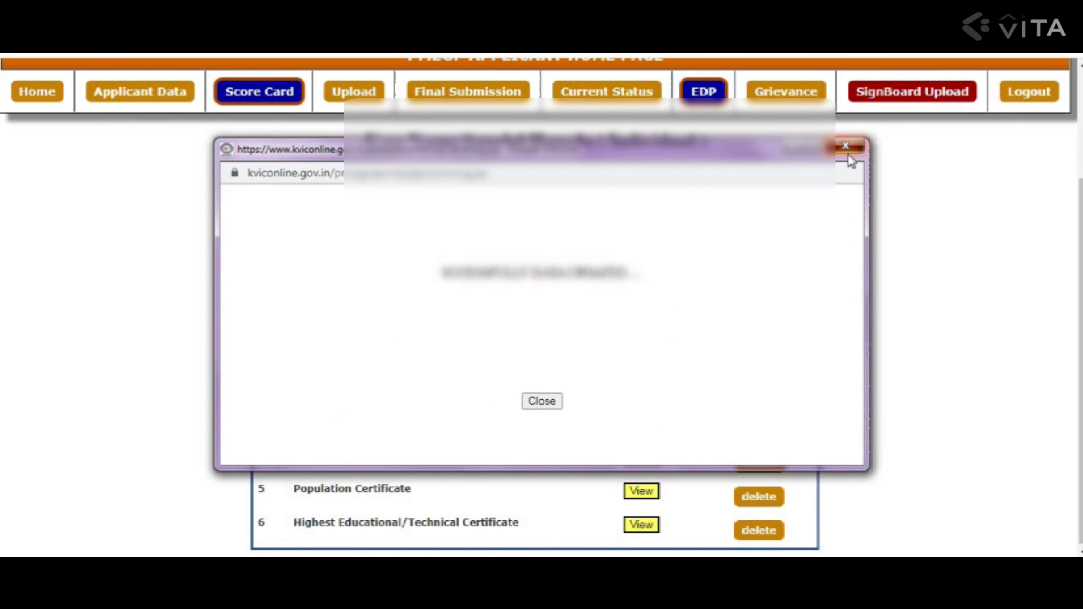
{"action": "left_click", "coordinate": [846, 148]}
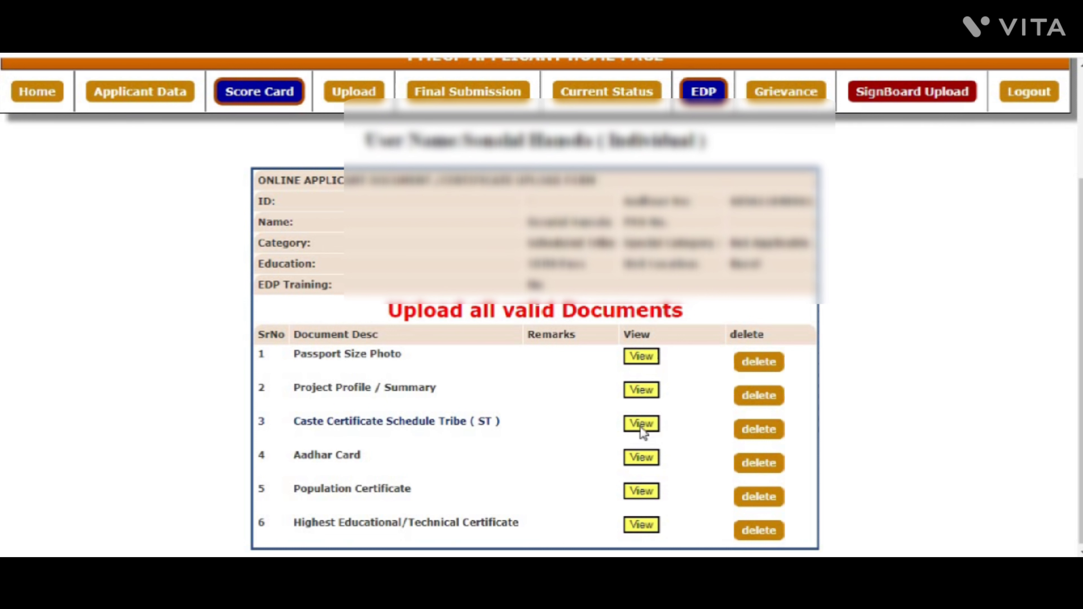
{"action": "left_click", "coordinate": [642, 427]}
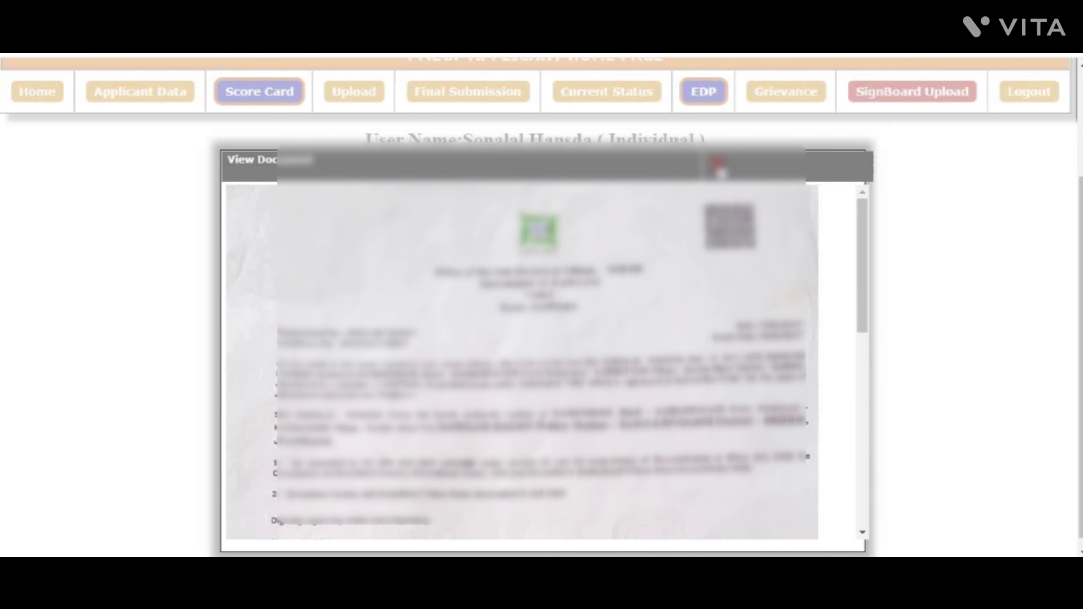
{"action": "left_click", "coordinate": [718, 164]}
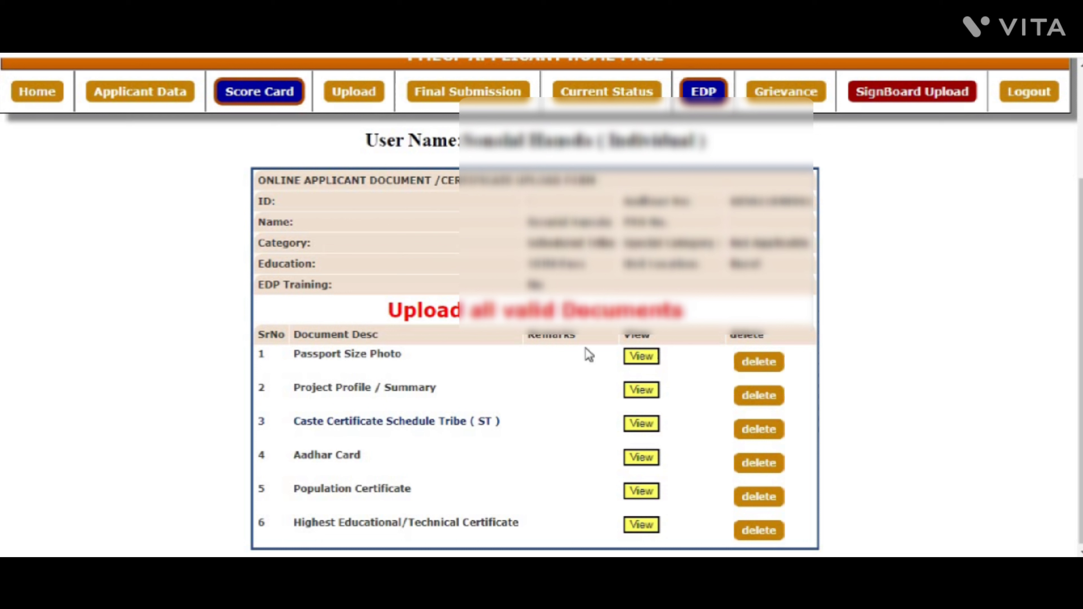
- Open the PMEGP score card and examine the Personal Details criteria for age and number of dependencies
{"action": "left_click", "coordinate": [258, 100]}
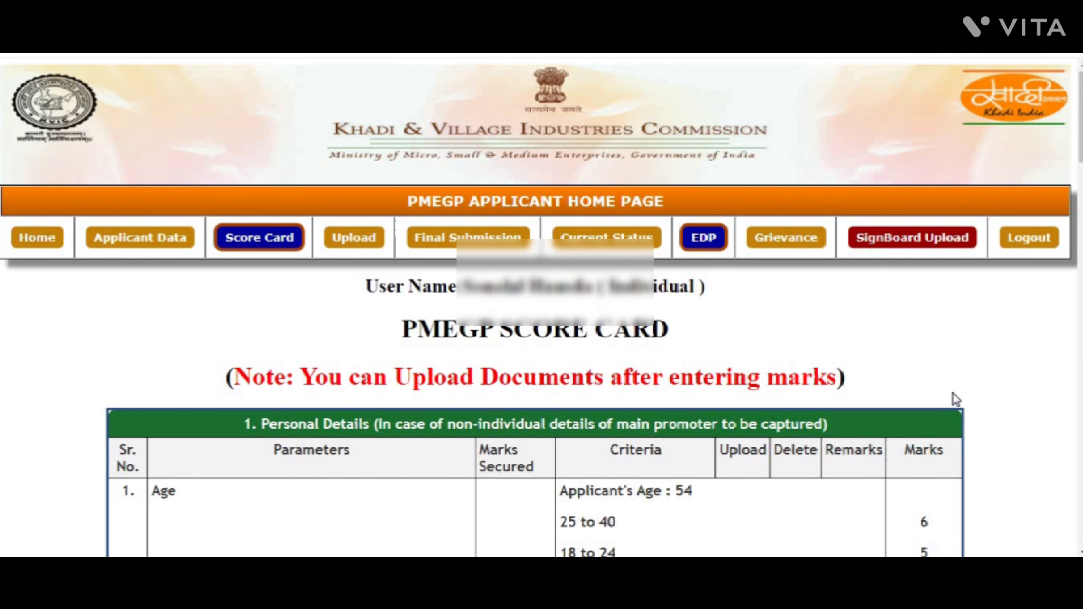
{"action": "scroll", "coordinate": [953, 394], "scroll_direction": "down", "scroll_amount": 2}
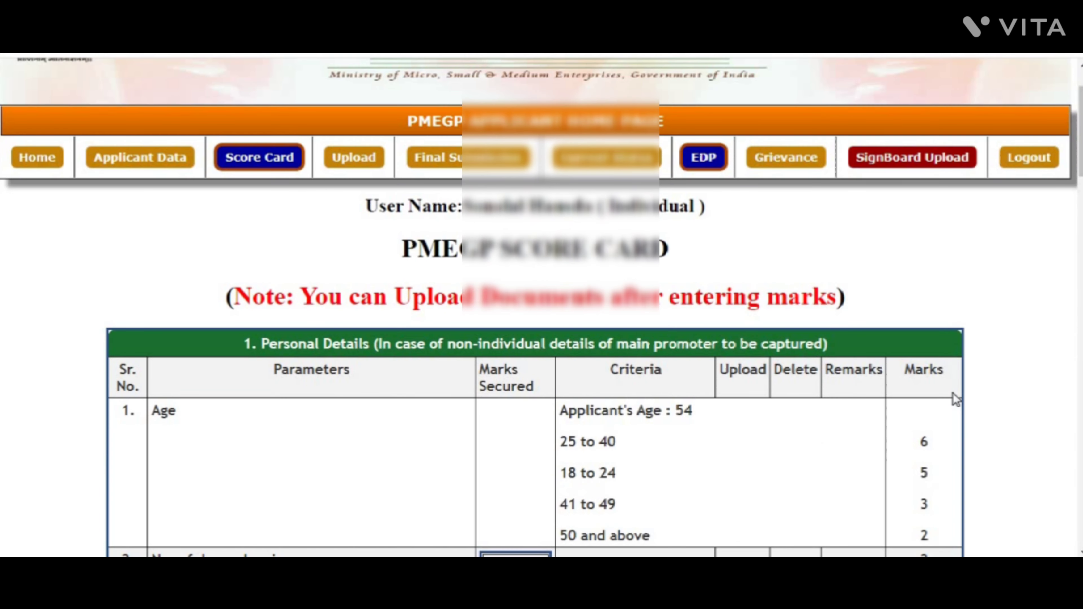
{"action": "scroll", "coordinate": [954, 399], "scroll_direction": "down", "scroll_amount": 2}
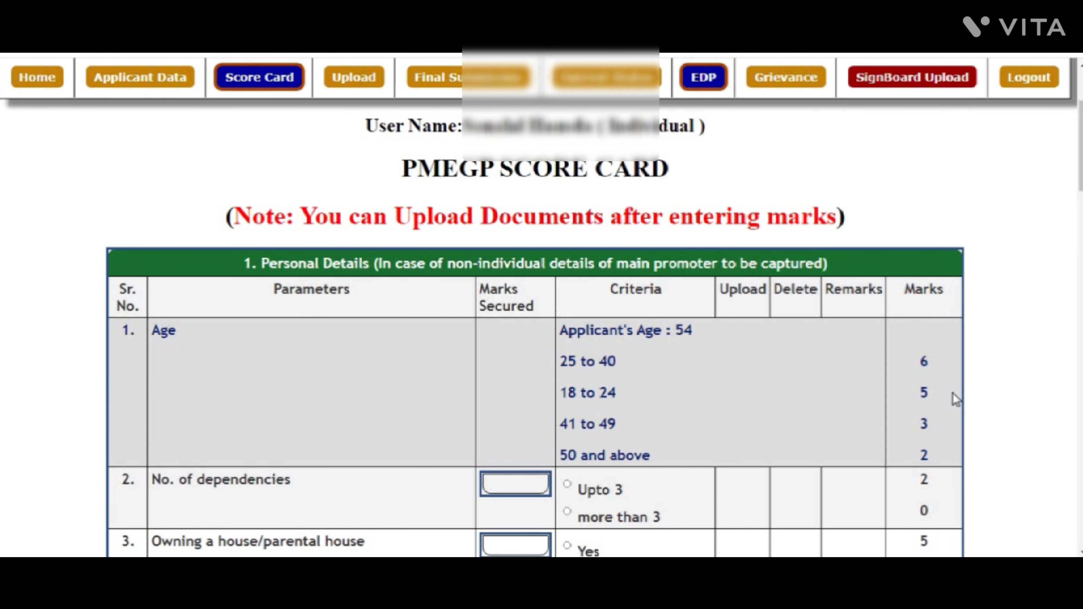
{"action": "scroll", "coordinate": [952, 394], "scroll_direction": "down", "scroll_amount": 2}
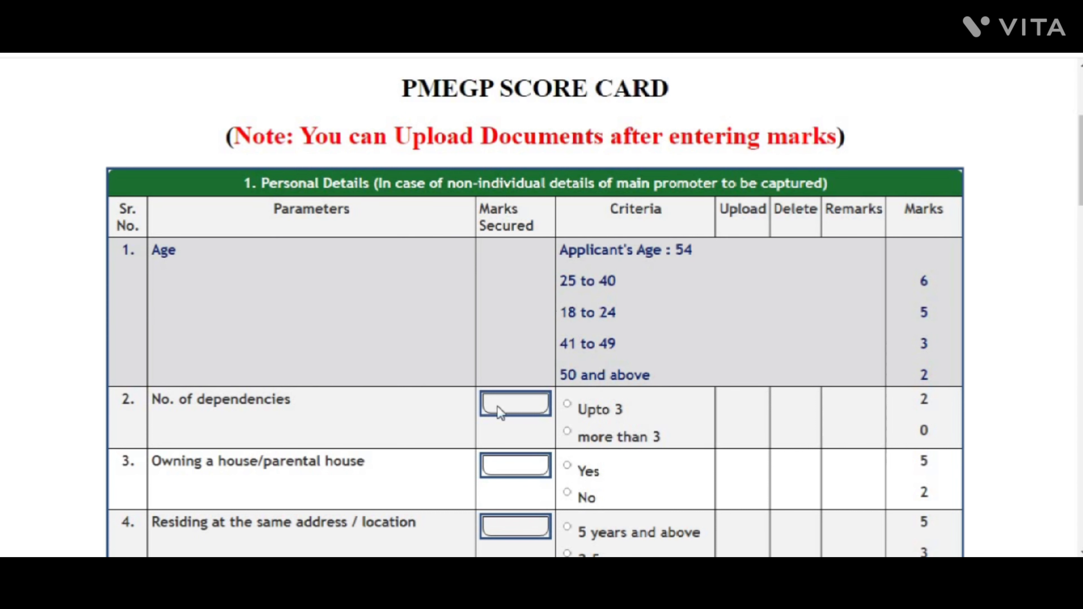
{"action": "scroll", "coordinate": [350, 412], "scroll_direction": "down", "scroll_amount": 2}
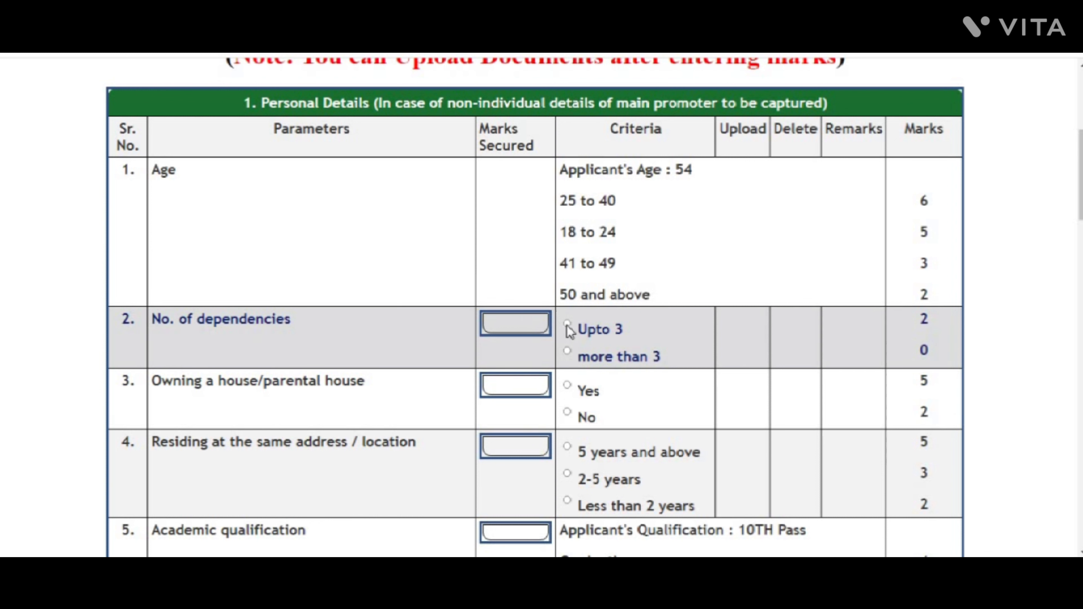
- In the score card, set No. of dependencies to Upto 3 and Owning a house/parental house to Yes
{"action": "scroll", "coordinate": [742, 387], "scroll_direction": "down", "scroll_amount": 2}
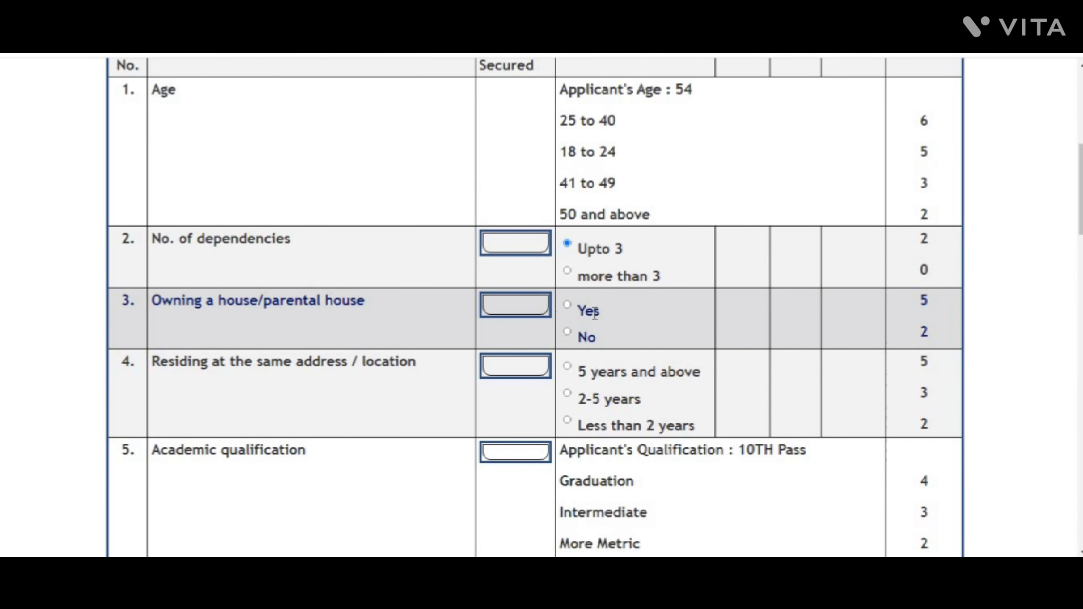
{"action": "left_click", "coordinate": [569, 307]}
{"action": "scroll", "coordinate": [573, 348], "scroll_direction": "down", "scroll_amount": 2}
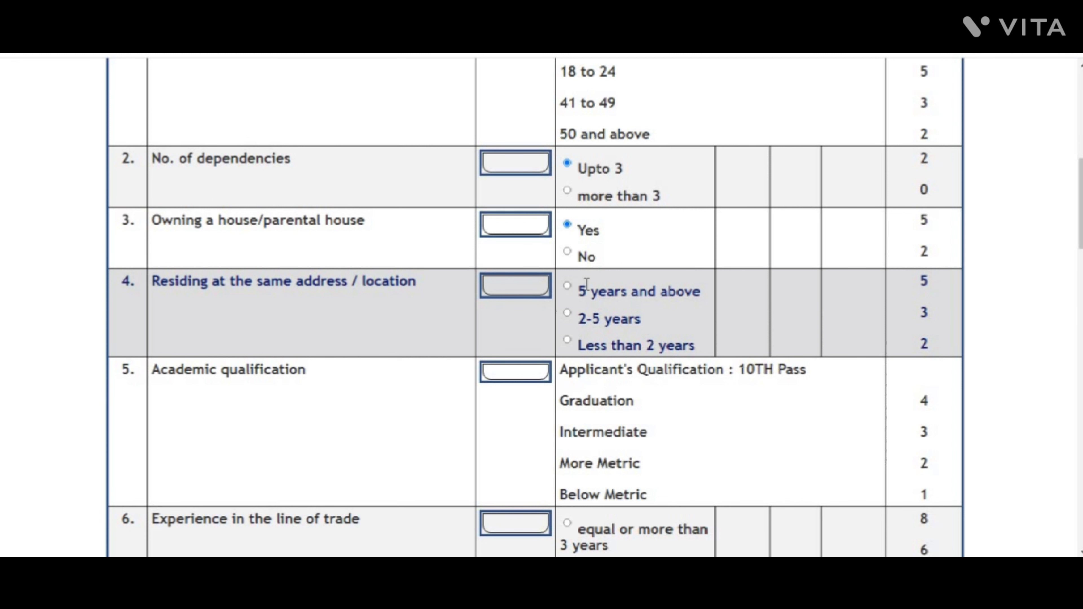
- Set Residing at the same address to 5 years and above, and Experience in the line of trade to equal or more than 3 years
{"action": "left_click", "coordinate": [568, 284]}
{"action": "scroll", "coordinate": [588, 298], "scroll_direction": "down", "scroll_amount": 2}
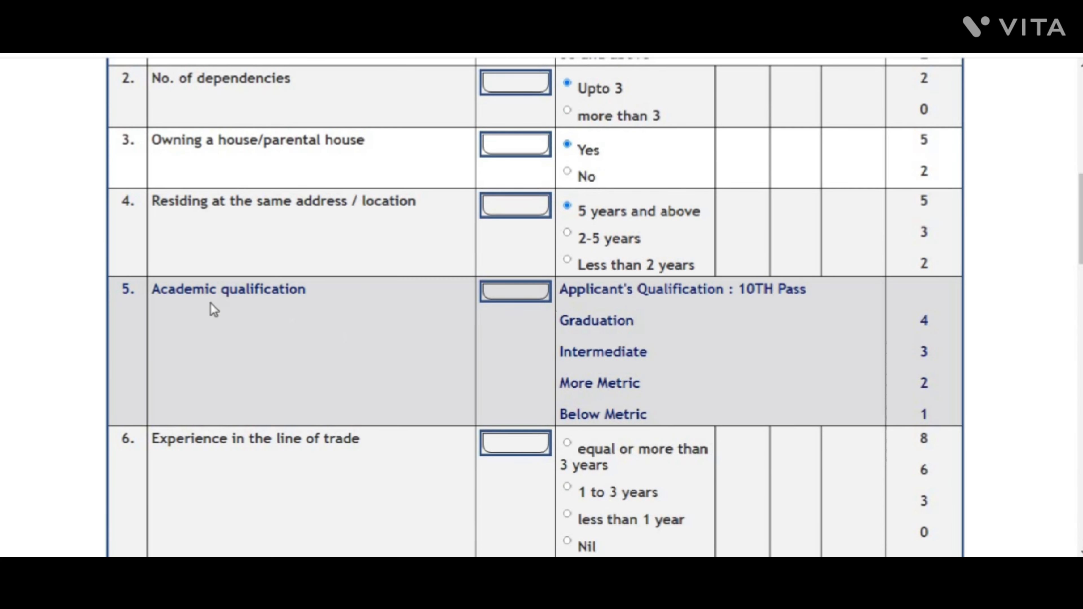
{"action": "scroll", "coordinate": [207, 308], "scroll_direction": "down", "scroll_amount": 2}
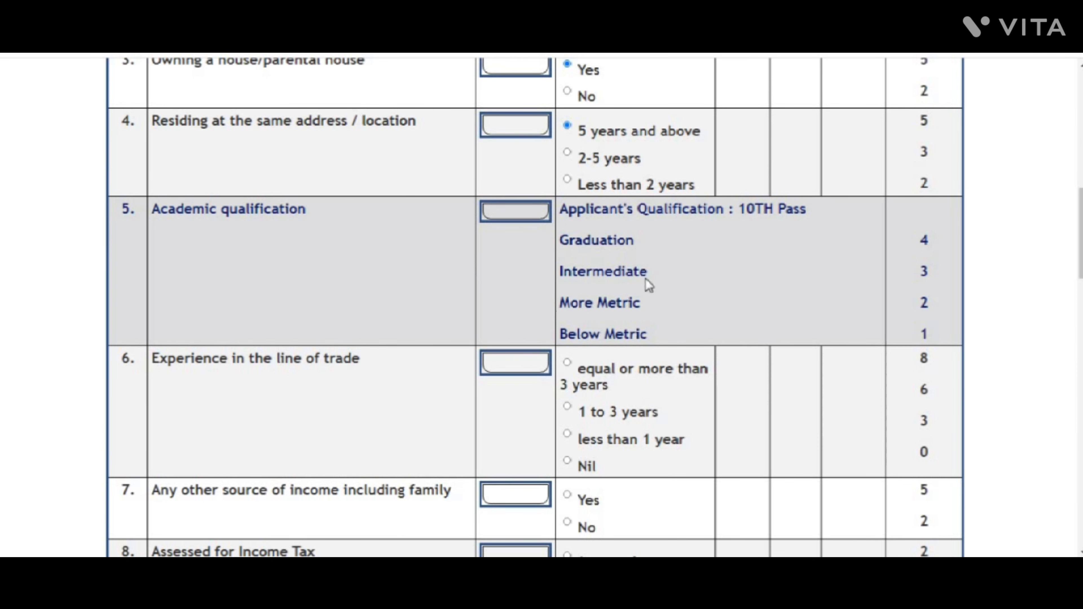
{"action": "scroll", "coordinate": [739, 277], "scroll_direction": "down", "scroll_amount": 2}
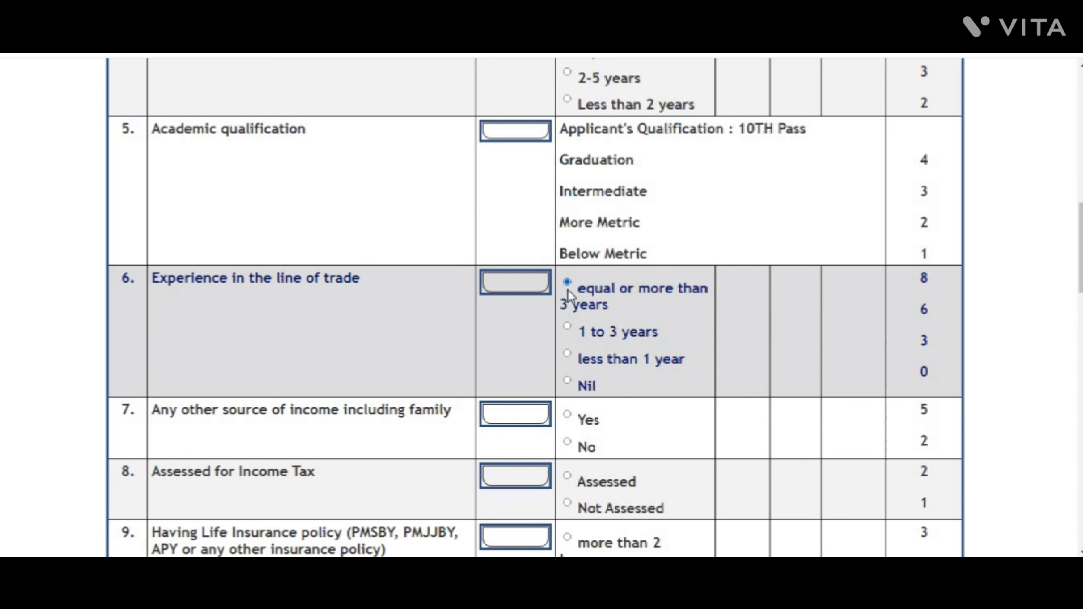
{"action": "scroll", "coordinate": [607, 270], "scroll_direction": "down", "scroll_amount": 2}
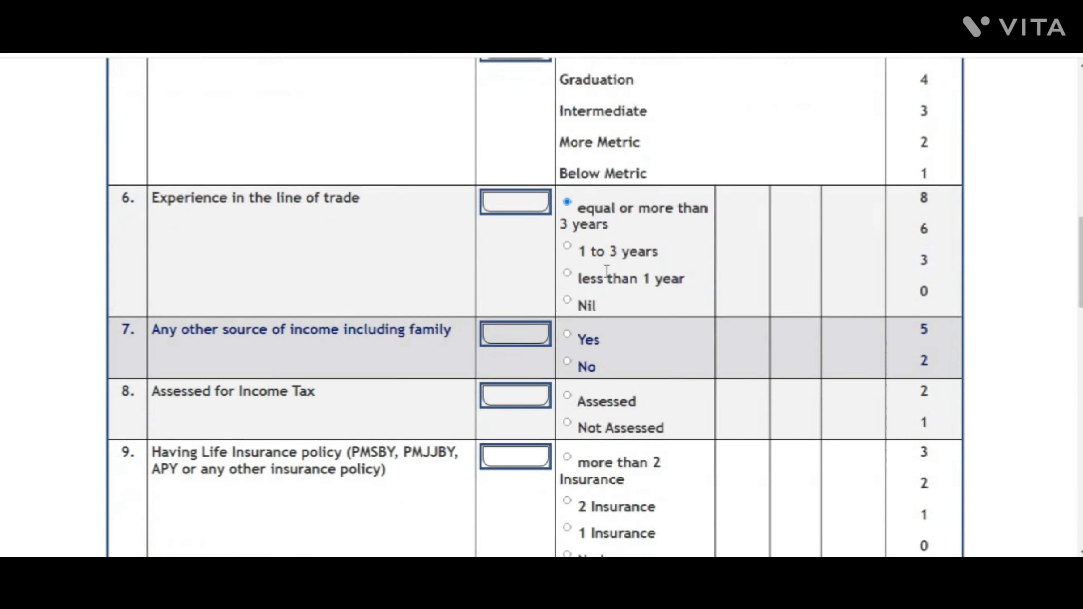
{"action": "scroll", "coordinate": [568, 169], "scroll_direction": "down", "scroll_amount": 2}
{"action": "scroll", "coordinate": [629, 234], "scroll_direction": "up", "scroll_amount": 2}
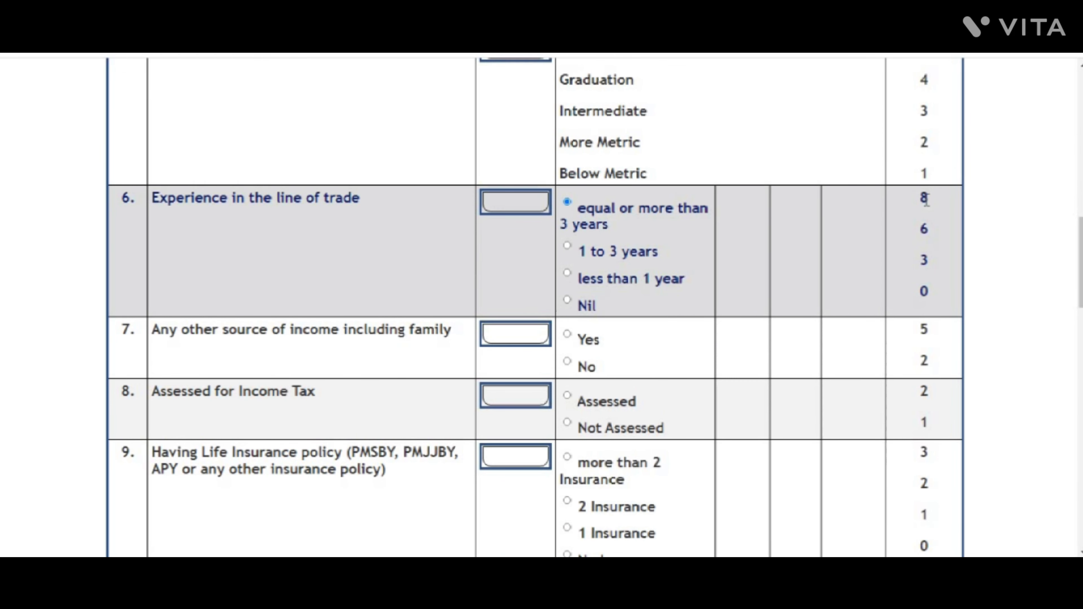
{"action": "double_click", "coordinate": [925, 198]}
- Set Any other source of income including family to Yes and Assessed for Income Tax to Not Assessed
{"action": "scroll", "coordinate": [517, 302], "scroll_direction": "down", "scroll_amount": 2}
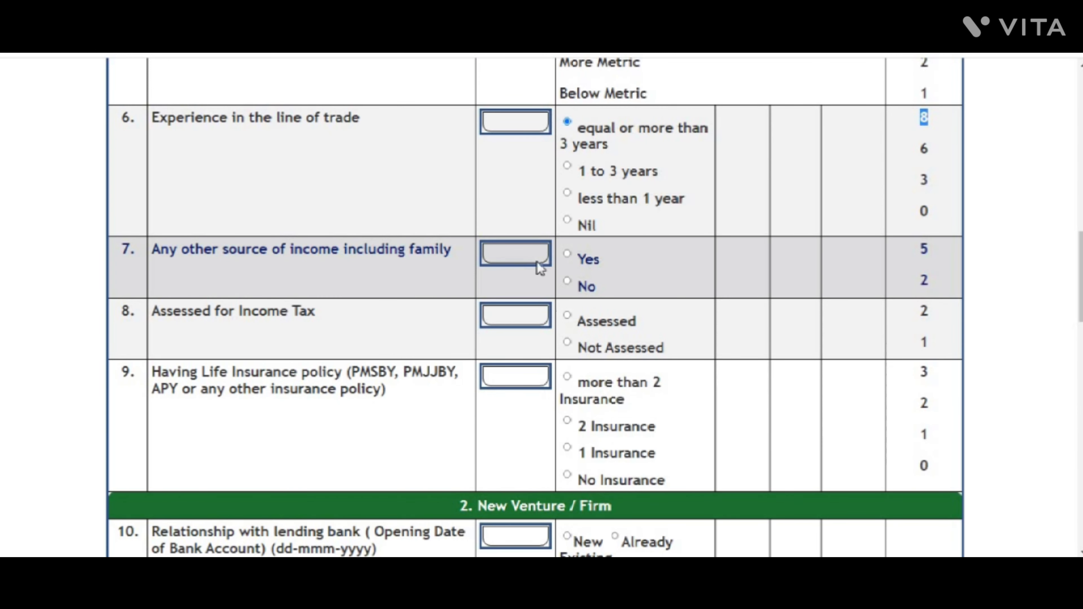
{"action": "left_click", "coordinate": [576, 258]}
{"action": "left_click", "coordinate": [567, 255]}
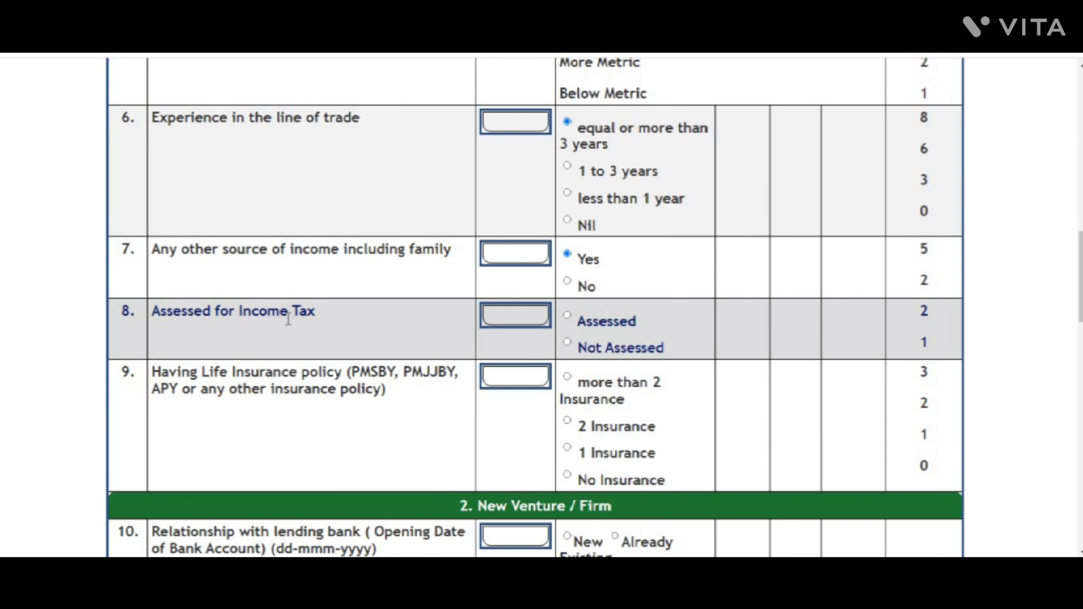
{"action": "left_click", "coordinate": [567, 316]}
{"action": "left_click", "coordinate": [567, 343]}
- Set the Life Insurance policy criterion to No Insurance
{"action": "scroll", "coordinate": [713, 341], "scroll_direction": "down", "scroll_amount": 2}
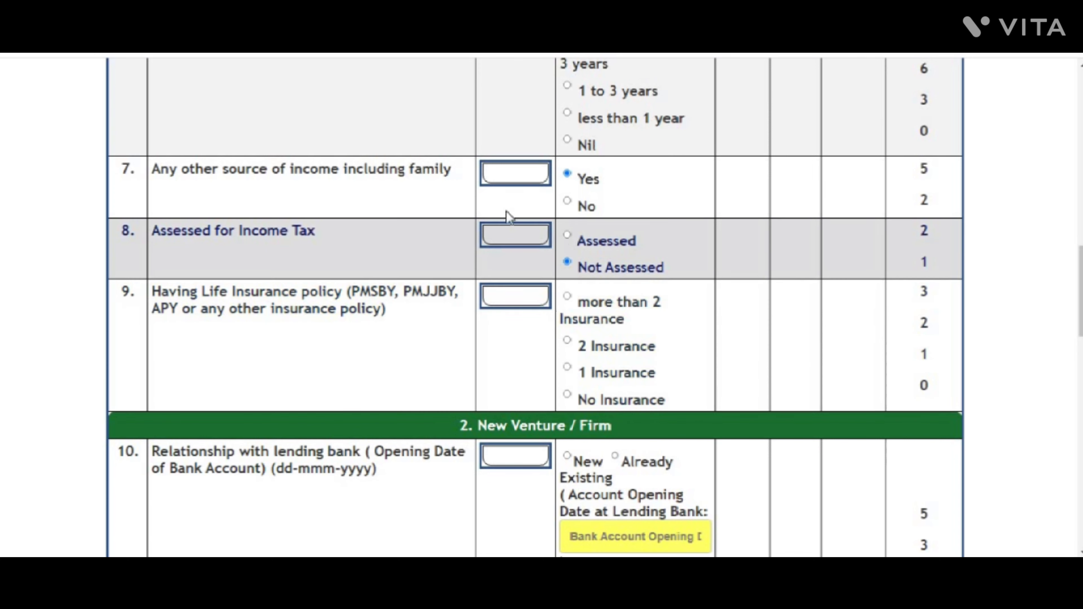
{"action": "scroll", "coordinate": [339, 317], "scroll_direction": "down", "scroll_amount": 2}
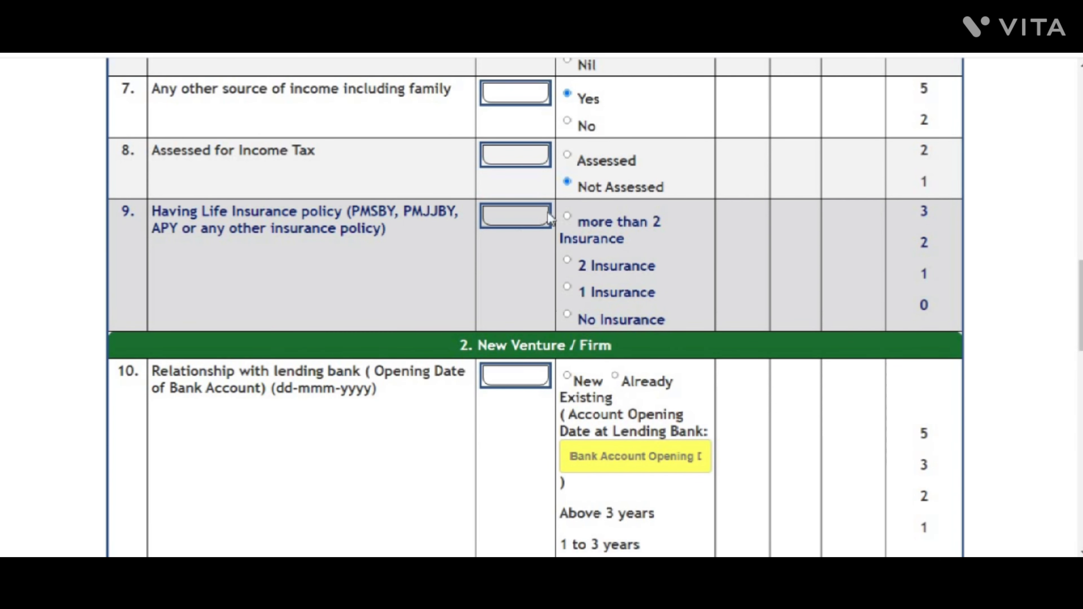
{"action": "left_click", "coordinate": [567, 315]}
- Set the relationship with the lending bank to Already Existing, with 07-Feb-2014 as the account opening date
{"action": "scroll", "coordinate": [674, 314], "scroll_direction": "down", "scroll_amount": 2}
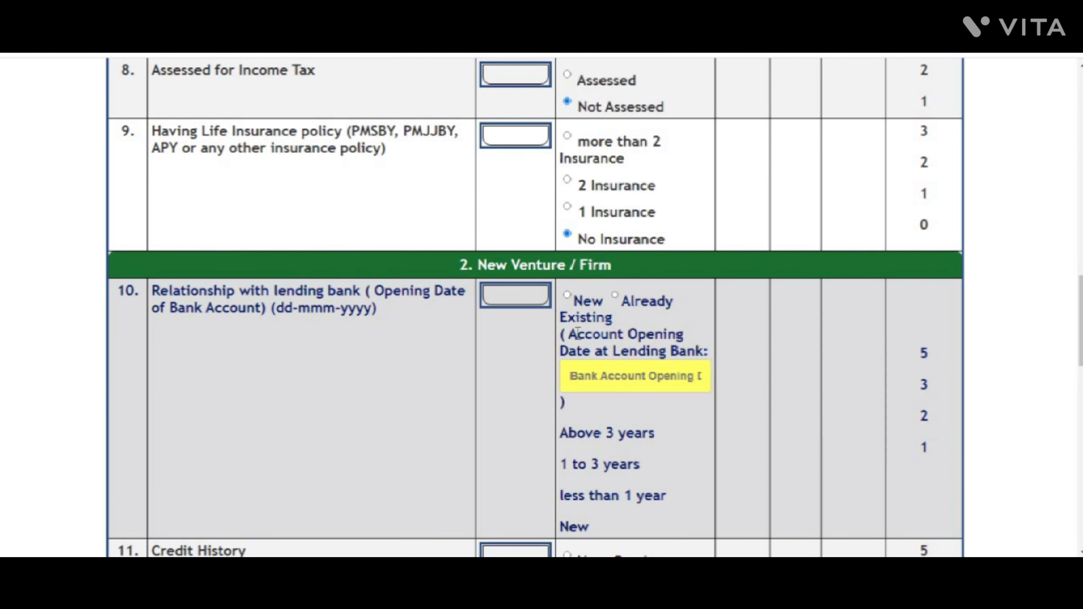
{"action": "scroll", "coordinate": [627, 363], "scroll_direction": "down", "scroll_amount": 2}
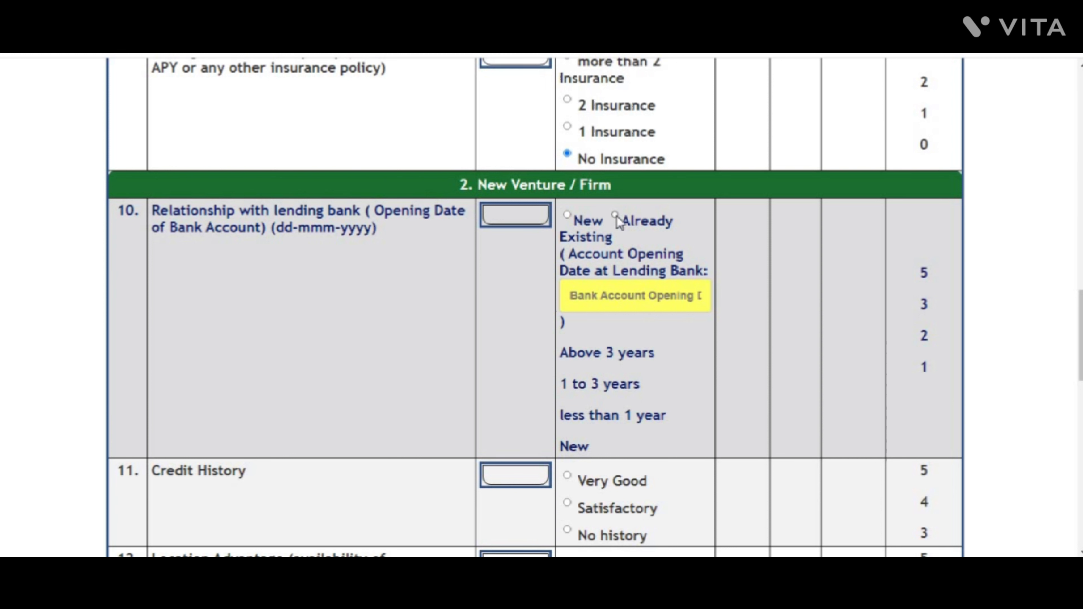
{"action": "left_click", "coordinate": [640, 294]}
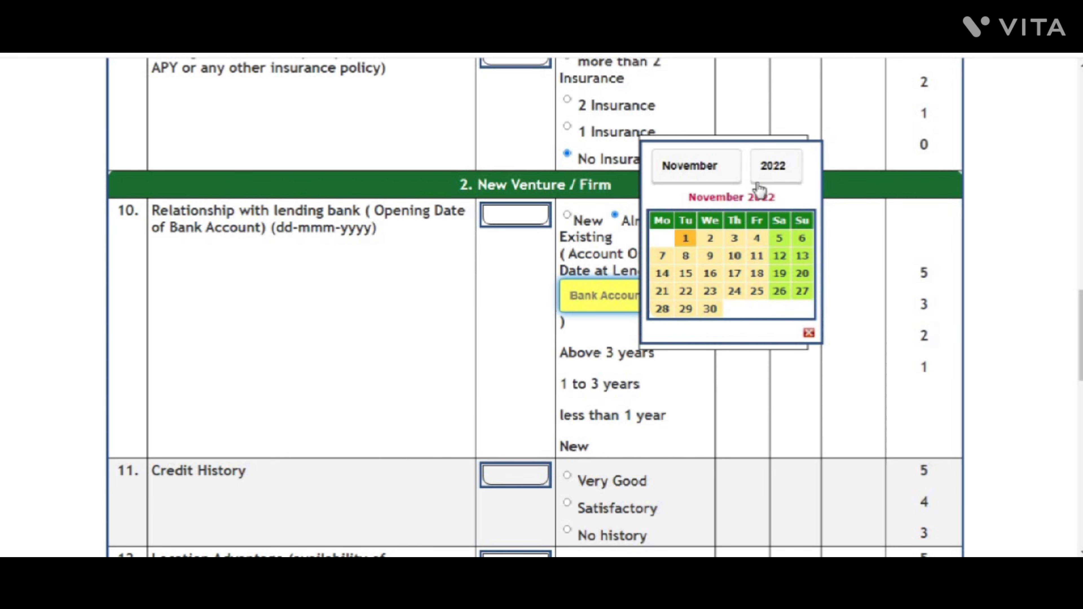
{"action": "left_click", "coordinate": [763, 171]}
{"action": "left_click", "coordinate": [770, 333]}
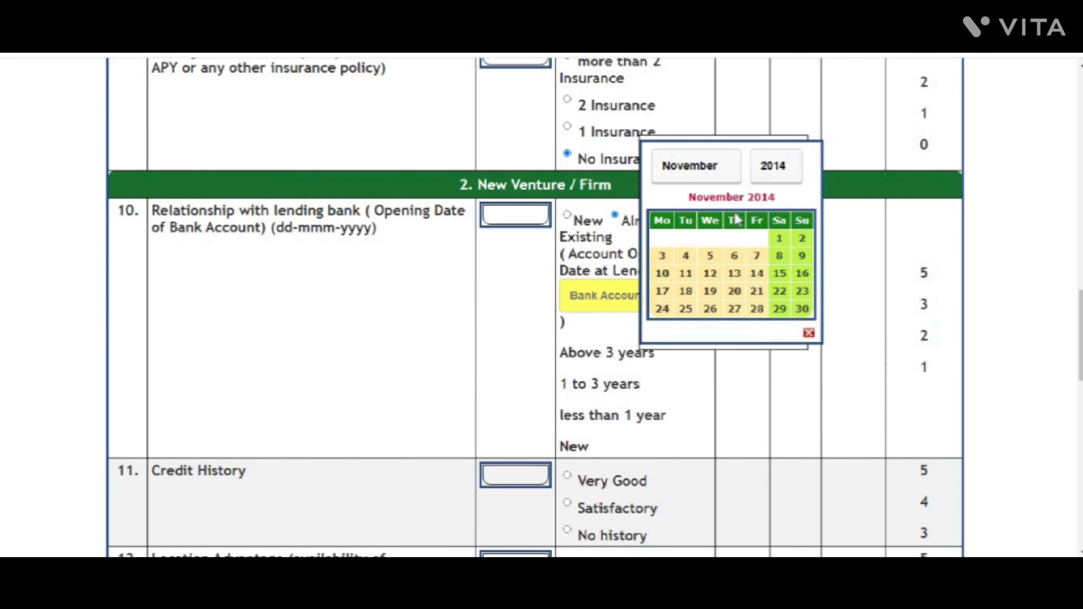
{"action": "left_click", "coordinate": [710, 175]}
{"action": "left_click", "coordinate": [687, 204]}
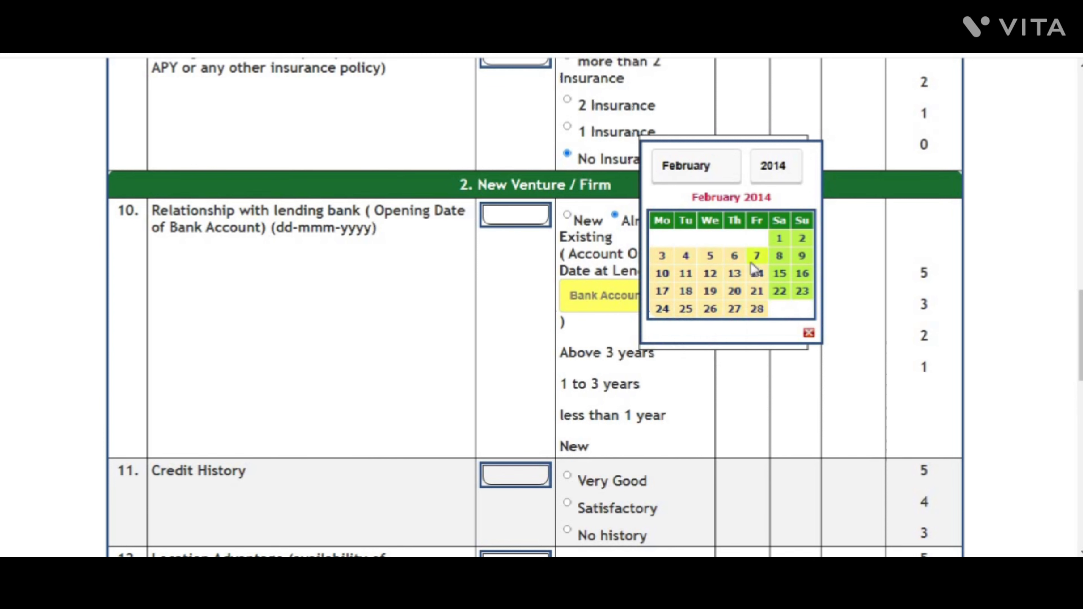
{"action": "left_click", "coordinate": [756, 255]}
- Set Credit History to Very Good and Location Advantage to Yes in the New Venture / Firm section
{"action": "scroll", "coordinate": [852, 365], "scroll_direction": "down", "scroll_amount": 2}
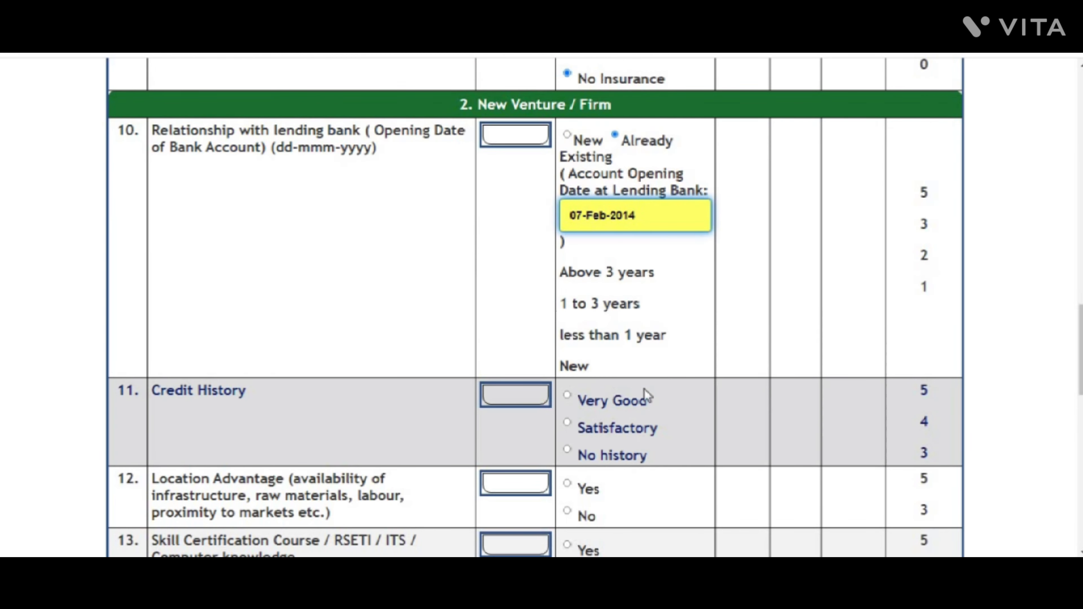
{"action": "scroll", "coordinate": [550, 365], "scroll_direction": "down", "scroll_amount": 2}
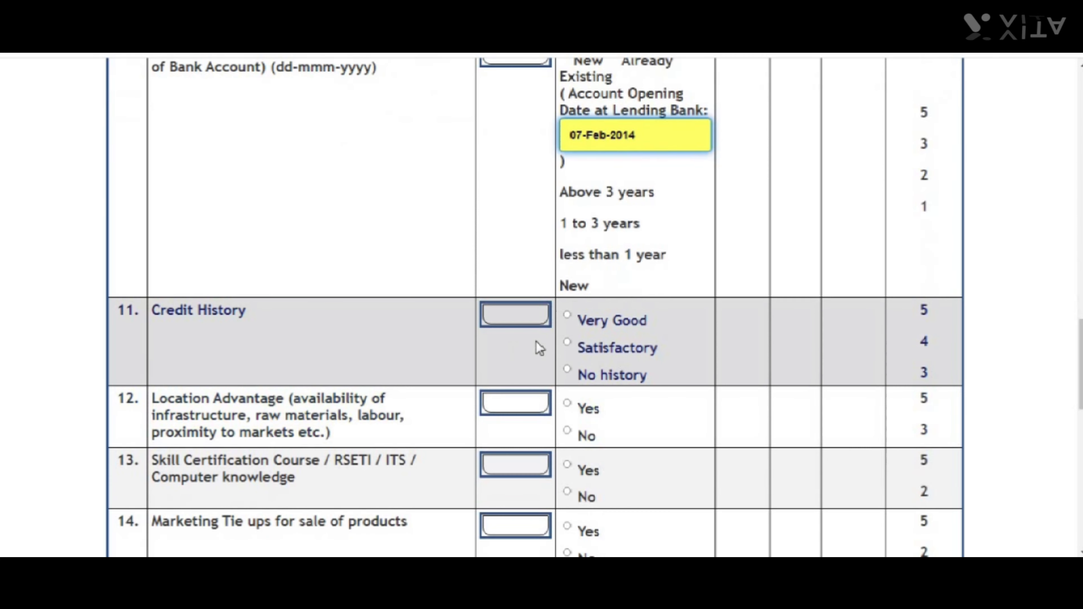
{"action": "left_click", "coordinate": [566, 316]}
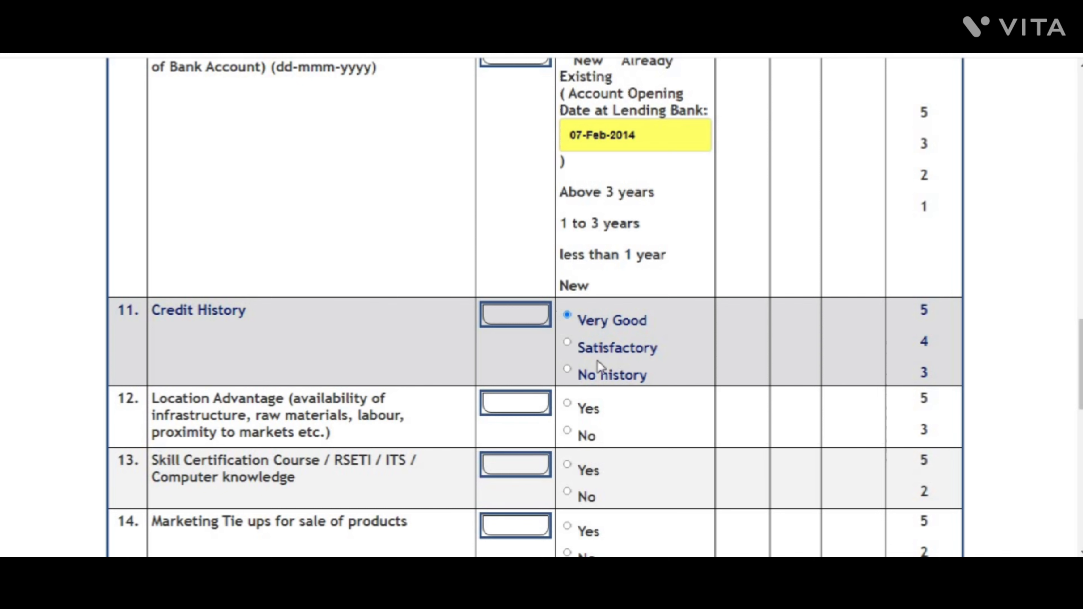
{"action": "scroll", "coordinate": [651, 355], "scroll_direction": "down", "scroll_amount": 2}
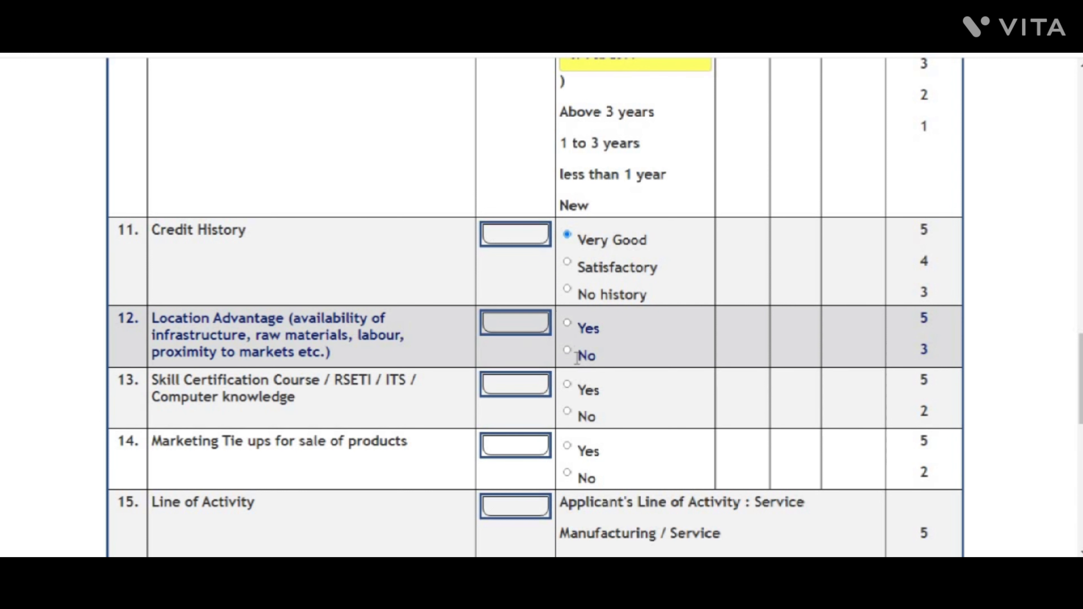
{"action": "left_click", "coordinate": [572, 325]}
- Set Skill Certification Course to No and Marketing Tie ups for sale of products to Yes
{"action": "scroll", "coordinate": [660, 341], "scroll_direction": "down", "scroll_amount": 2}
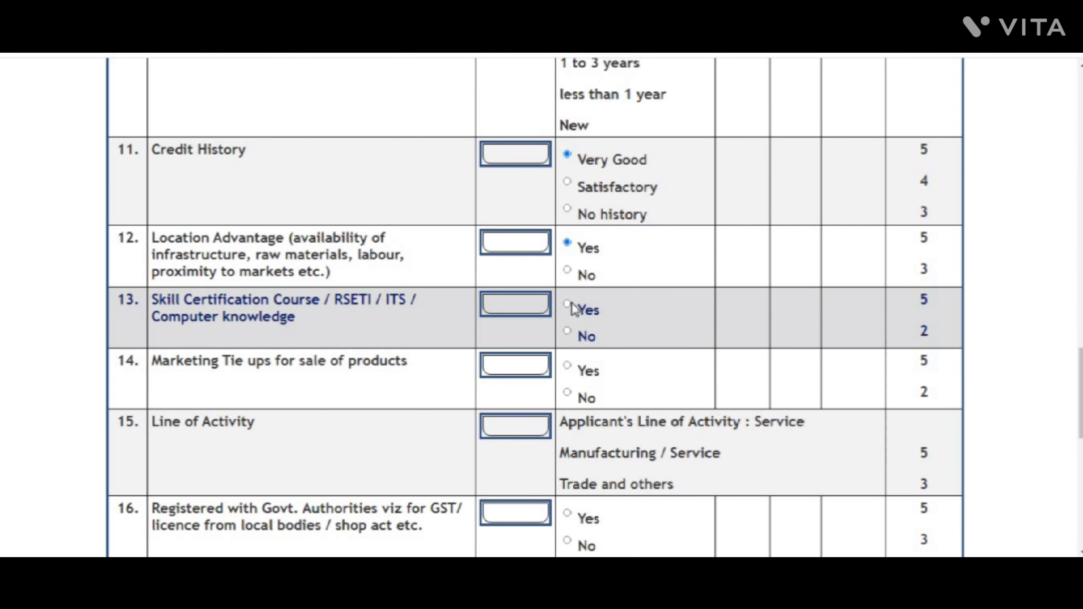
{"action": "left_click", "coordinate": [568, 331]}
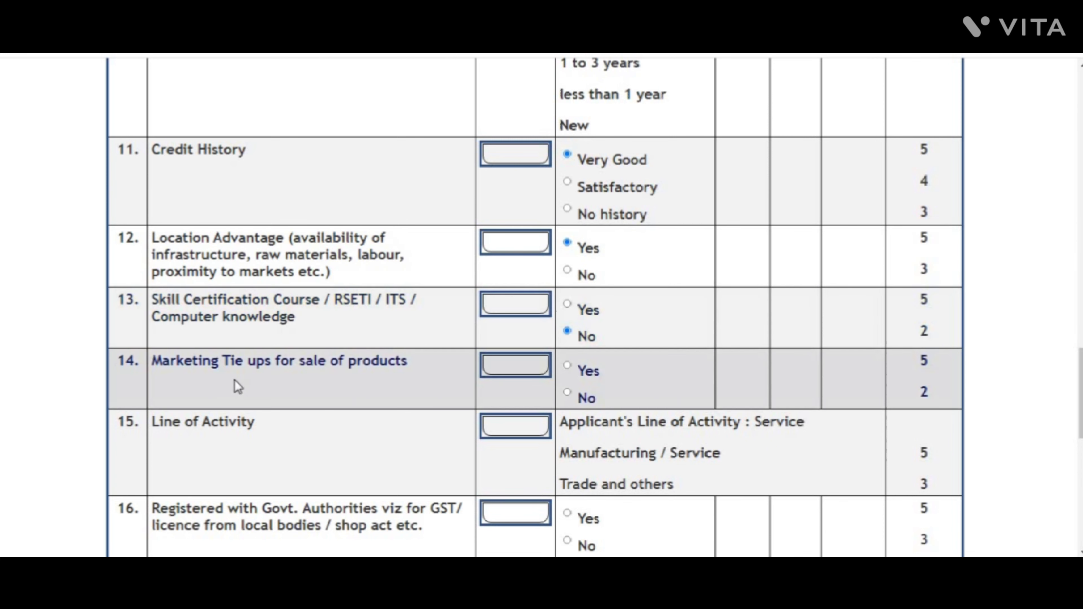
{"action": "scroll", "coordinate": [367, 372], "scroll_direction": "down", "scroll_amount": 2}
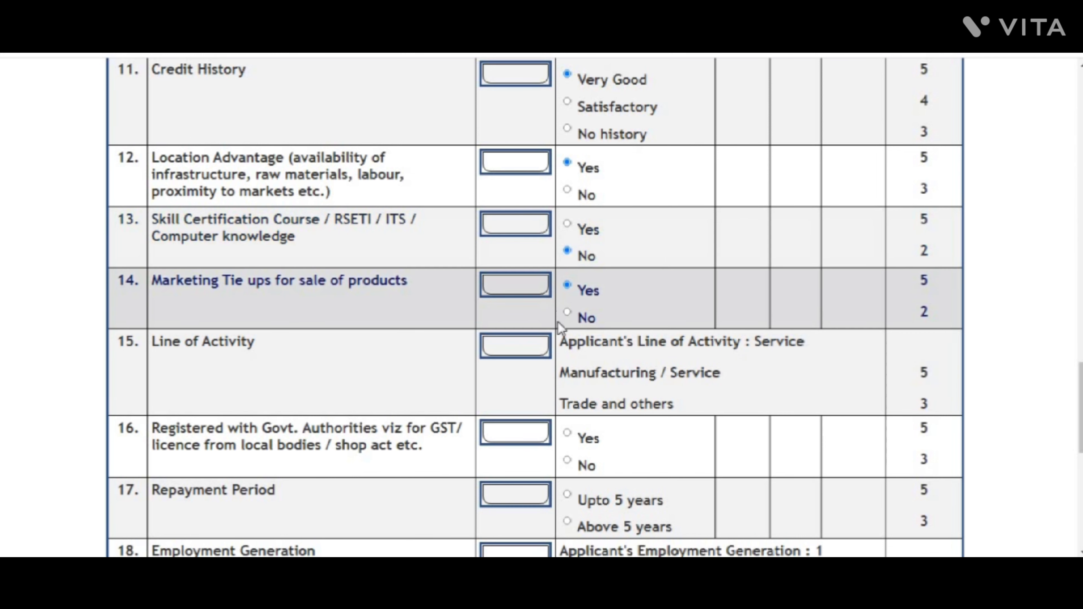
- Set Registered with Govt. Authorities to No and Repayment Period to Upto 5 years
{"action": "scroll", "coordinate": [558, 327], "scroll_direction": "down", "scroll_amount": 2}
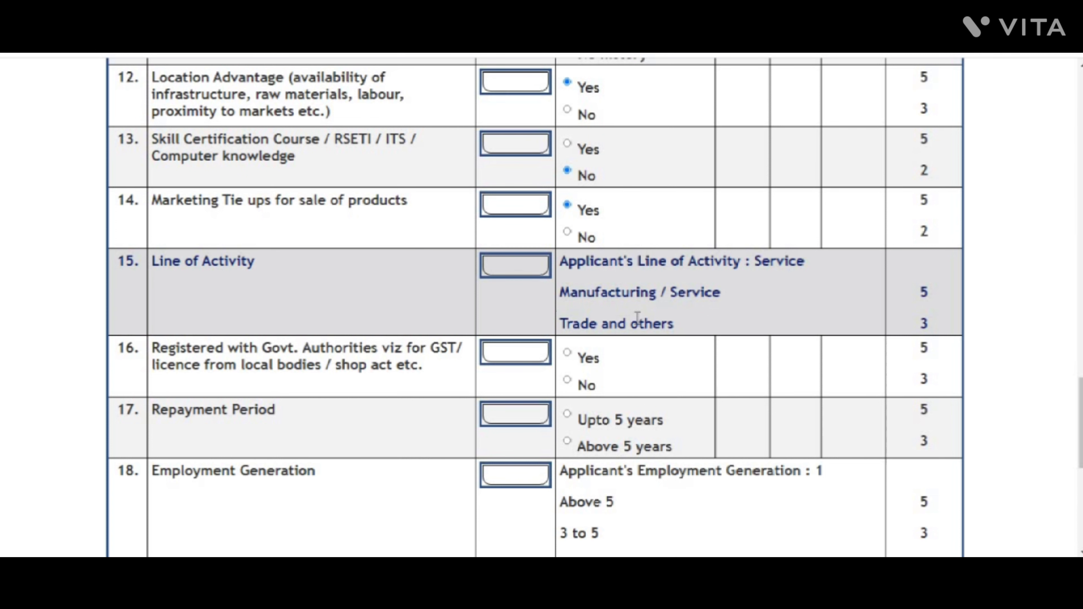
{"action": "scroll", "coordinate": [637, 315], "scroll_direction": "down", "scroll_amount": 2}
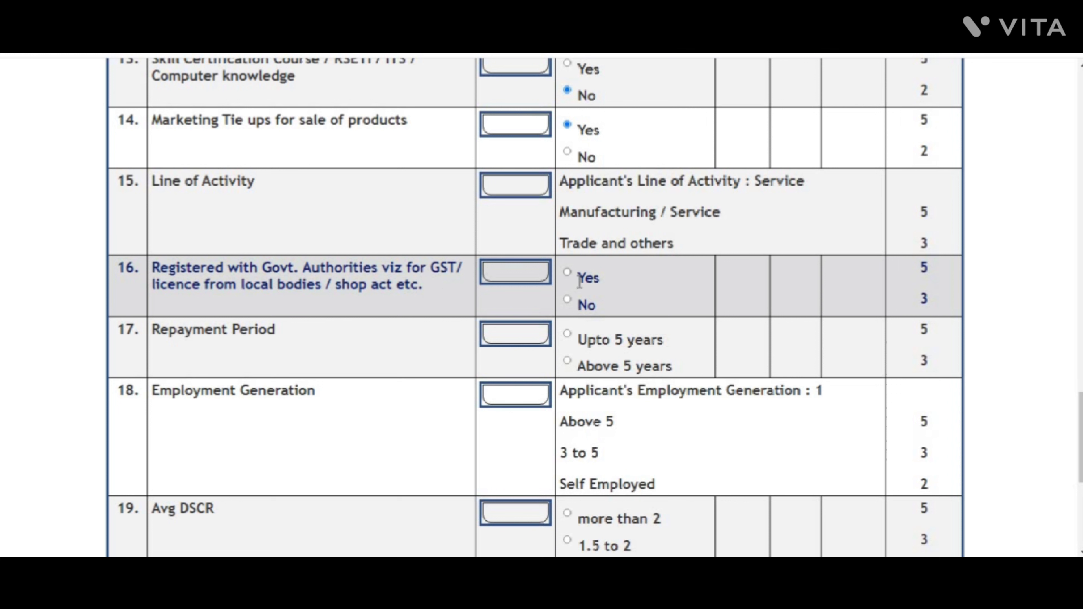
{"action": "left_click", "coordinate": [569, 300]}
{"action": "scroll", "coordinate": [694, 314], "scroll_direction": "down", "scroll_amount": 2}
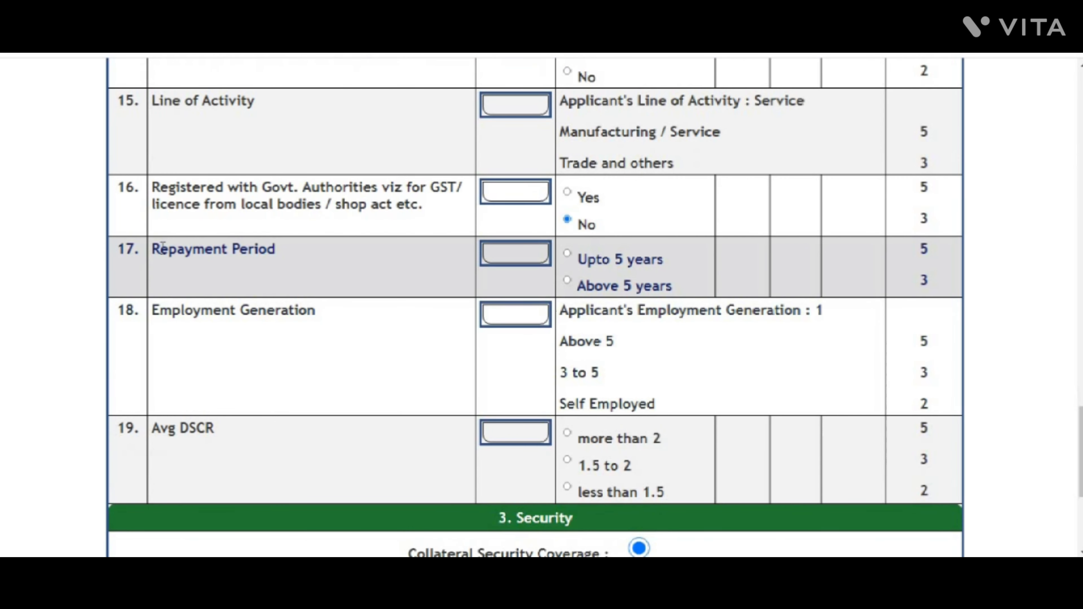
{"action": "left_click", "coordinate": [571, 256]}
{"action": "double_click", "coordinate": [939, 251]}
{"action": "double_click", "coordinate": [921, 280]}
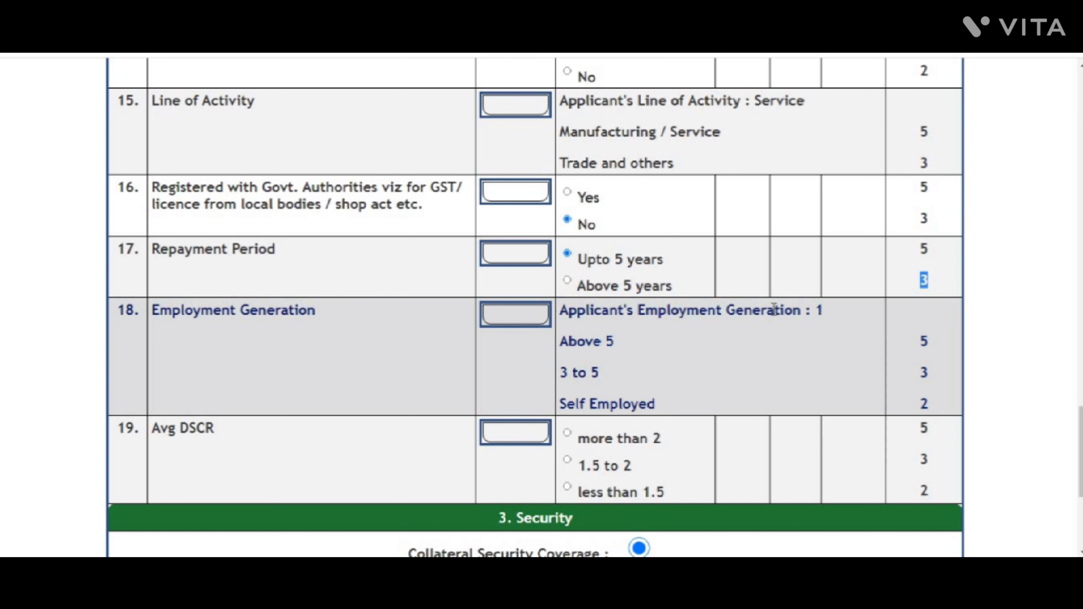
- Set Avg DSCR to 1.5 to 2 and Collateral Security Coverage to 100% & above
{"action": "double_click", "coordinate": [818, 314]}
{"action": "scroll", "coordinate": [810, 320], "scroll_direction": "down", "scroll_amount": 2}
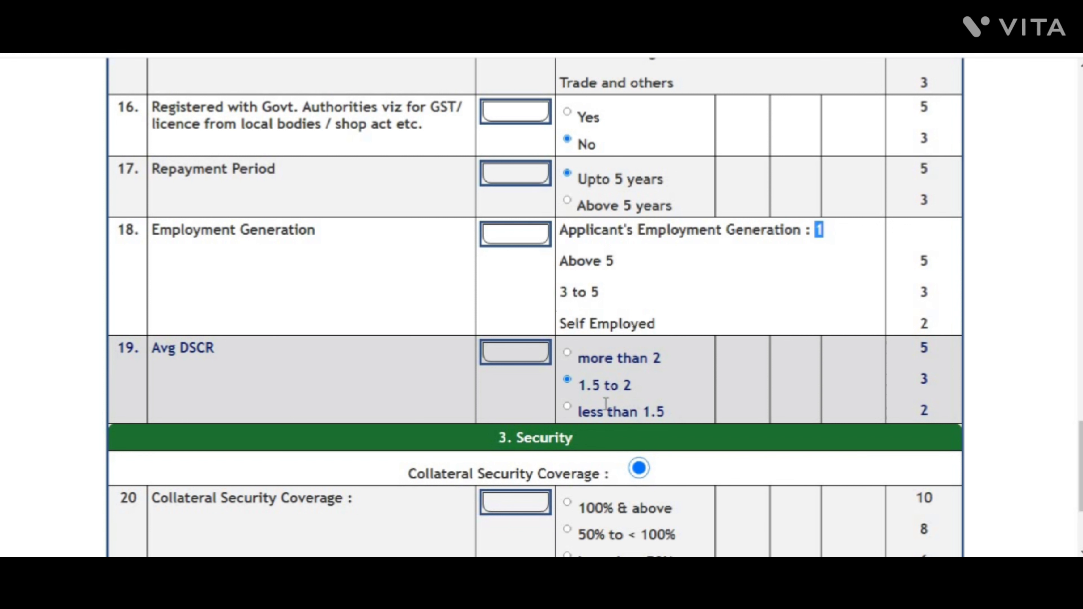
{"action": "scroll", "coordinate": [621, 387], "scroll_direction": "down", "scroll_amount": 2}
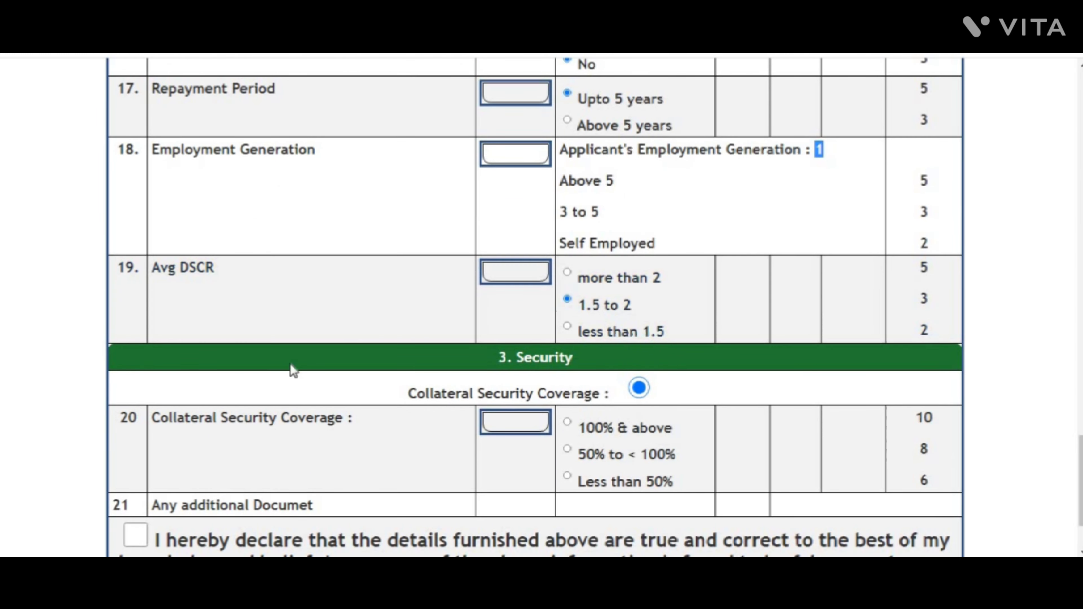
{"action": "scroll", "coordinate": [397, 399], "scroll_direction": "down", "scroll_amount": 2}
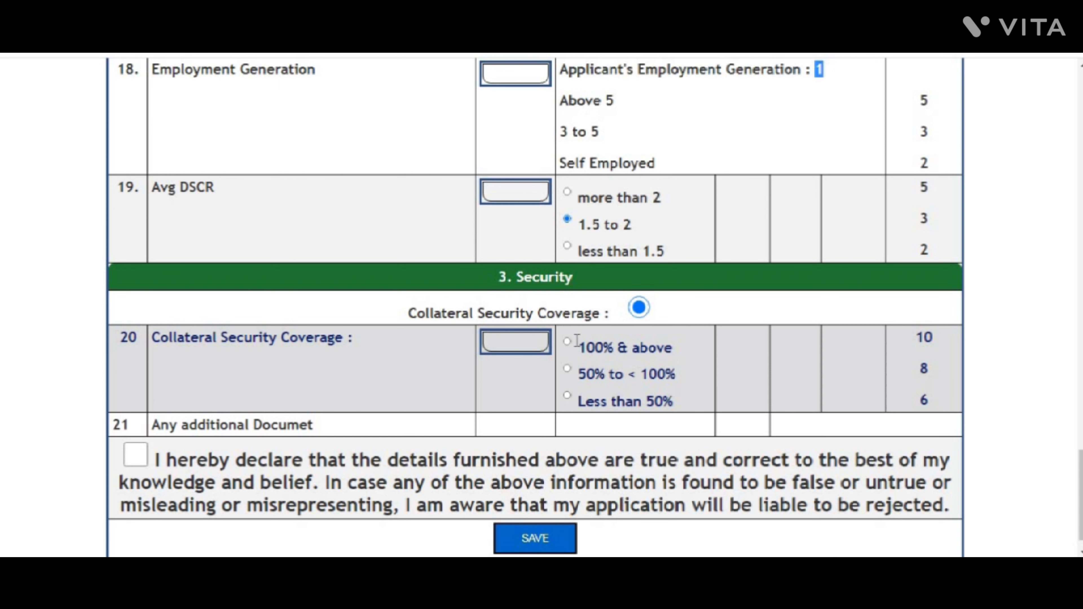
{"action": "left_click", "coordinate": [567, 344]}
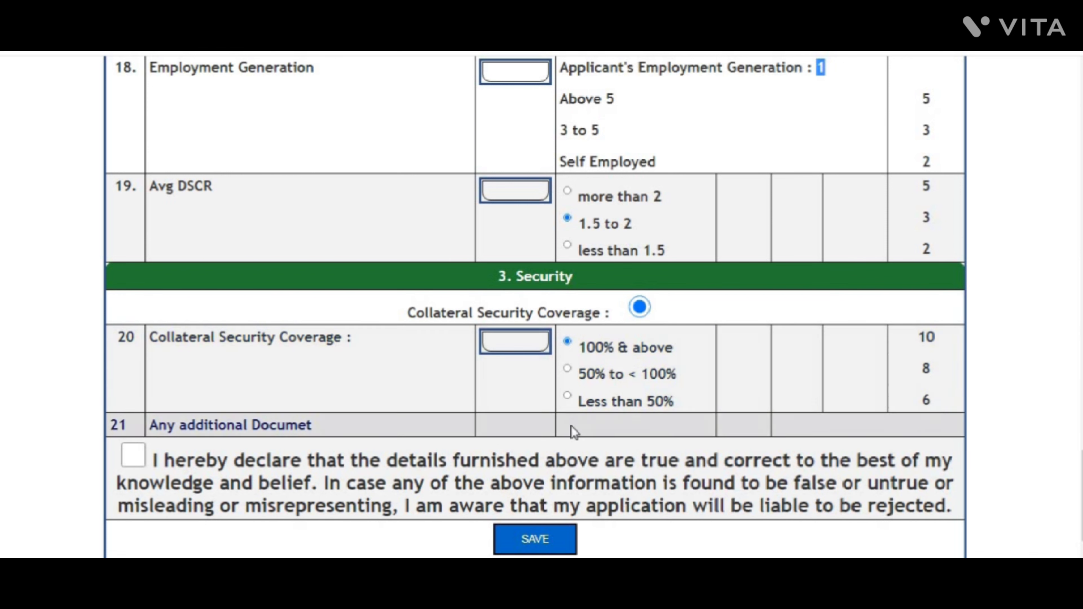
{"action": "left_click", "coordinate": [578, 403]}
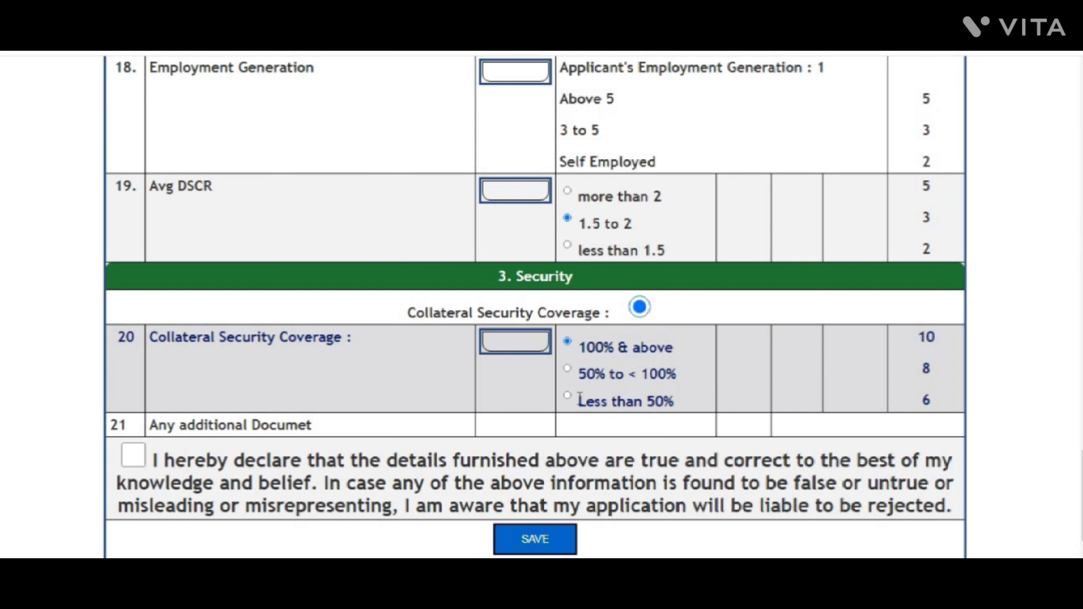
{"action": "left_click", "coordinate": [567, 395]}
{"action": "left_click", "coordinate": [567, 341]}
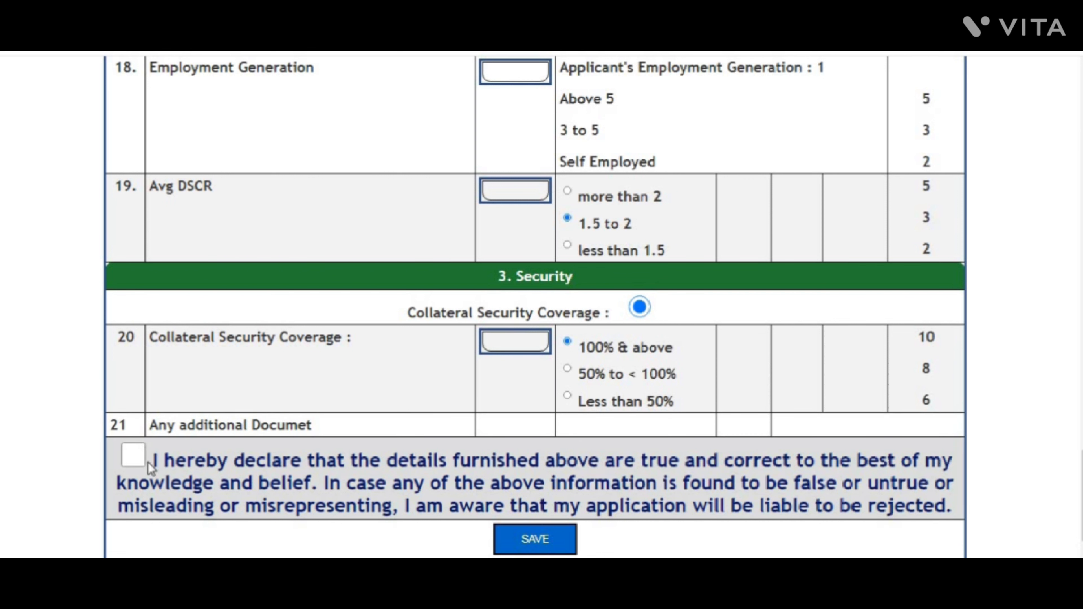
- Accept the declaration that the furnished details are true and save the score card
{"action": "left_click", "coordinate": [133, 455]}
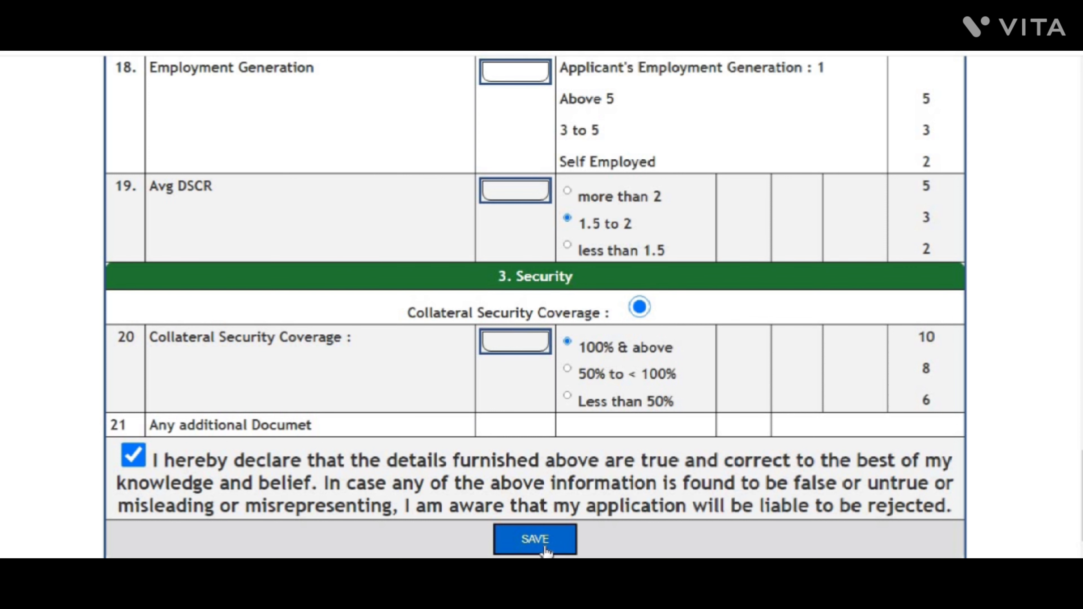
{"action": "left_click", "coordinate": [549, 548]}
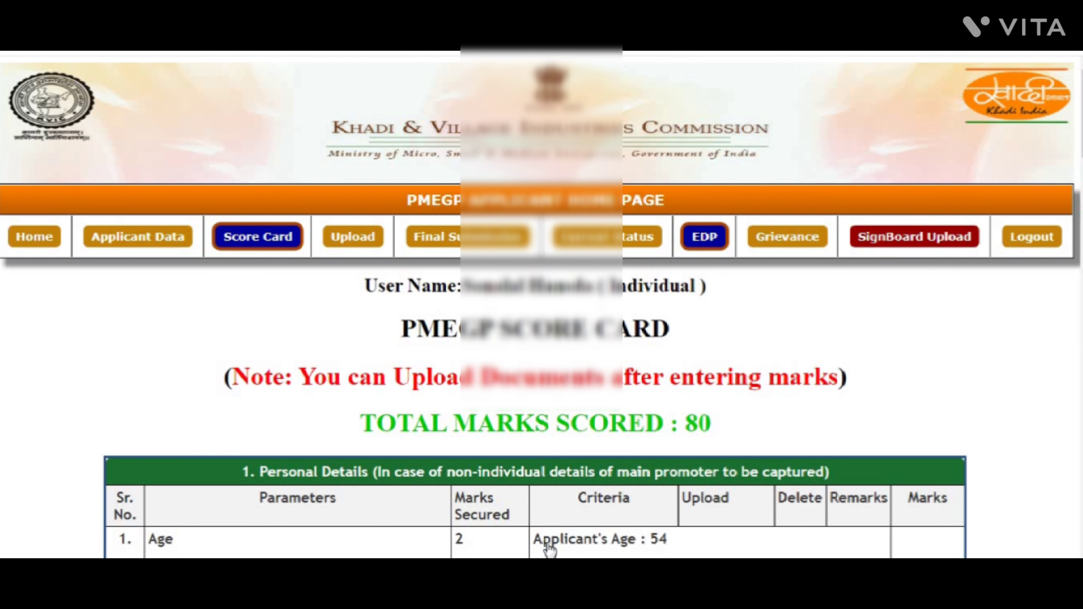
- Review the saved score card from Personal Details through Security, including the document upload option for each parameter
{"action": "scroll", "coordinate": [549, 550], "scroll_direction": "down", "scroll_amount": 8}
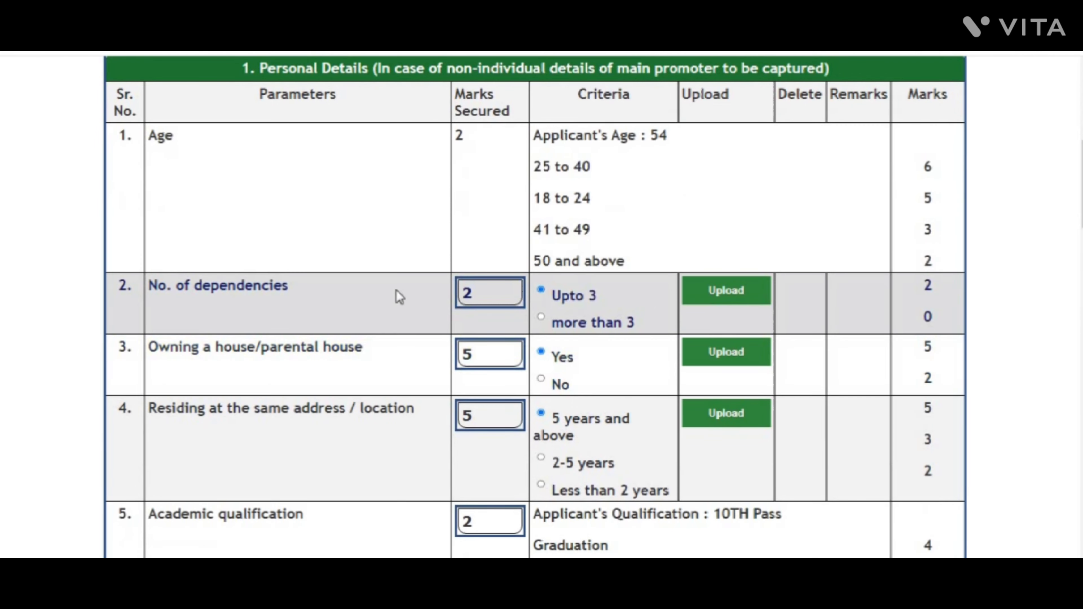
{"action": "scroll", "coordinate": [691, 440], "scroll_direction": "down", "scroll_amount": 3}
{"action": "scroll", "coordinate": [693, 444], "scroll_direction": "down", "scroll_amount": 9}
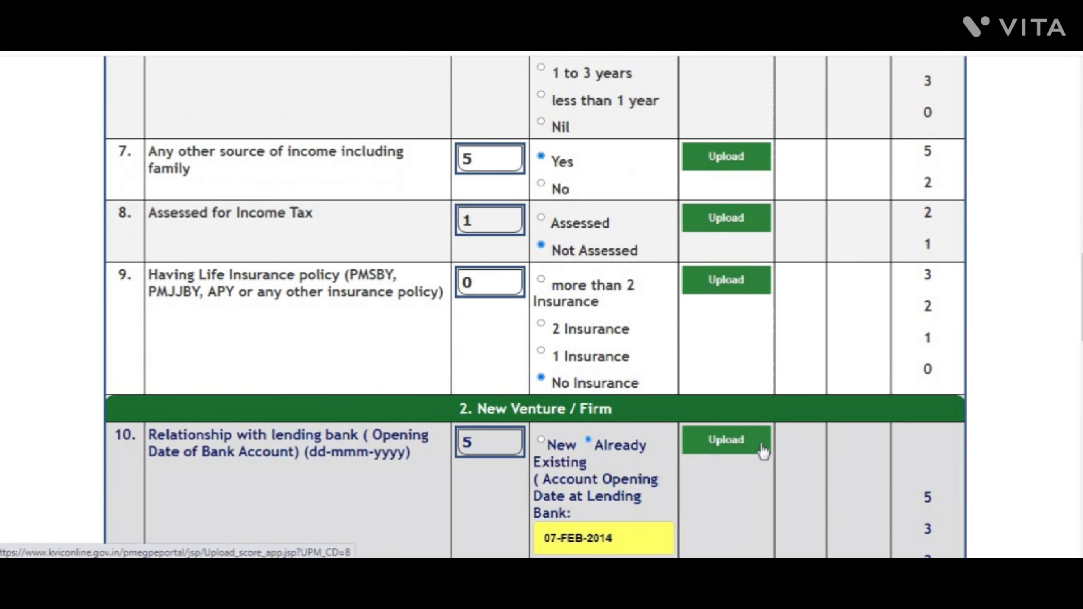
{"action": "scroll", "coordinate": [704, 448], "scroll_direction": "down", "scroll_amount": 5}
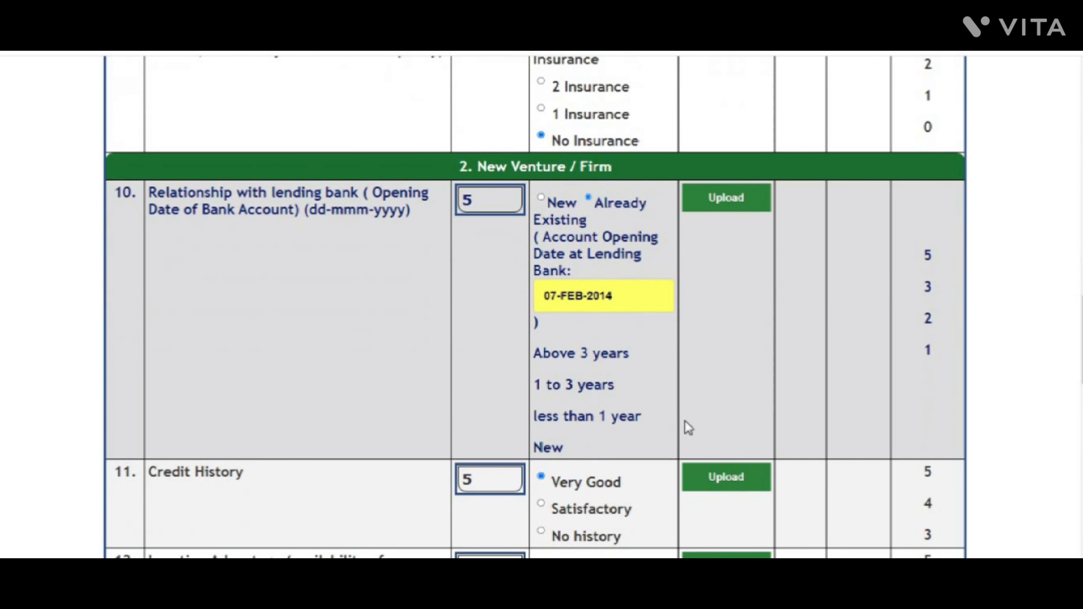
{"action": "scroll", "coordinate": [678, 420], "scroll_direction": "down", "scroll_amount": 3}
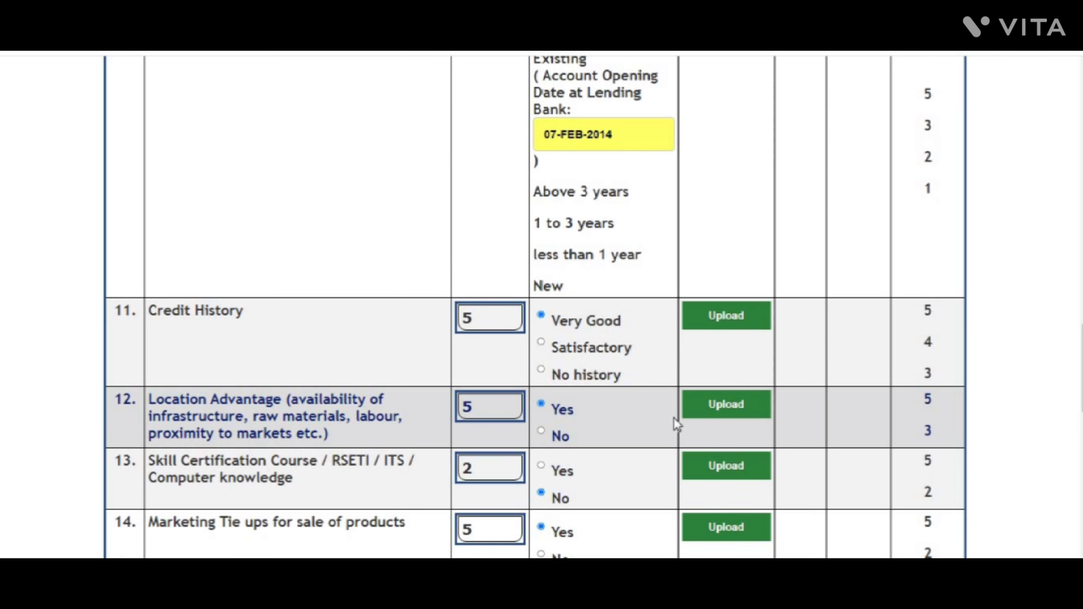
{"action": "scroll", "coordinate": [675, 422], "scroll_direction": "down", "scroll_amount": 5}
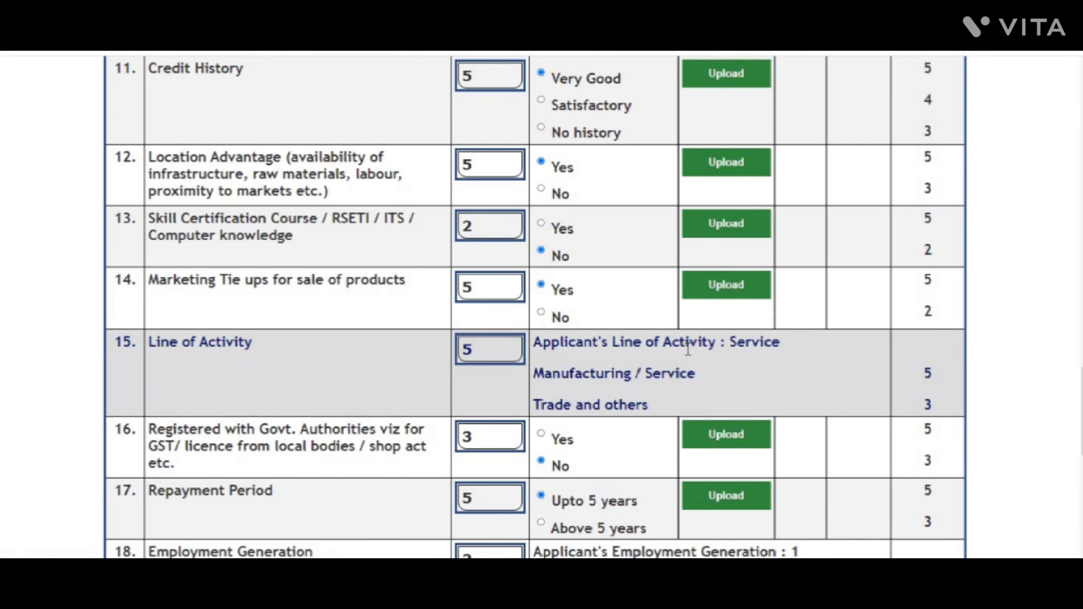
{"action": "scroll", "coordinate": [688, 337], "scroll_direction": "up", "scroll_amount": 8}
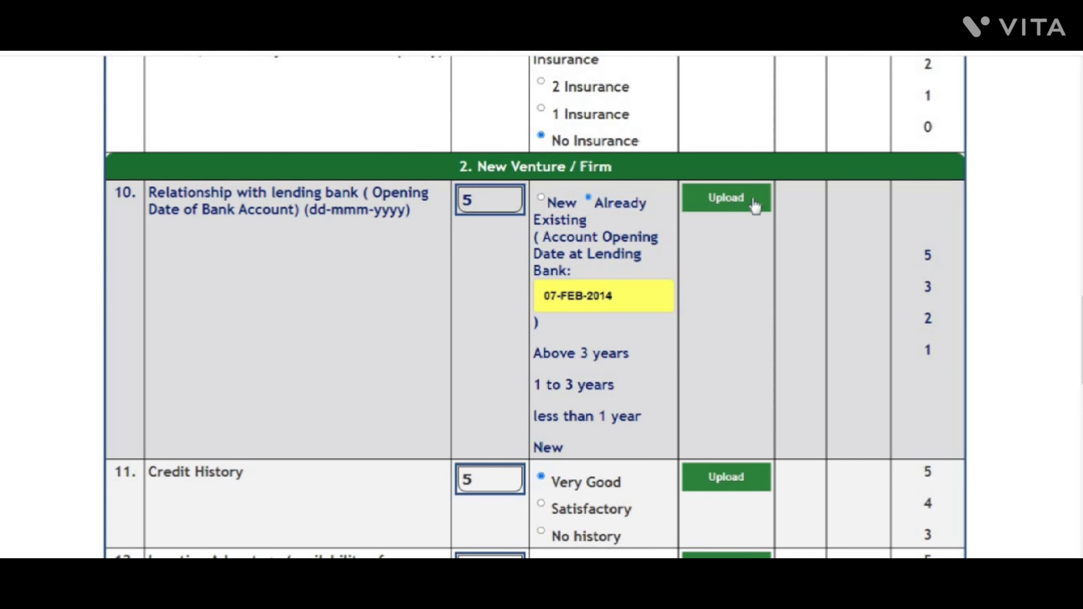
{"action": "scroll", "coordinate": [687, 386], "scroll_direction": "down", "scroll_amount": 12}
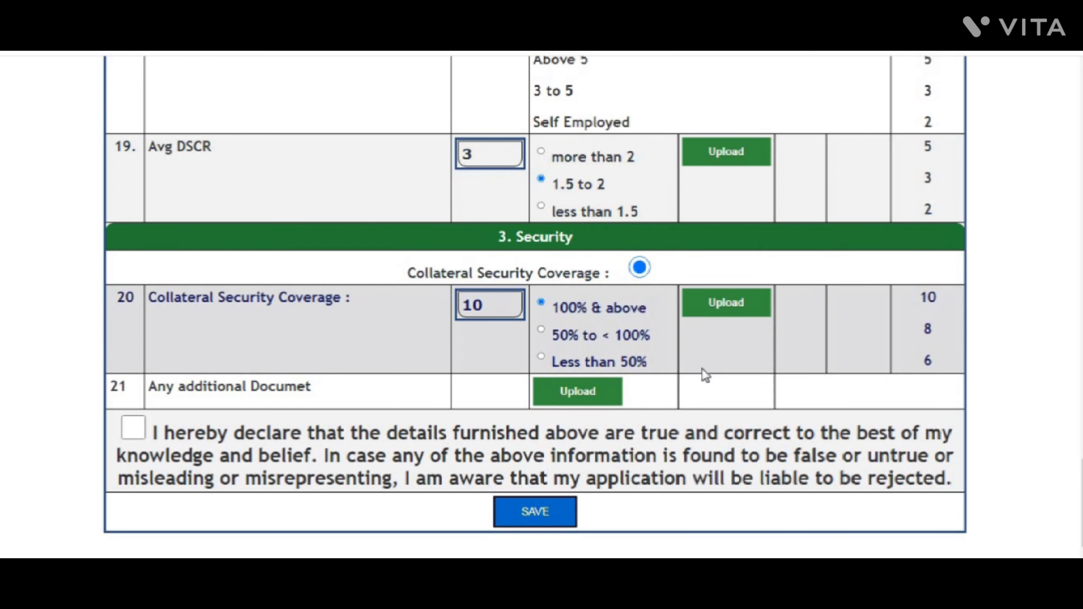
- Accept the score card declaration again, save the score card and check the total marks scored
{"action": "left_click", "coordinate": [132, 433]}
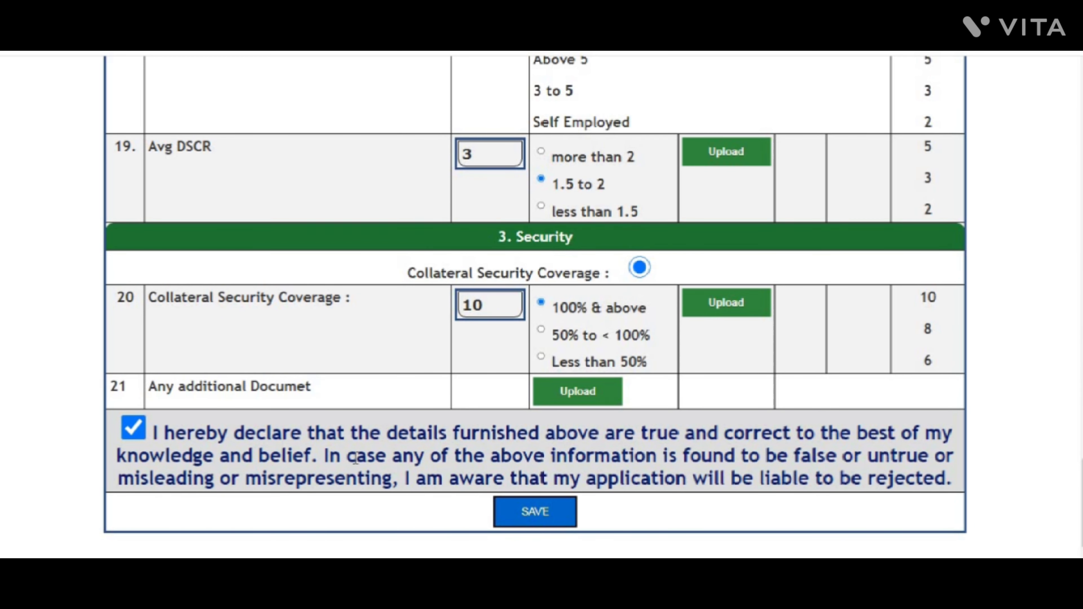
{"action": "left_click", "coordinate": [533, 512]}
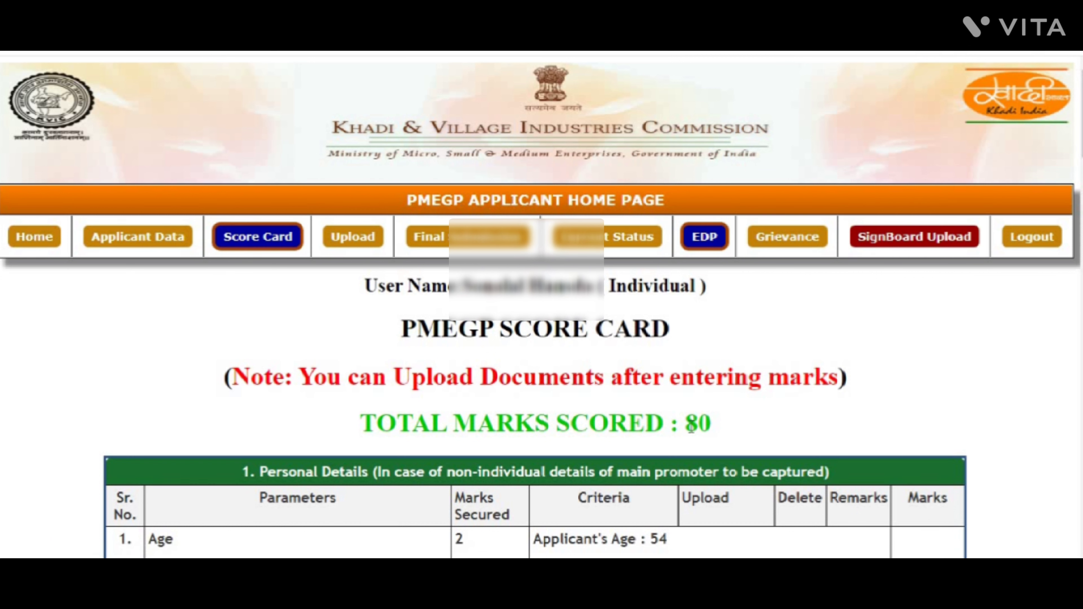
{"action": "left_click_drag", "start_coordinate": [685, 426], "coordinate": [710, 426]}
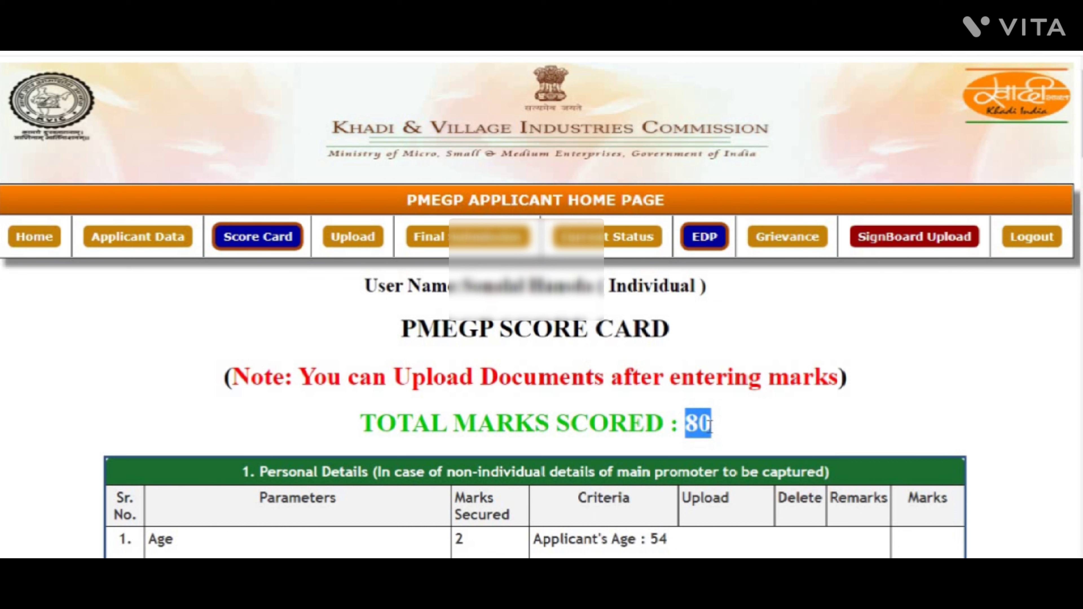
{"action": "left_click", "coordinate": [730, 428]}
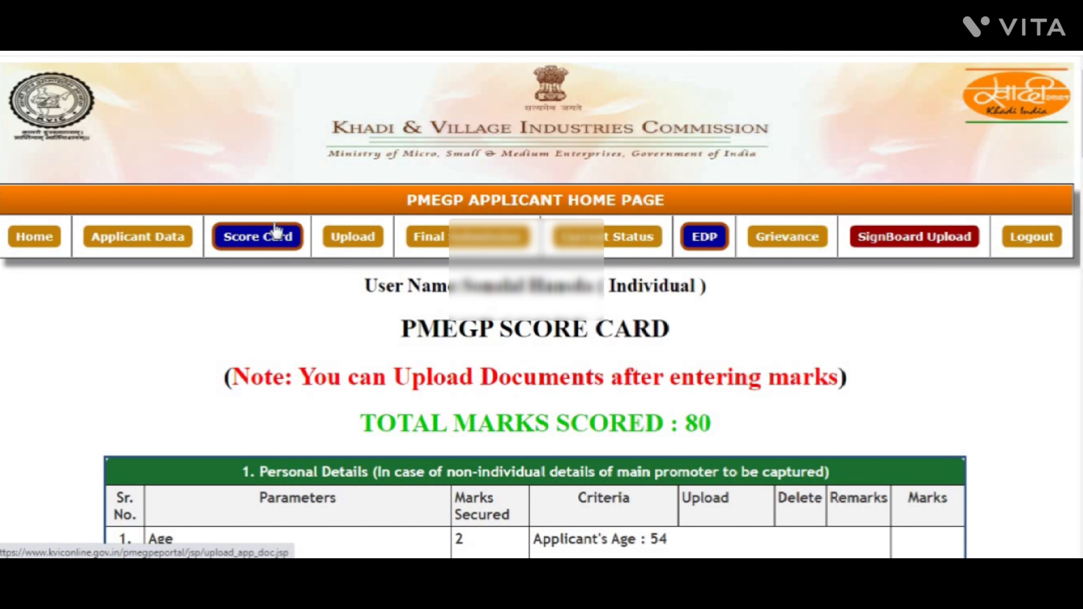
- Submit the EDP details with training mode Online EDP and training type Post EDP (after Bank Sanction)
{"action": "left_click", "coordinate": [710, 246]}
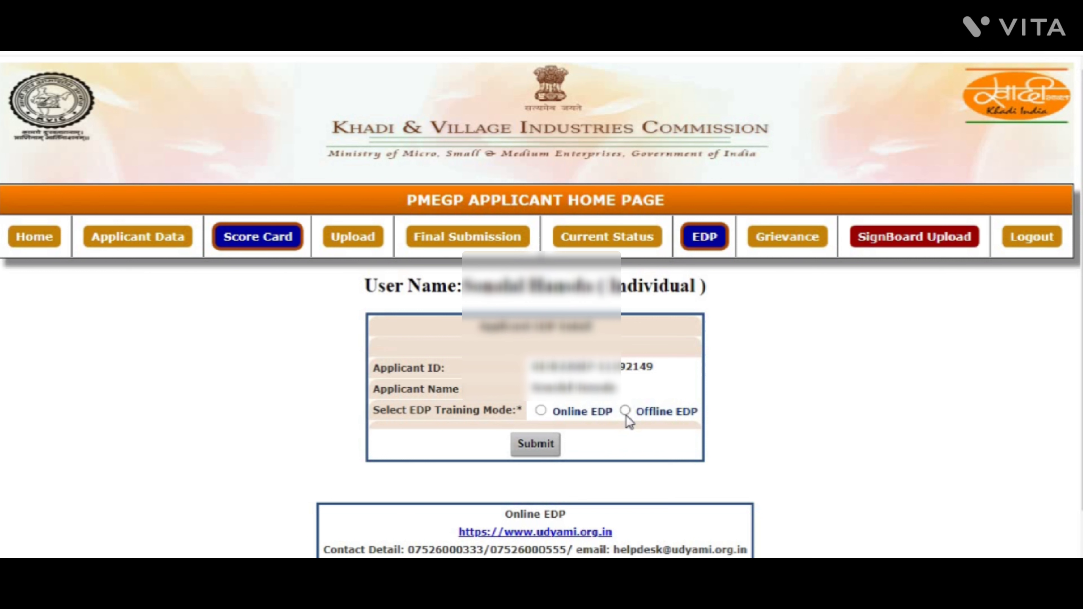
{"action": "left_click", "coordinate": [541, 411]}
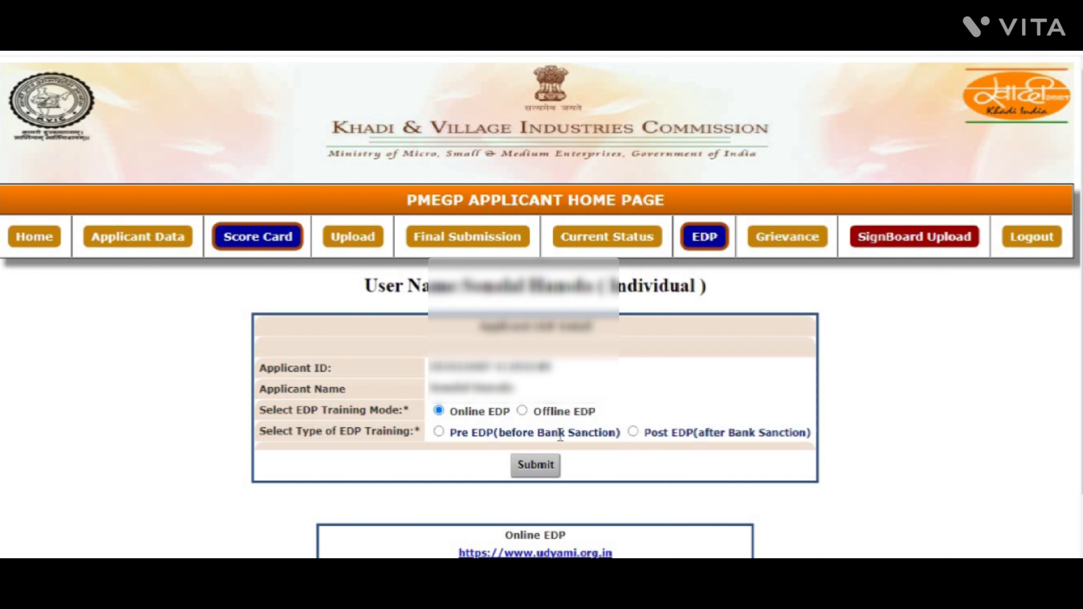
{"action": "left_click", "coordinate": [438, 432]}
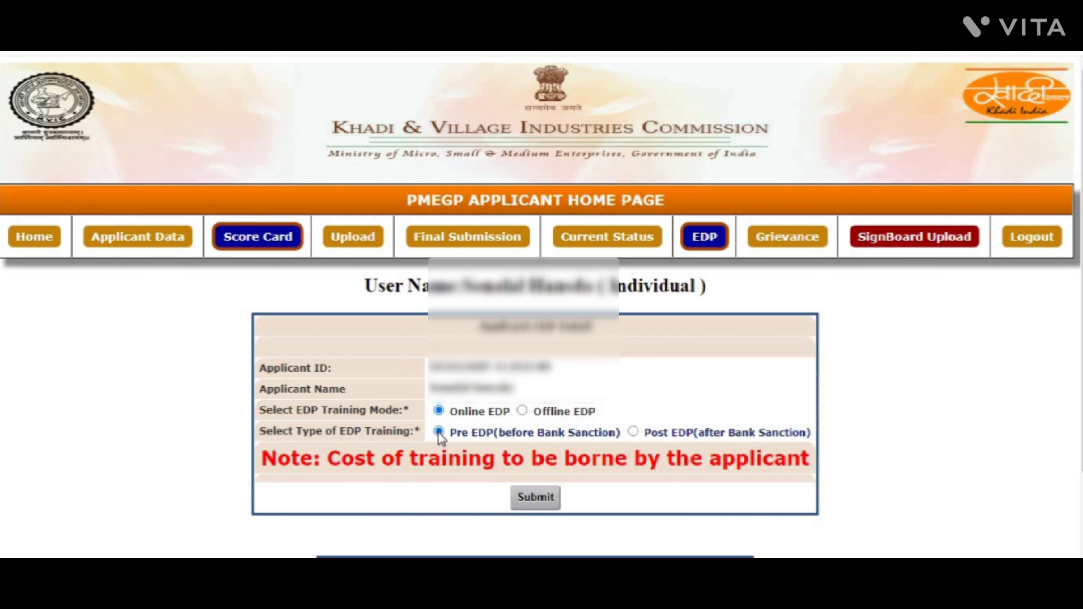
{"action": "left_click", "coordinate": [633, 432]}
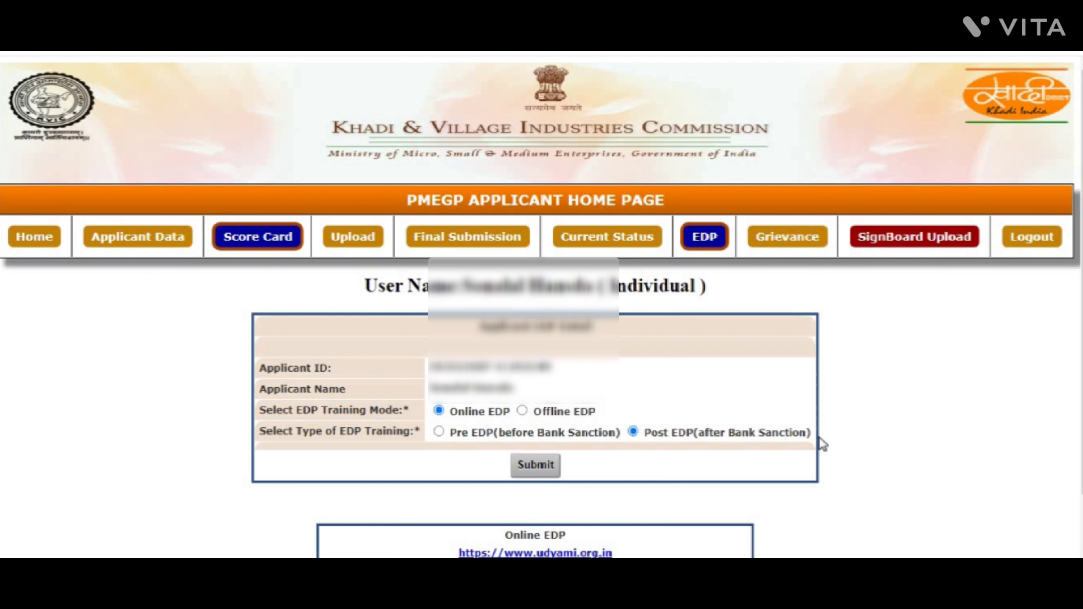
{"action": "left_click", "coordinate": [439, 432]}
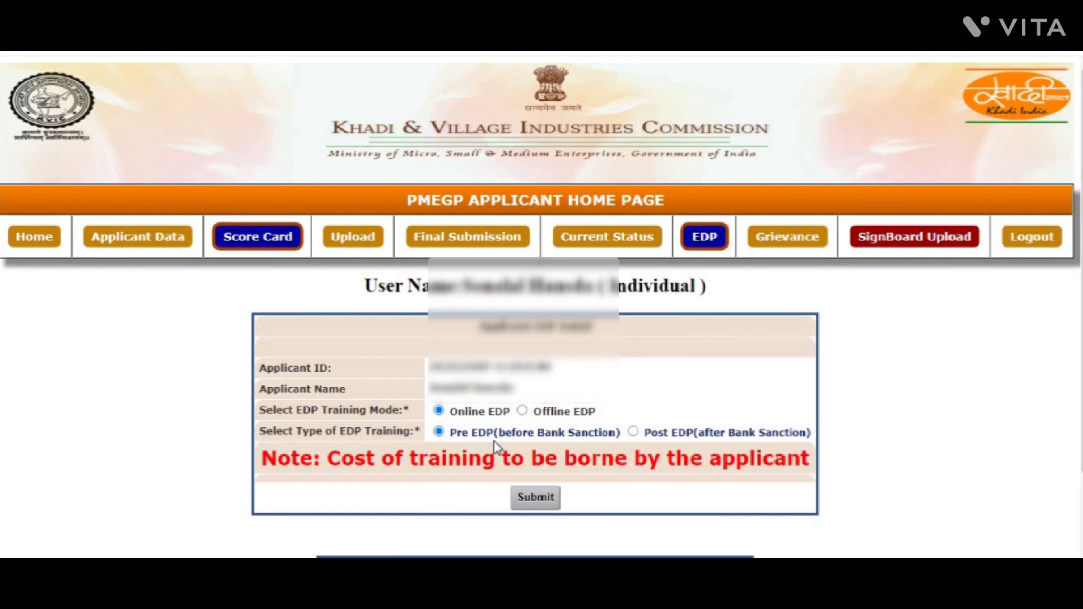
{"action": "left_click", "coordinate": [633, 432]}
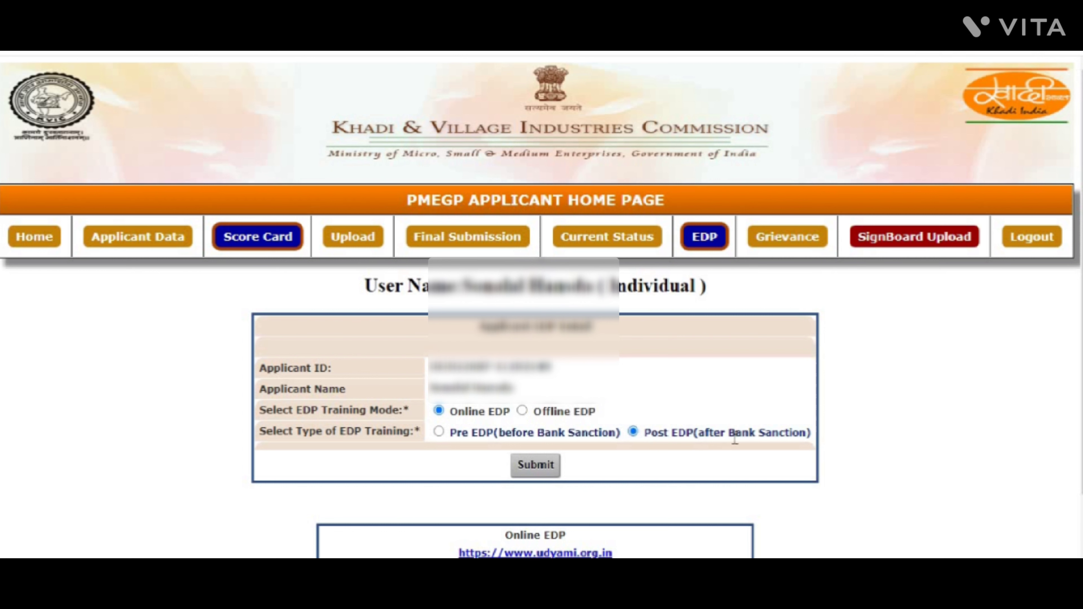
{"action": "left_click", "coordinate": [535, 466]}
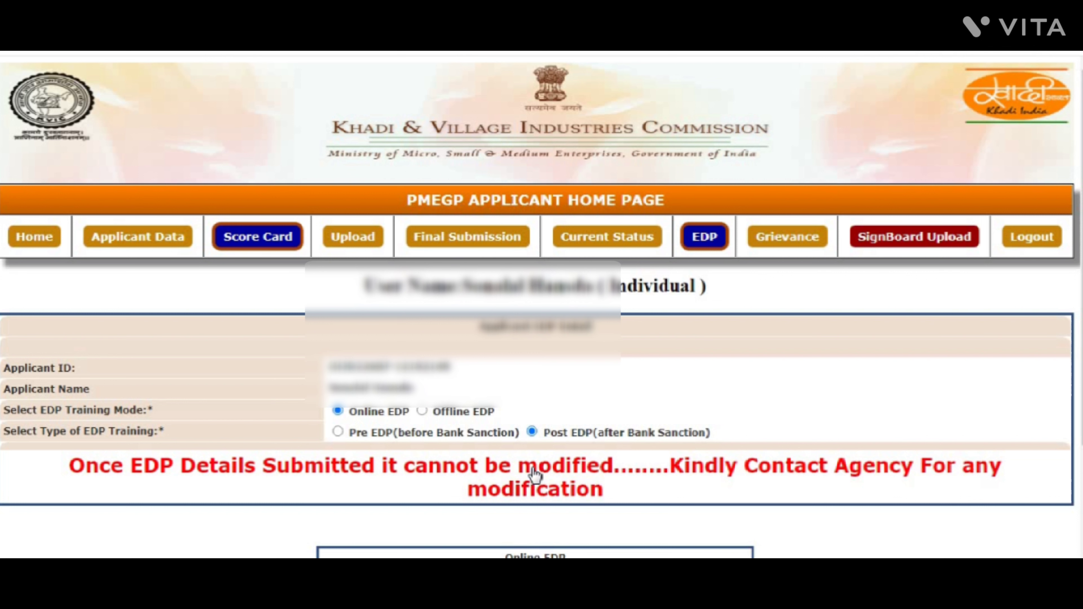
- Make the final submission of the application to the sponsoring agency
{"action": "left_click", "coordinate": [468, 240]}
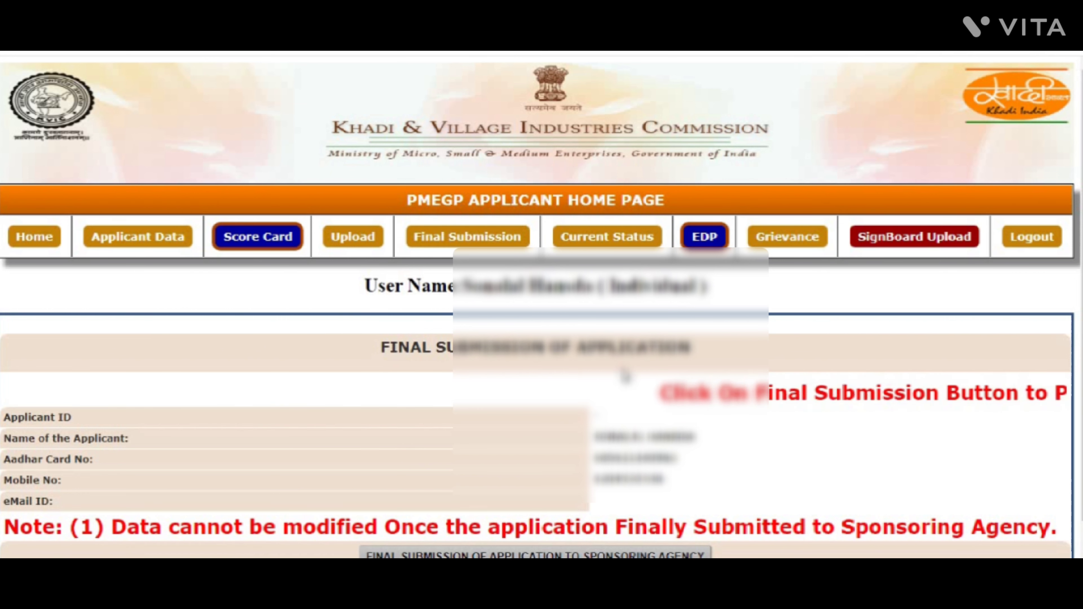
{"action": "scroll", "coordinate": [727, 440], "scroll_direction": "down", "scroll_amount": 1}
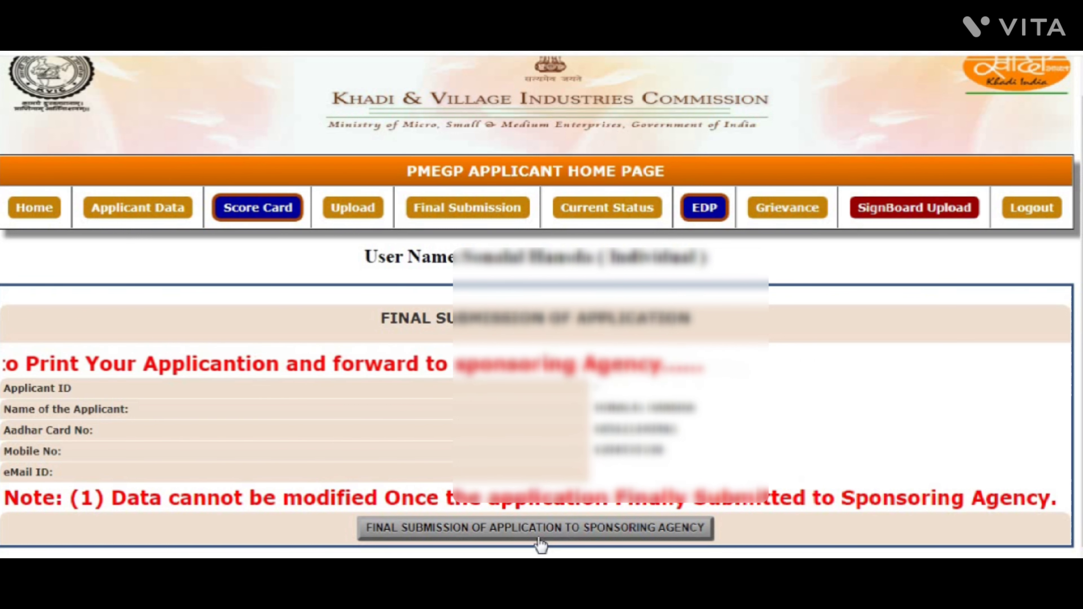
{"action": "left_click", "coordinate": [578, 530]}
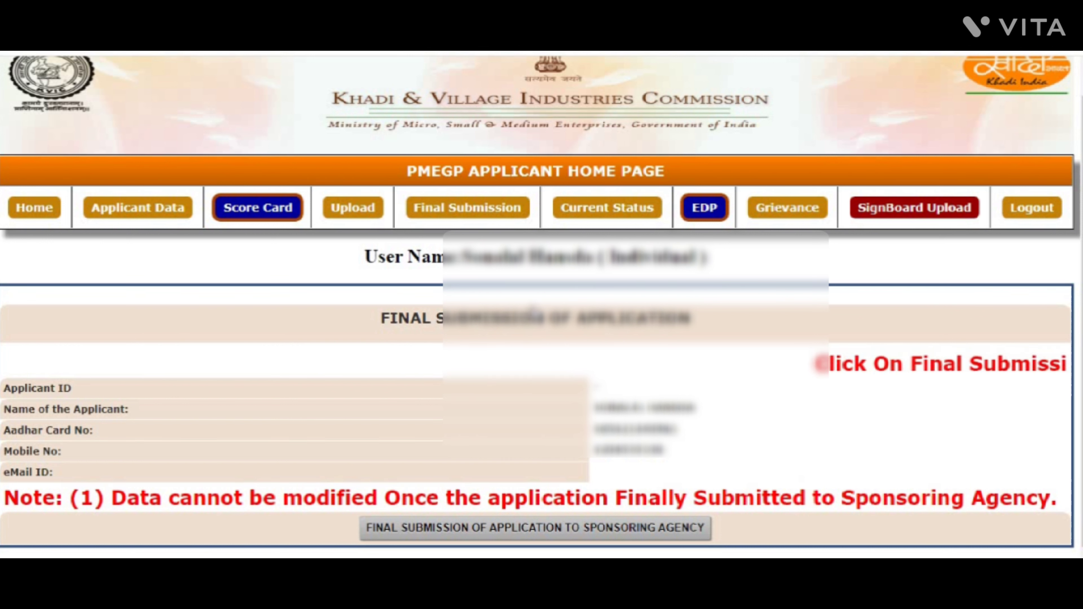
- Return to the applicant home page, open the printable application form and check its Applicant ID
{"action": "left_click", "coordinate": [41, 213]}
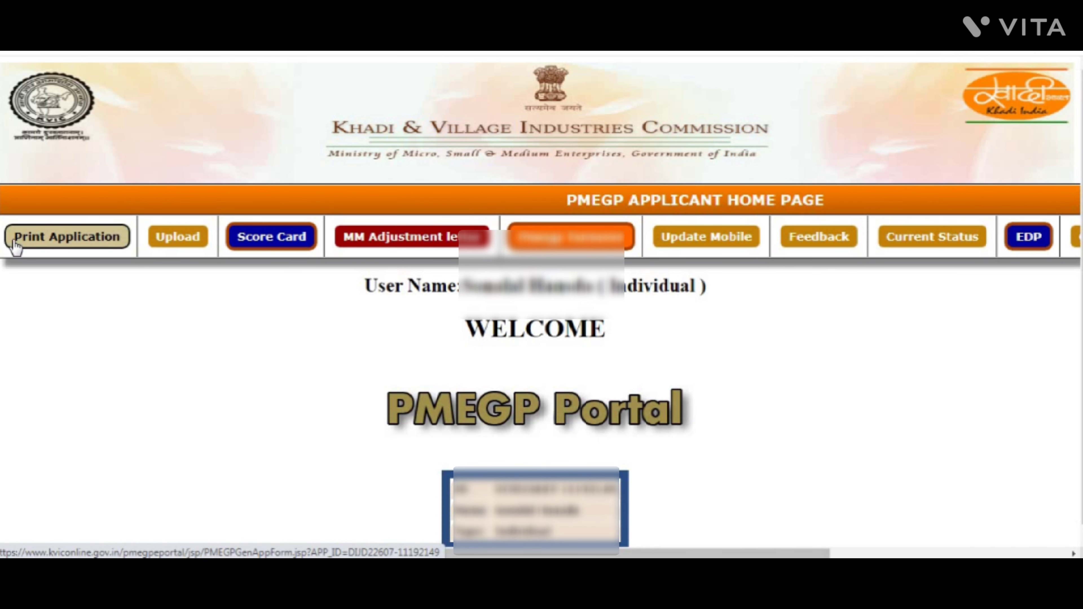
{"action": "left_click", "coordinate": [65, 245]}
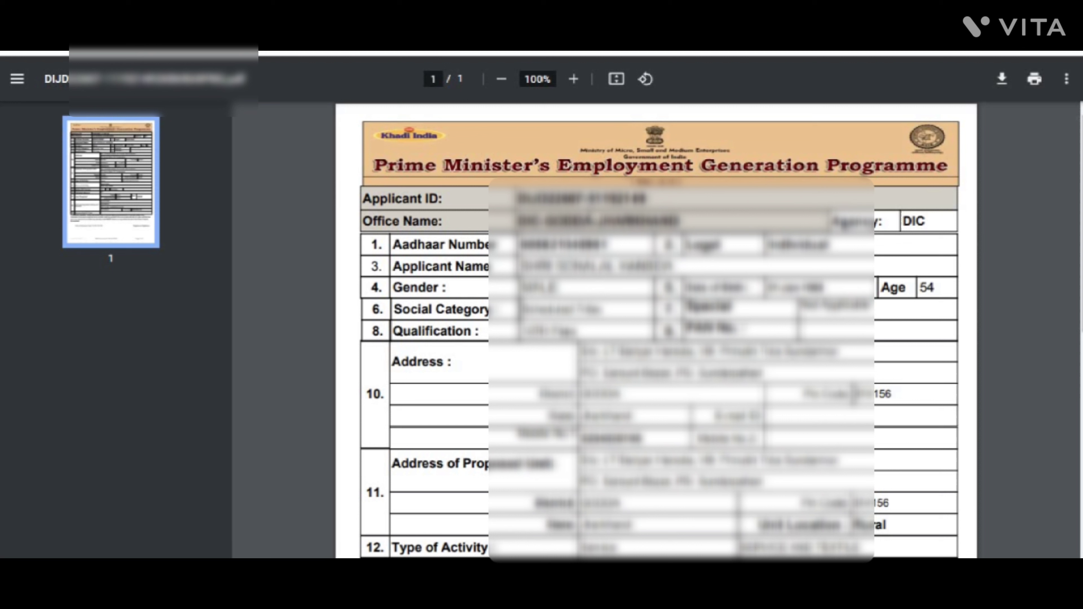
{"action": "left_click_drag", "start_coordinate": [586, 199], "coordinate": [649, 199]}
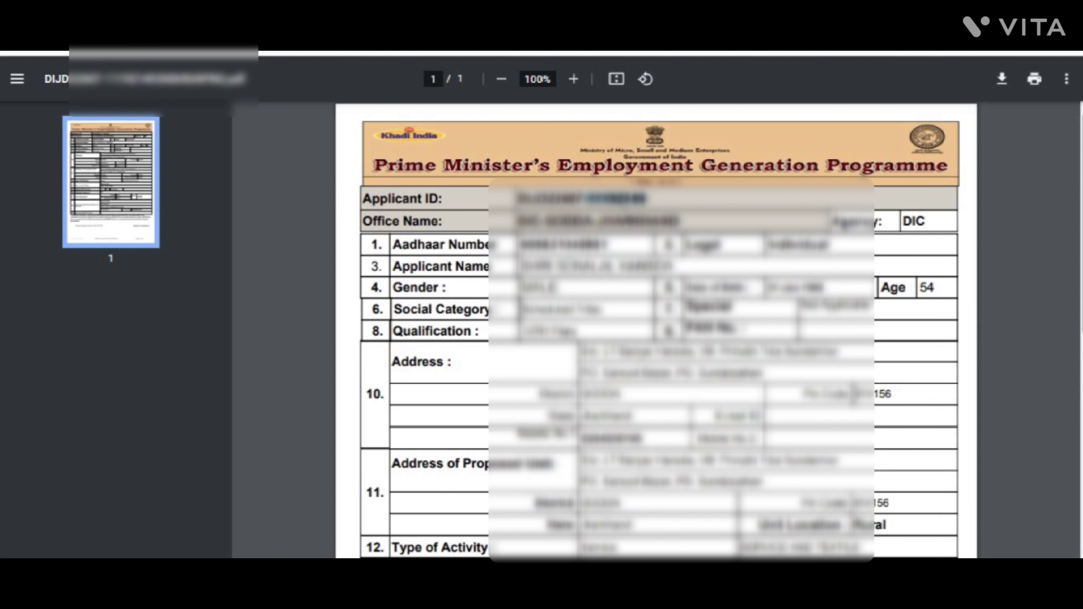
{"action": "left_click", "coordinate": [667, 206]}
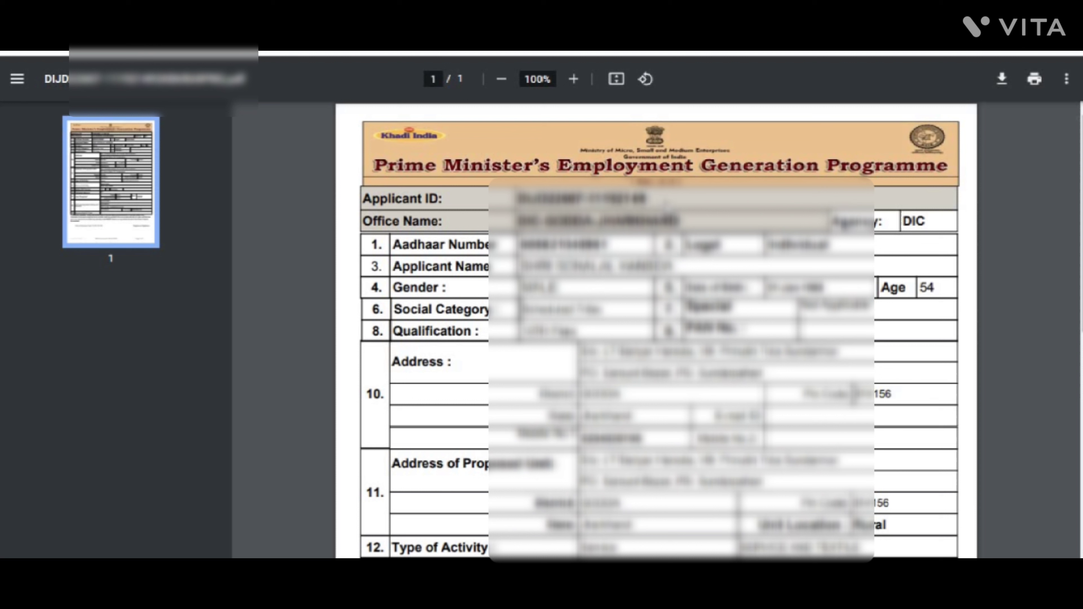